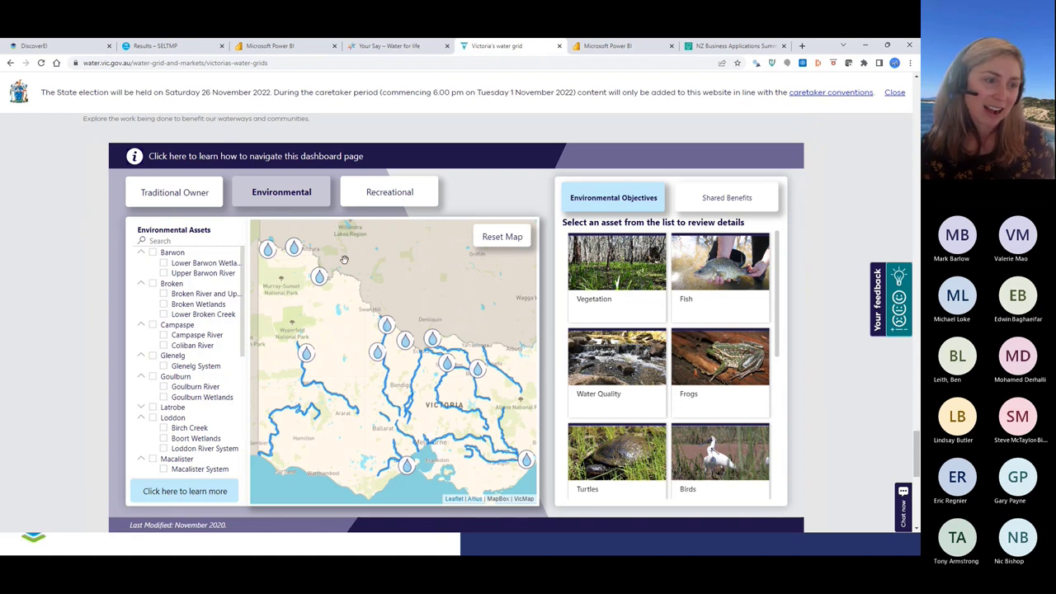
- Examine the Wimmera-Mallee Wetlands environmental objectives on the water grid dashboard, going through Vegetation, Frogs and Turtles
click(307, 357)
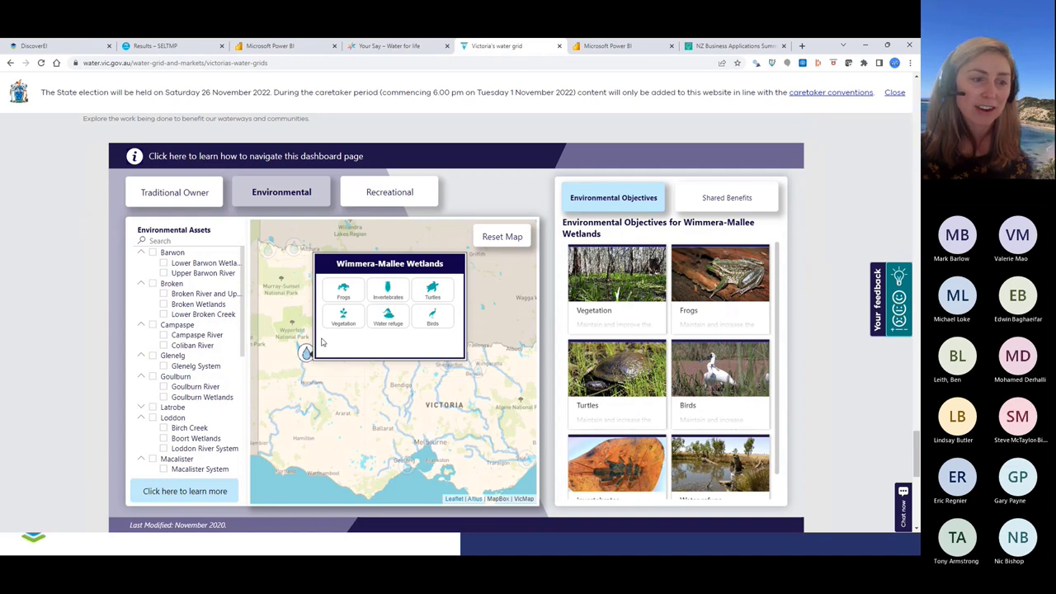
mouse_move(307, 356)
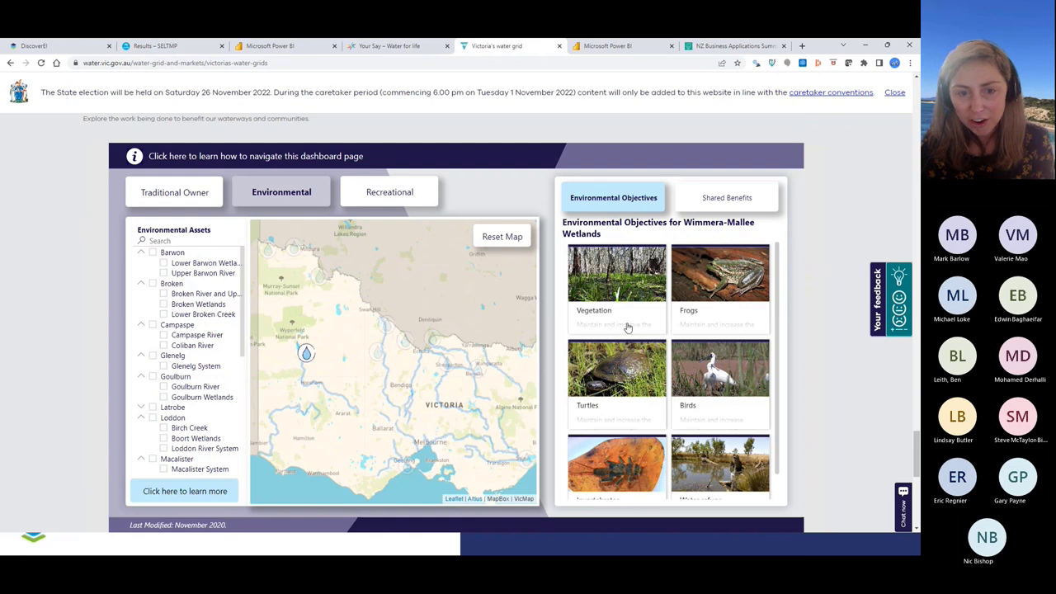
click(596, 306)
scroll(707, 428, down, 2)
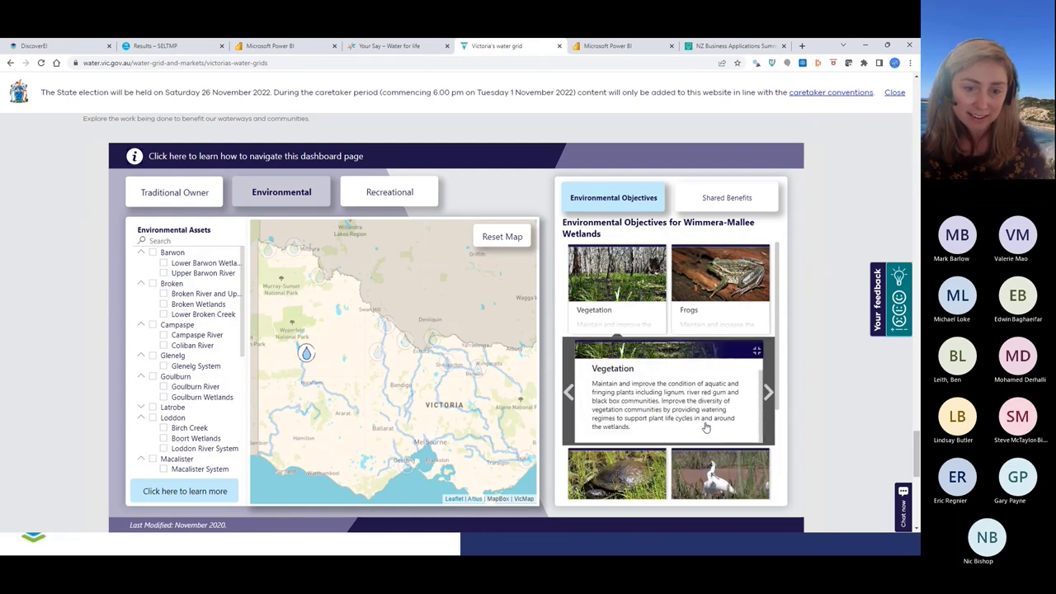
click(768, 393)
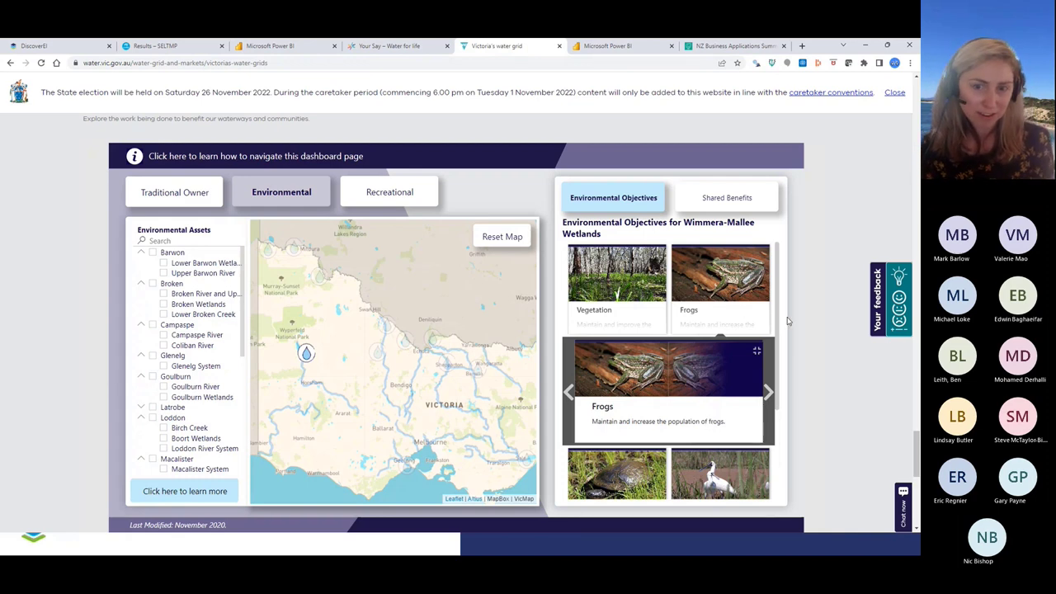
scroll(785, 331, down, 3)
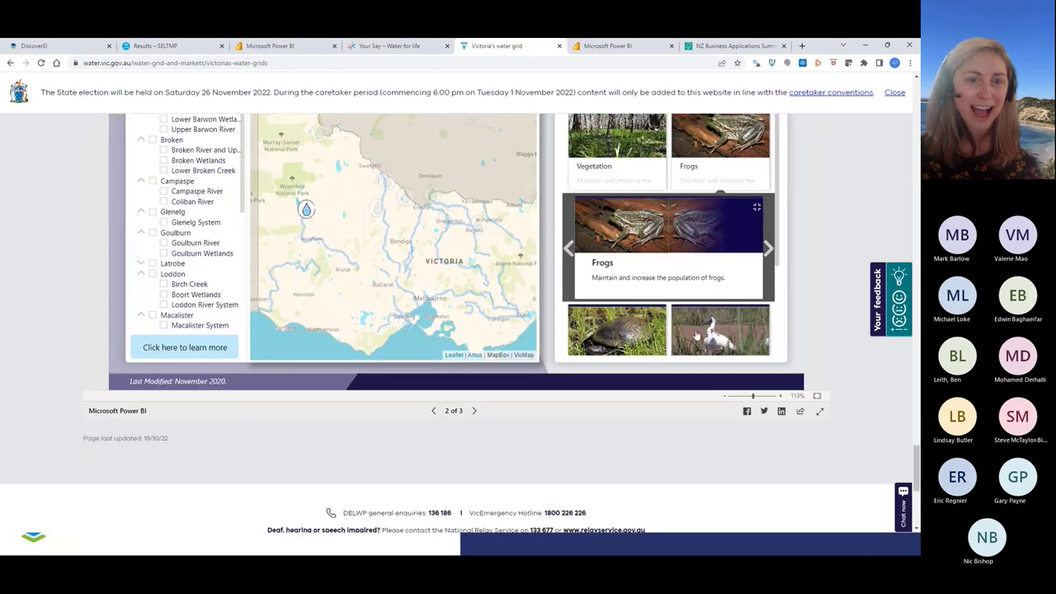
click(768, 247)
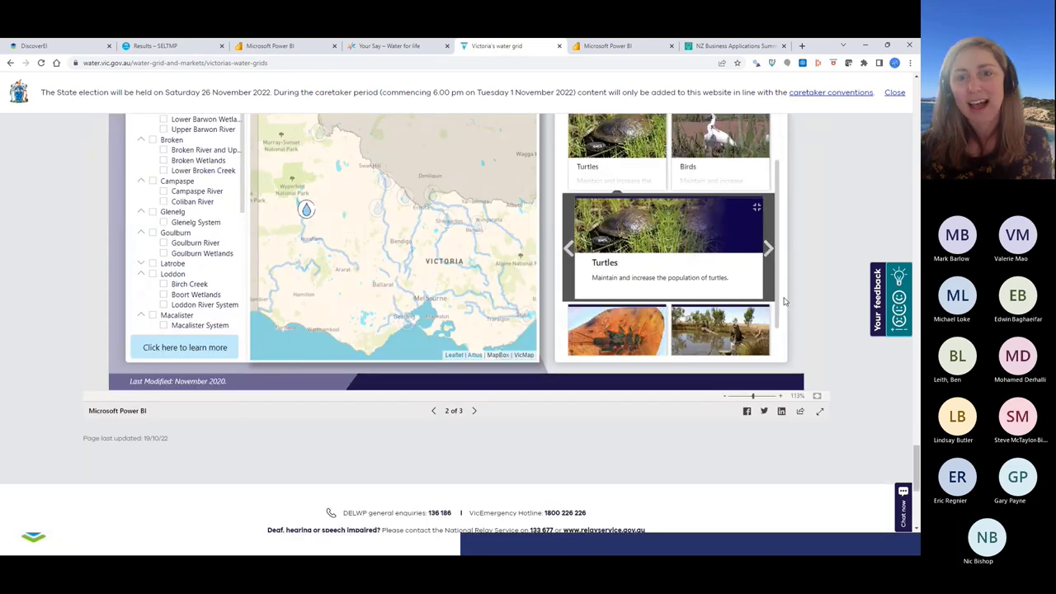
- Return to the Design Tips slide of the presentation and highlight the Branding tip
click(866, 46)
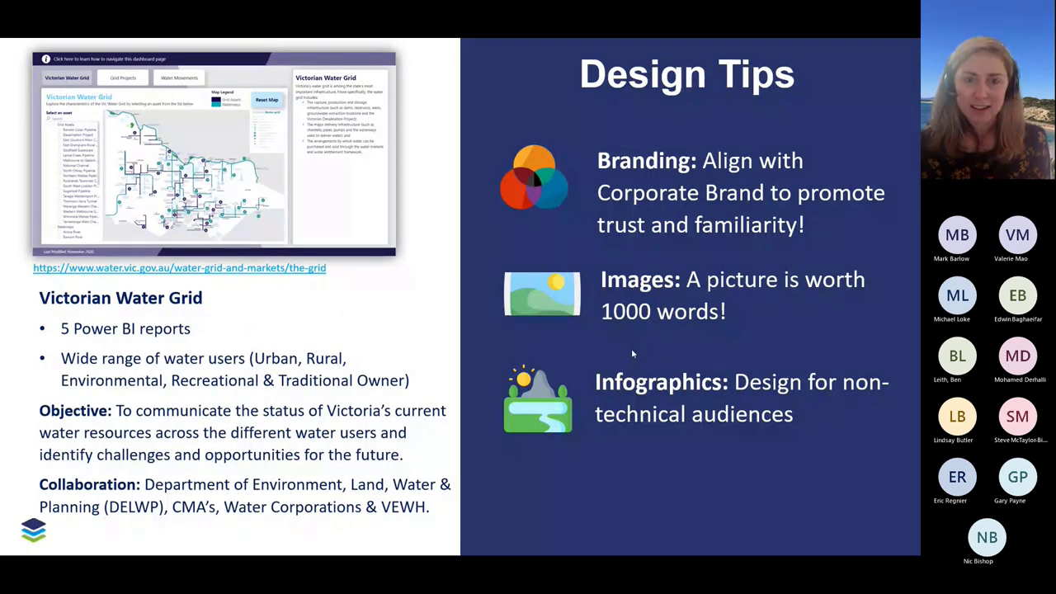
click(662, 216)
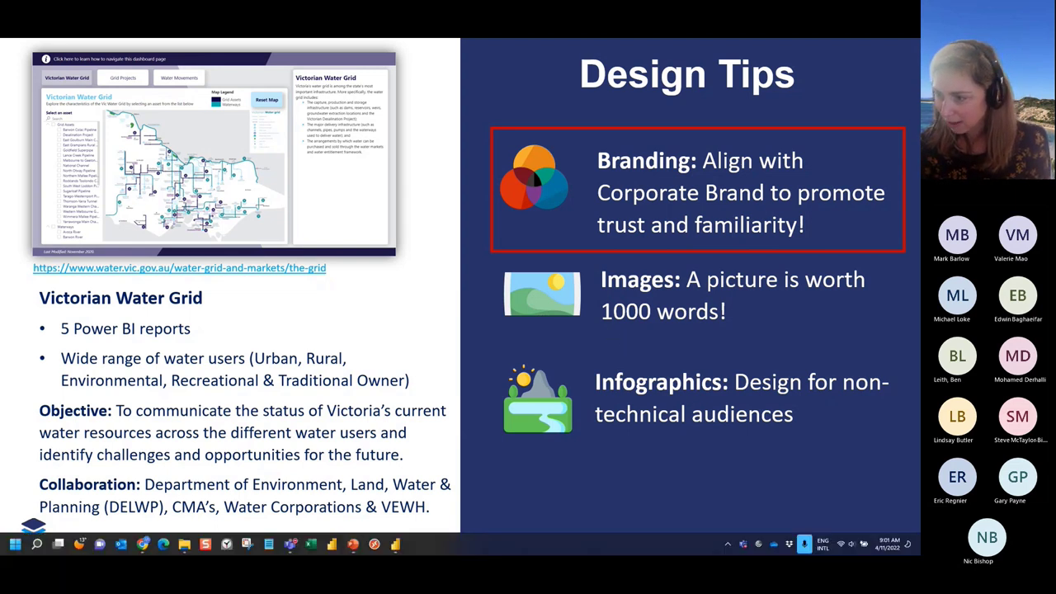
- Switch to File Explorer, open the Healthy WW's Demo folder in Power BI Master Files, and copy its path
key(alt+Tab)
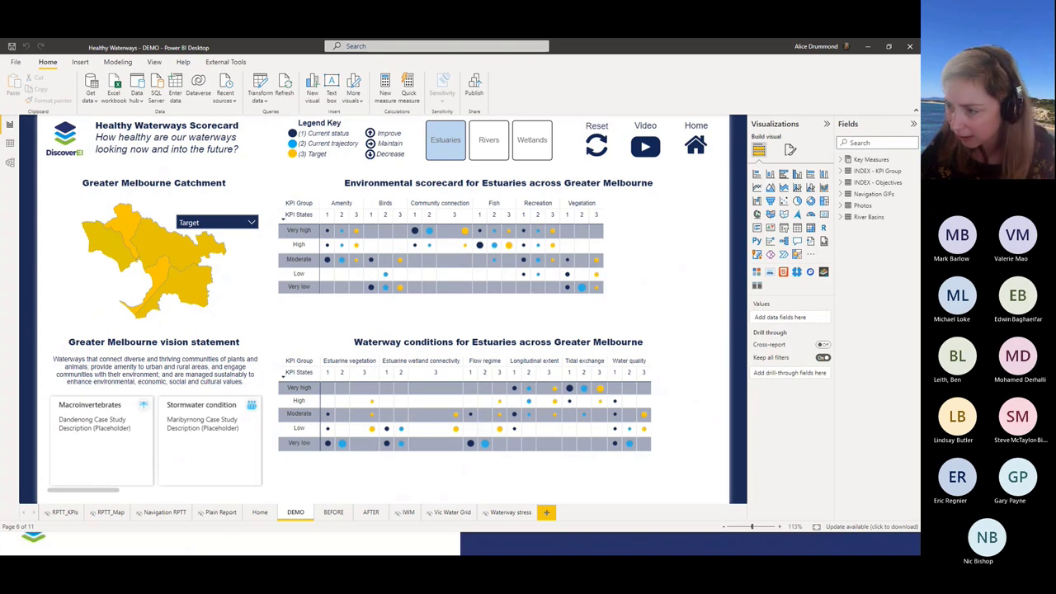
key(alt+Tab)
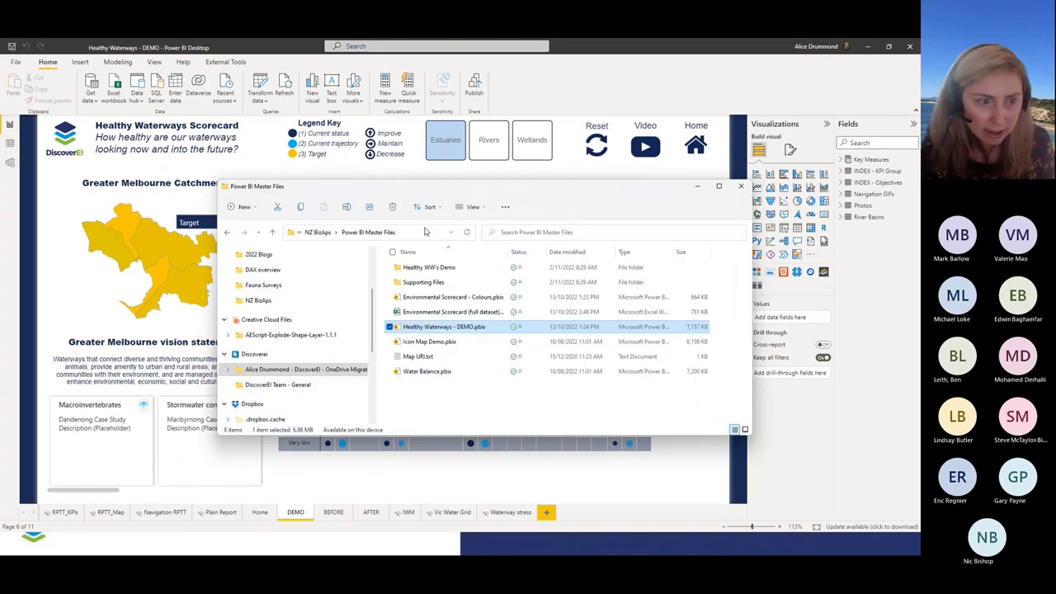
click(431, 269)
double_click(431, 268)
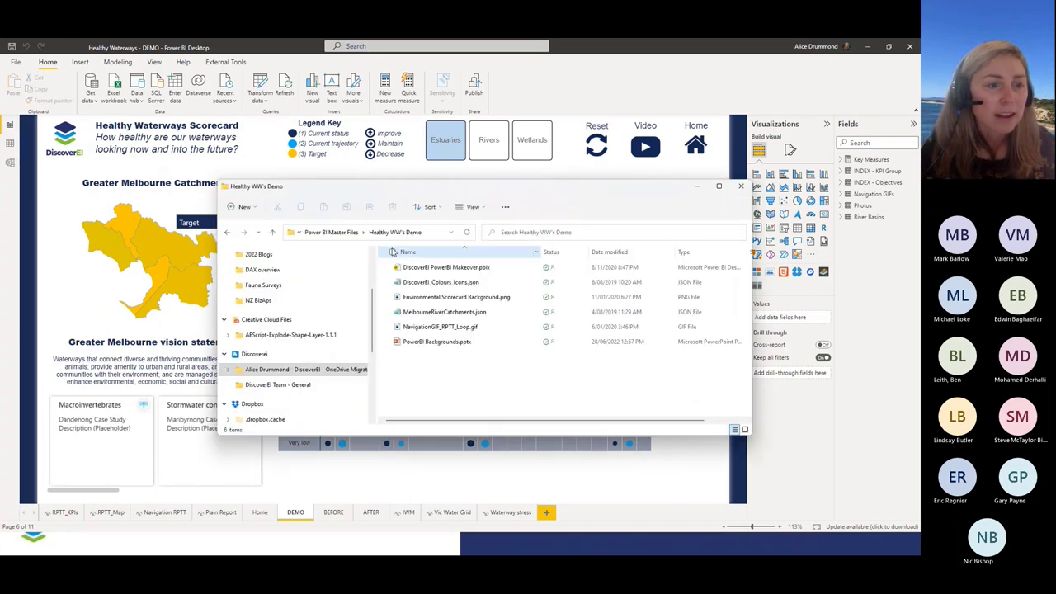
click(430, 233)
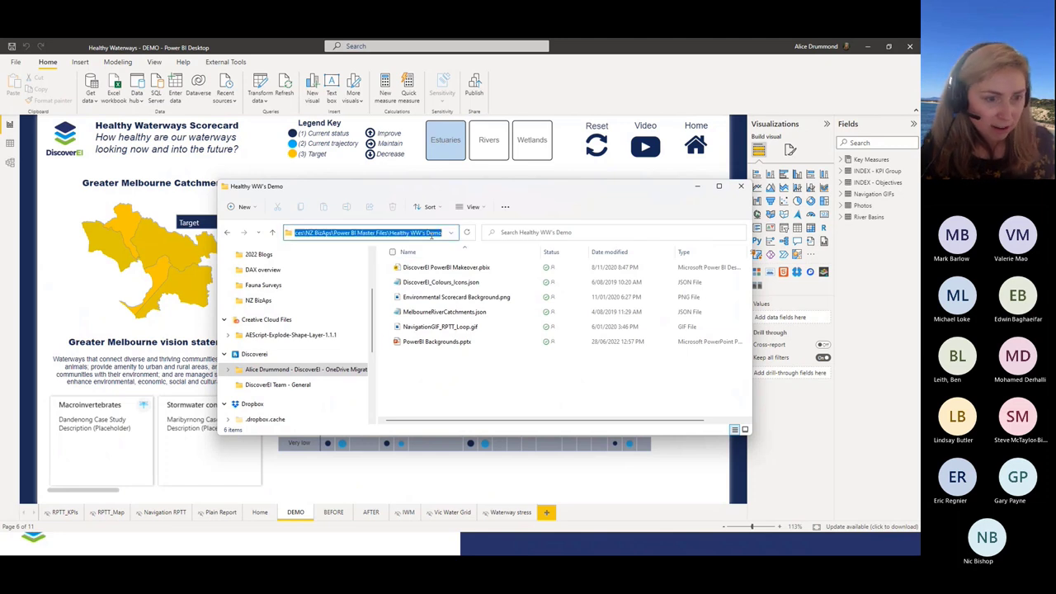
key(Escape)
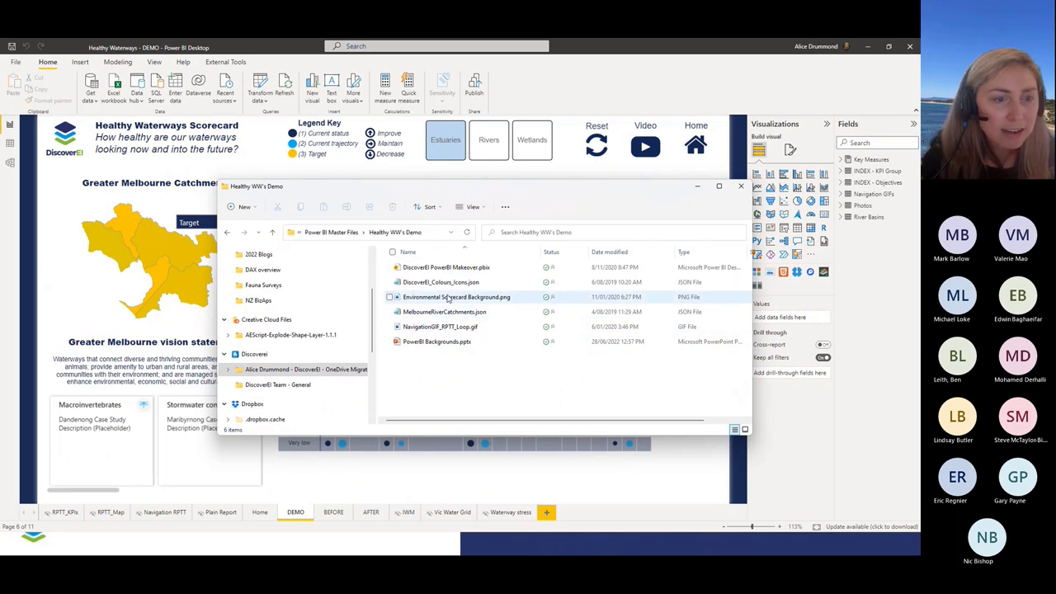
- Preview Environmental Scorecard Background.png, and return to the Healthy Waterways report in Power BI Desktop
double_click(448, 298)
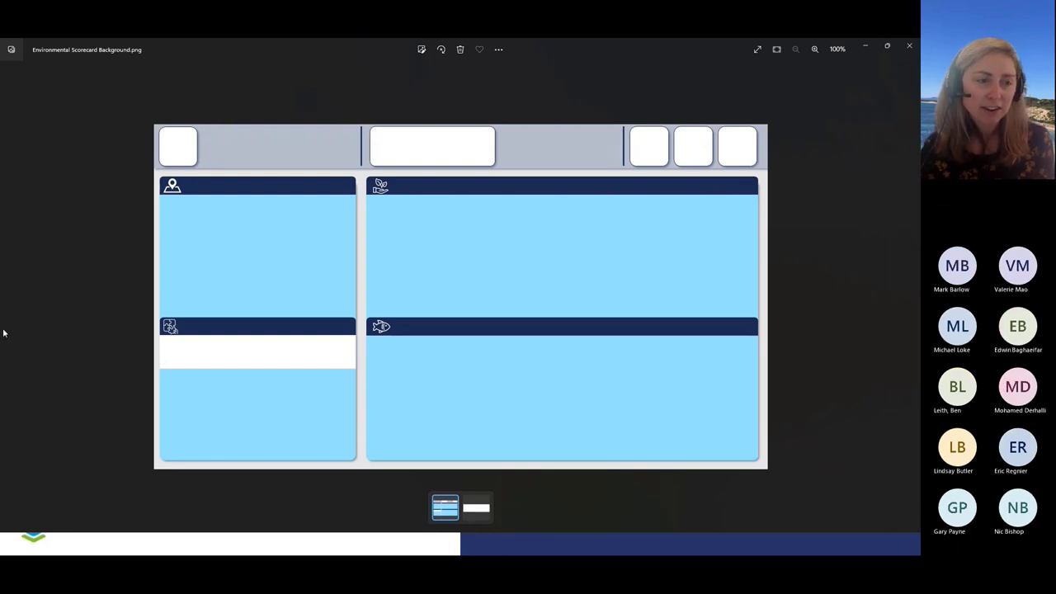
click(864, 47)
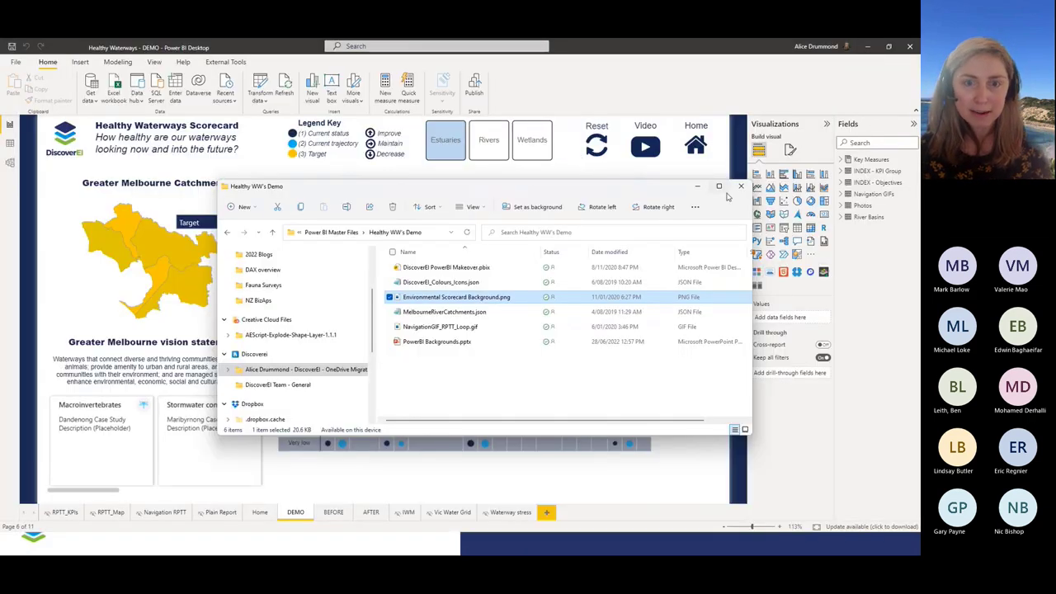
click(698, 187)
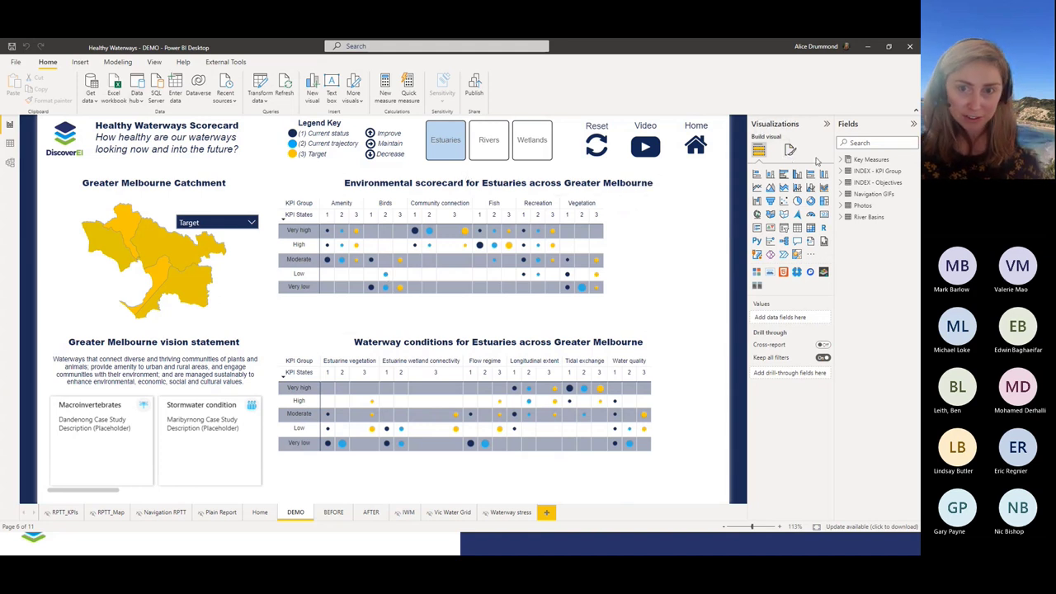
- Set the DEMO page's canvas background to Environmental Scorecard Background.png from the Healthy WW's Demo folder, with image fit Fit and 0% transparency
click(789, 149)
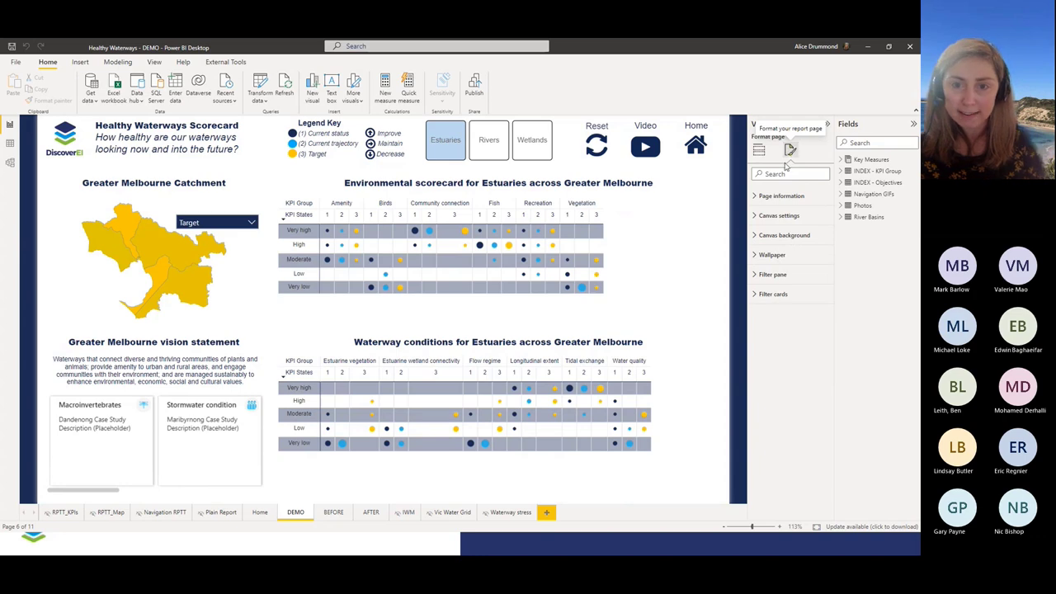
click(775, 238)
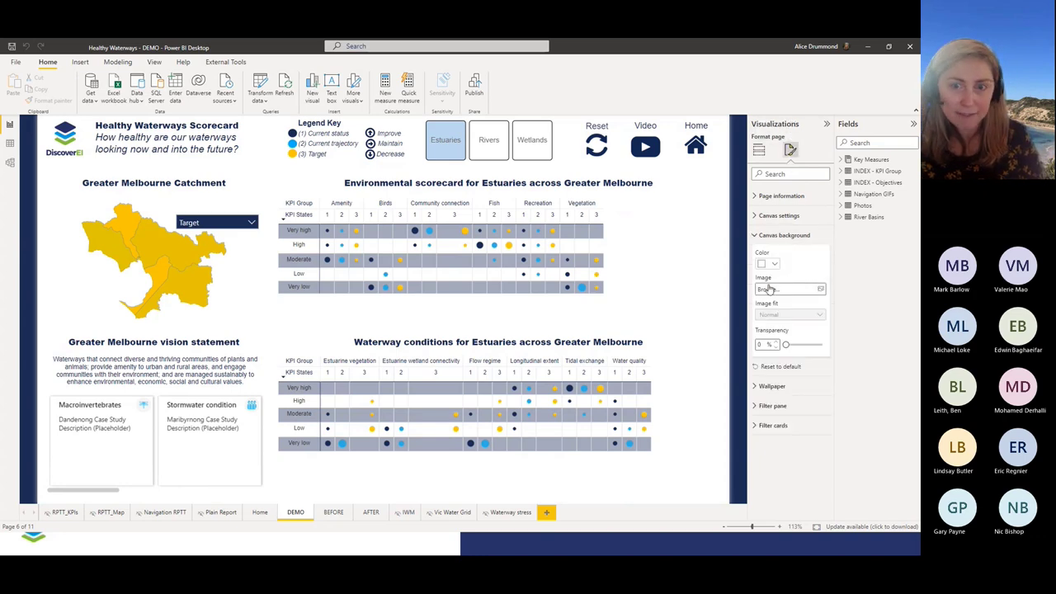
click(819, 290)
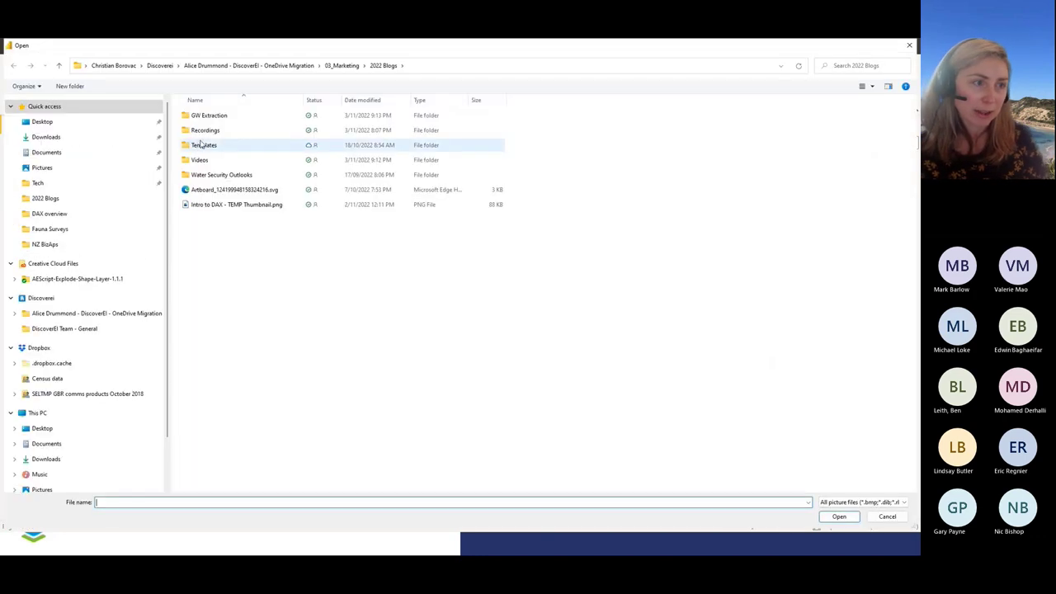
key(ctrl+v)
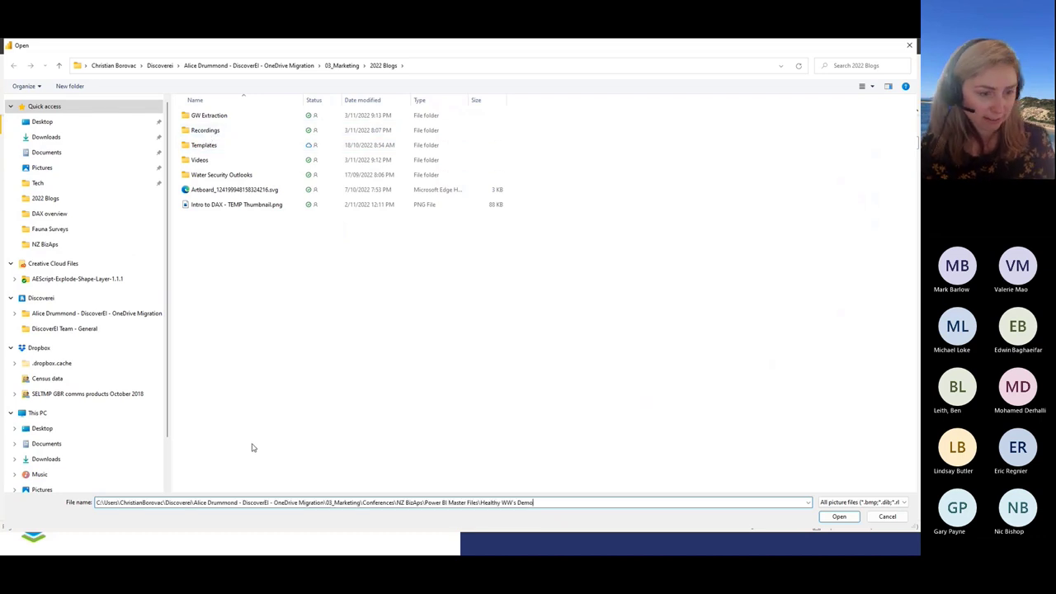
key(Return)
click(205, 136)
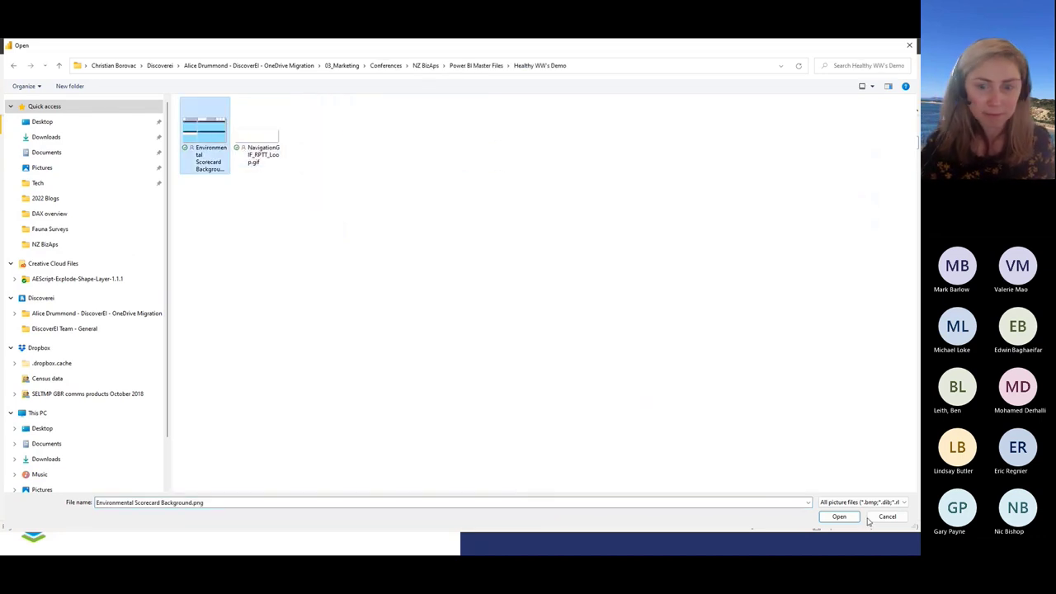
click(839, 516)
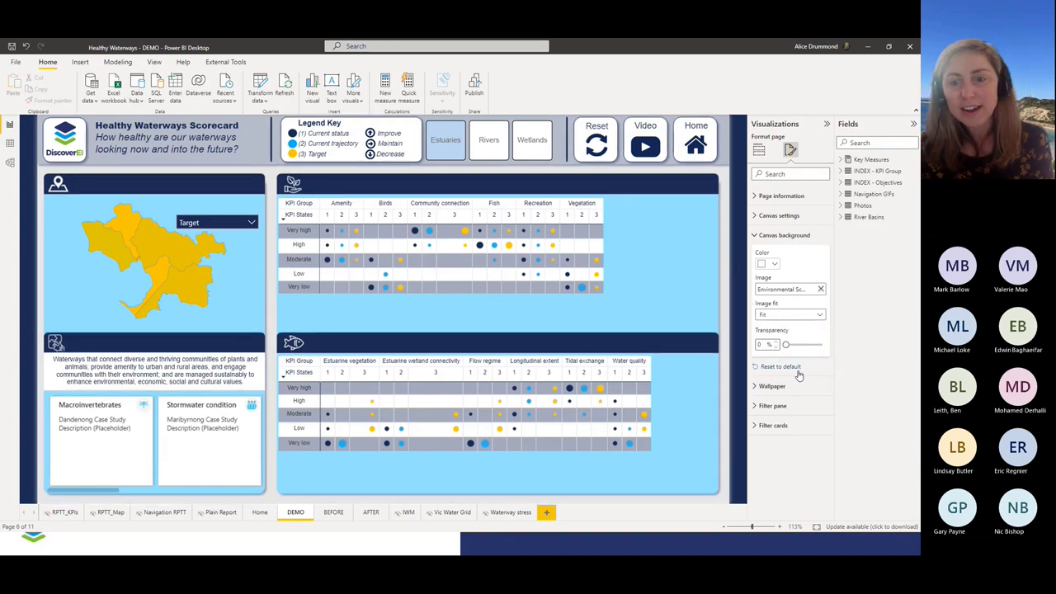
click(787, 345)
drag(787, 345, 746, 345)
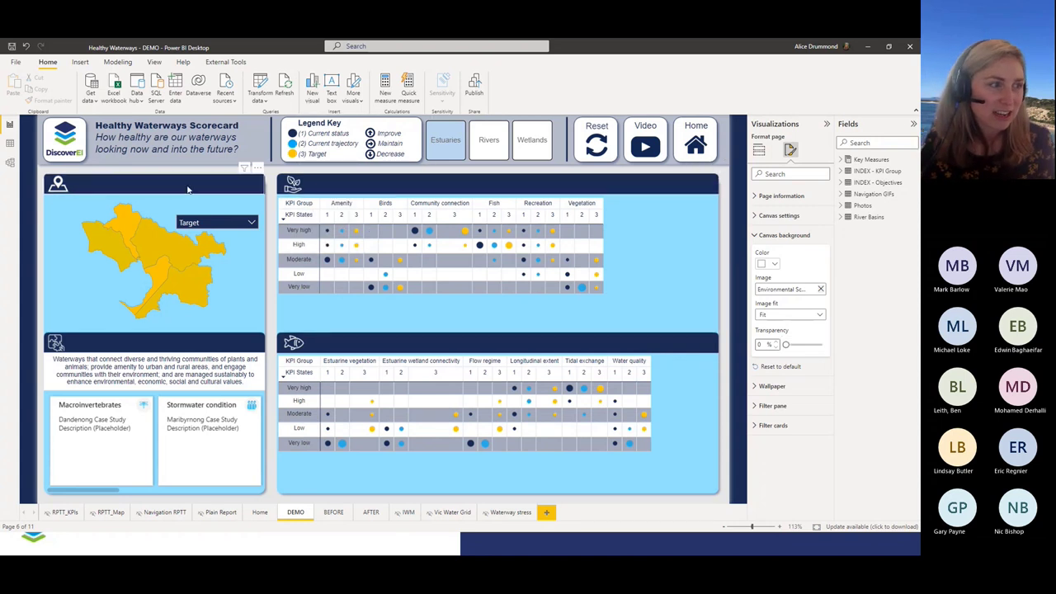
- Set the callout value colour of the four section title cards to white
click(312, 184)
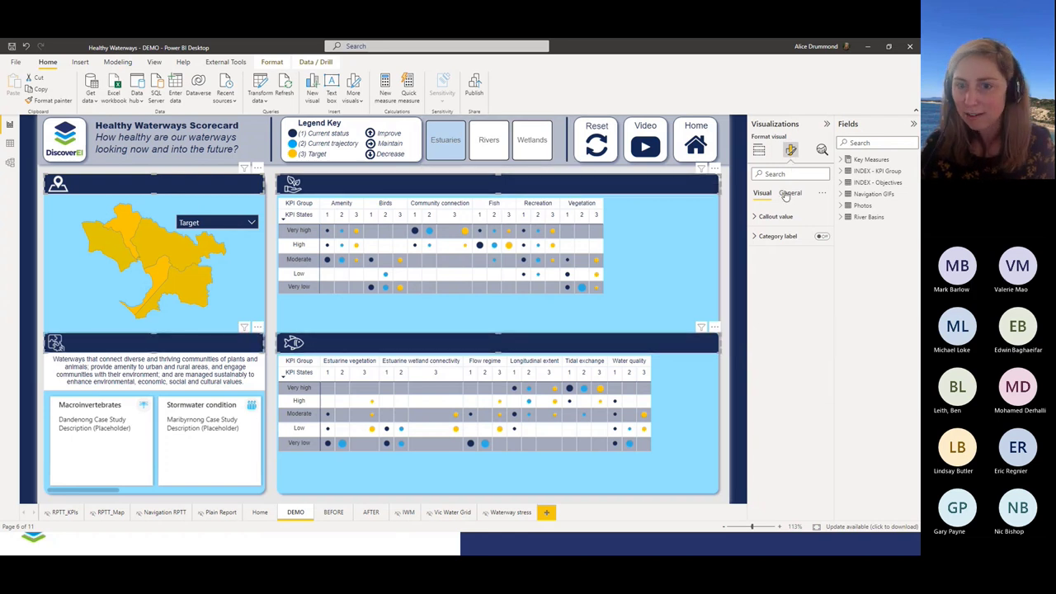
click(772, 216)
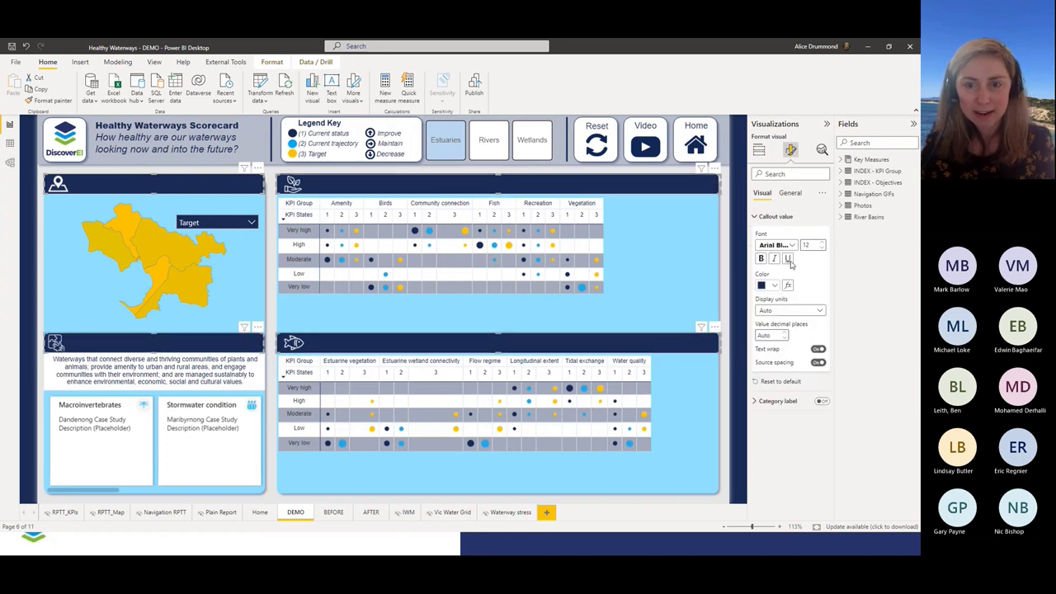
click(765, 286)
click(760, 300)
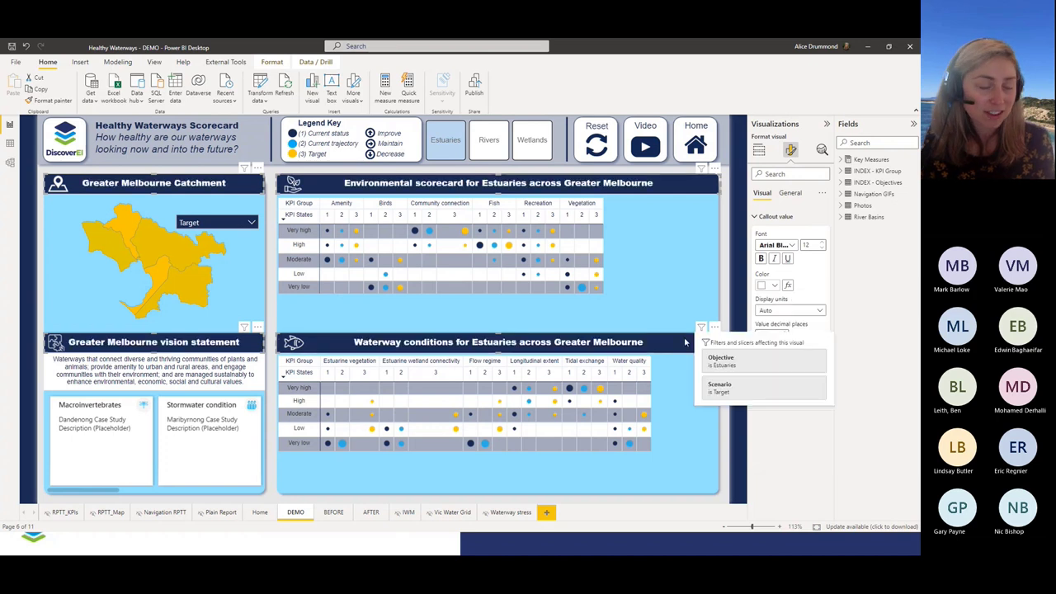
click(726, 272)
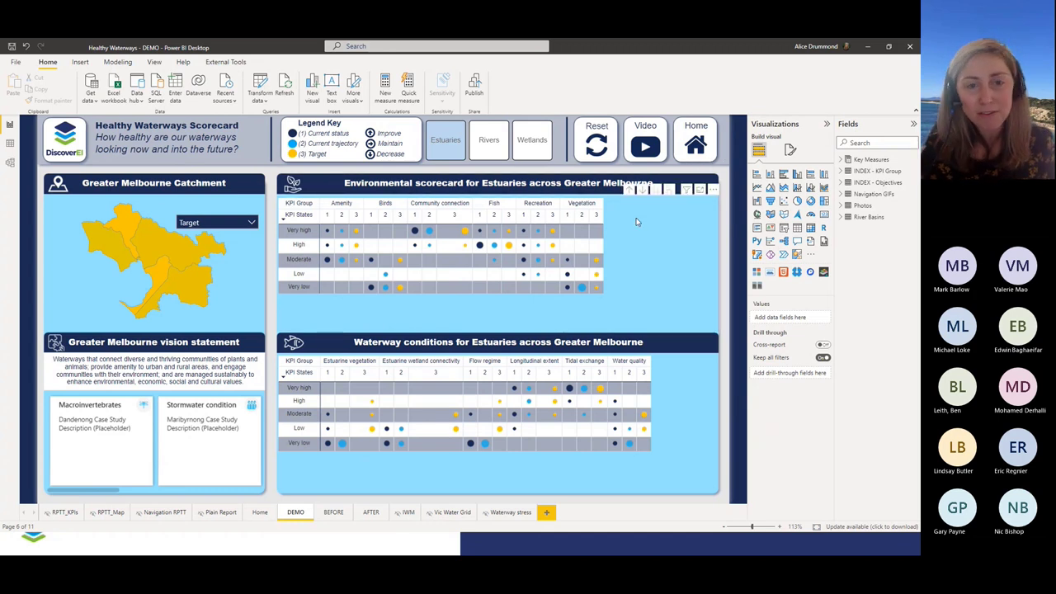
- Add the Image field from INDEX - KPI Group to the columns of both matrices, between KPI Group and Scenario Index
click(657, 247)
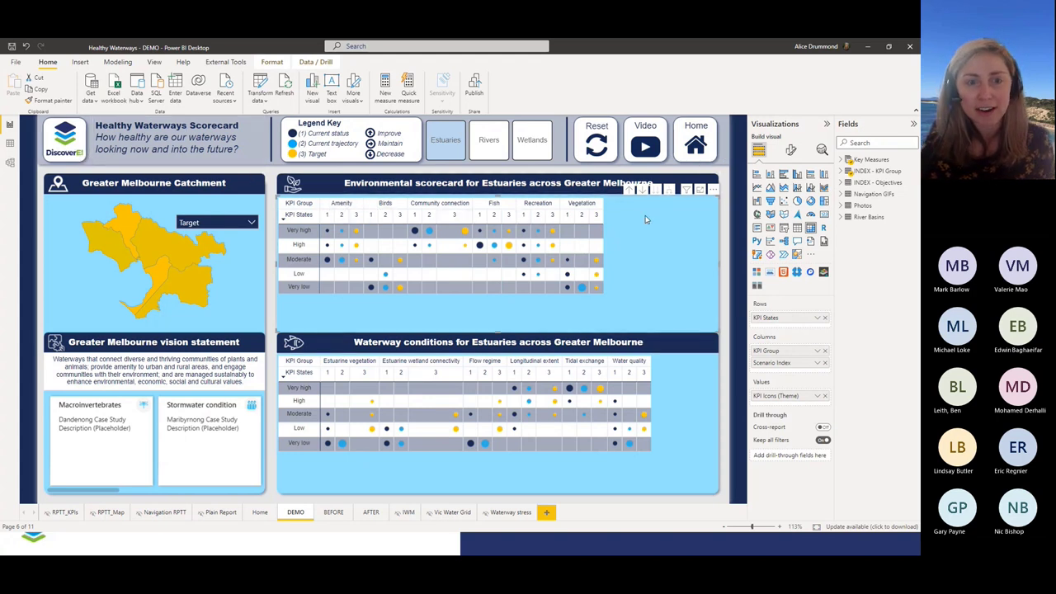
click(840, 171)
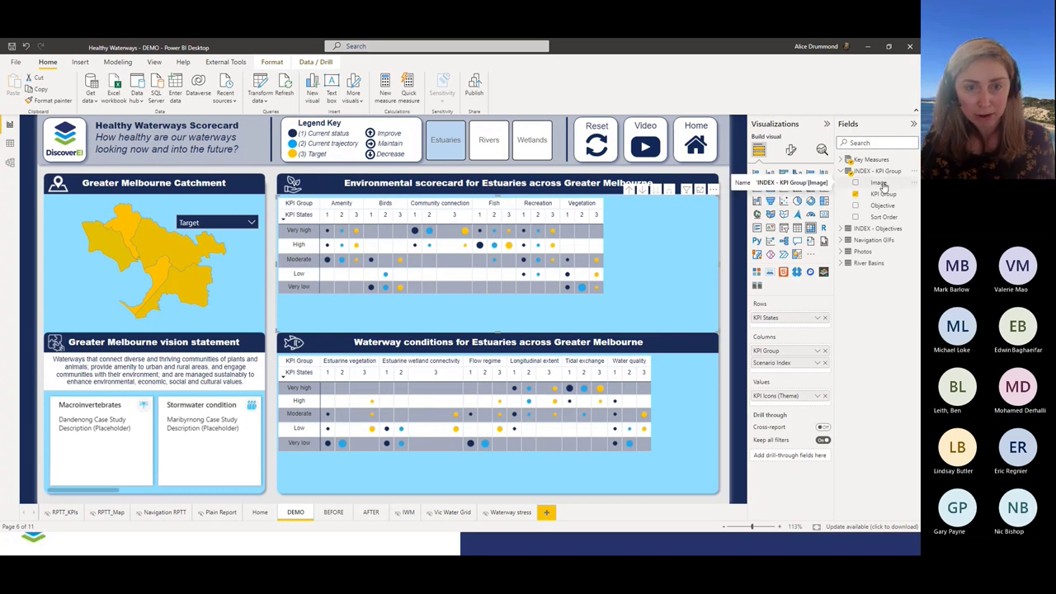
drag(881, 183, 787, 353)
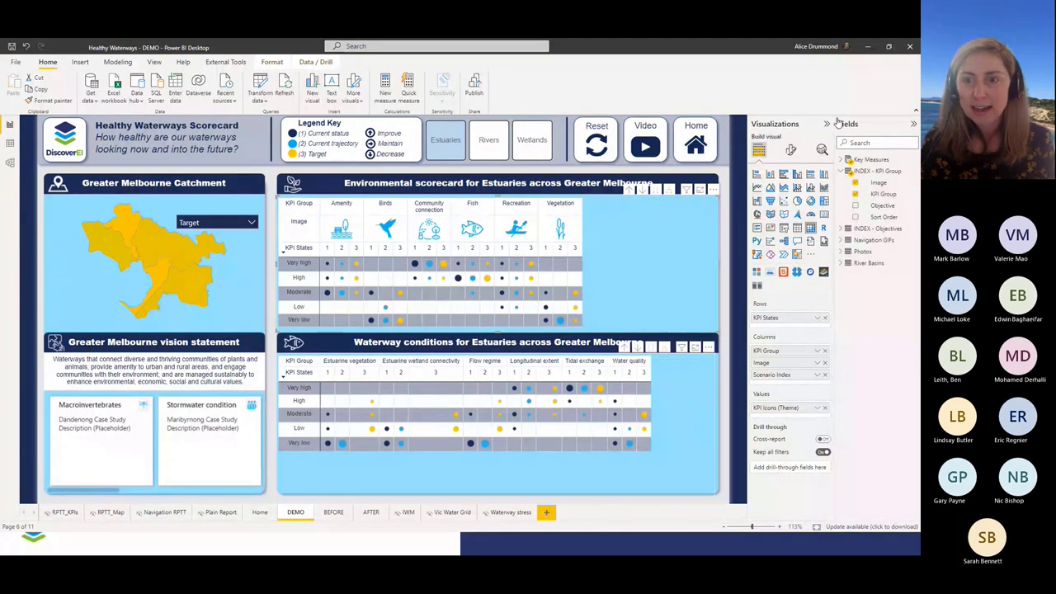
drag(878, 182, 577, 396)
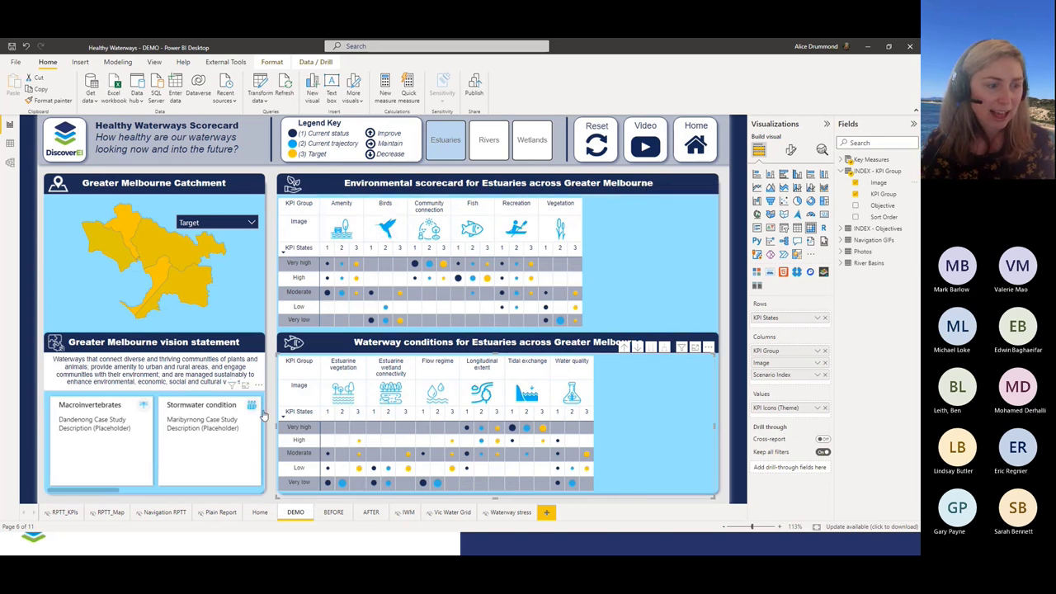
- Assign the Icon field from INDEX - Objectives as the image of the Estuaries, Rivers and Wetlands slicer
click(469, 121)
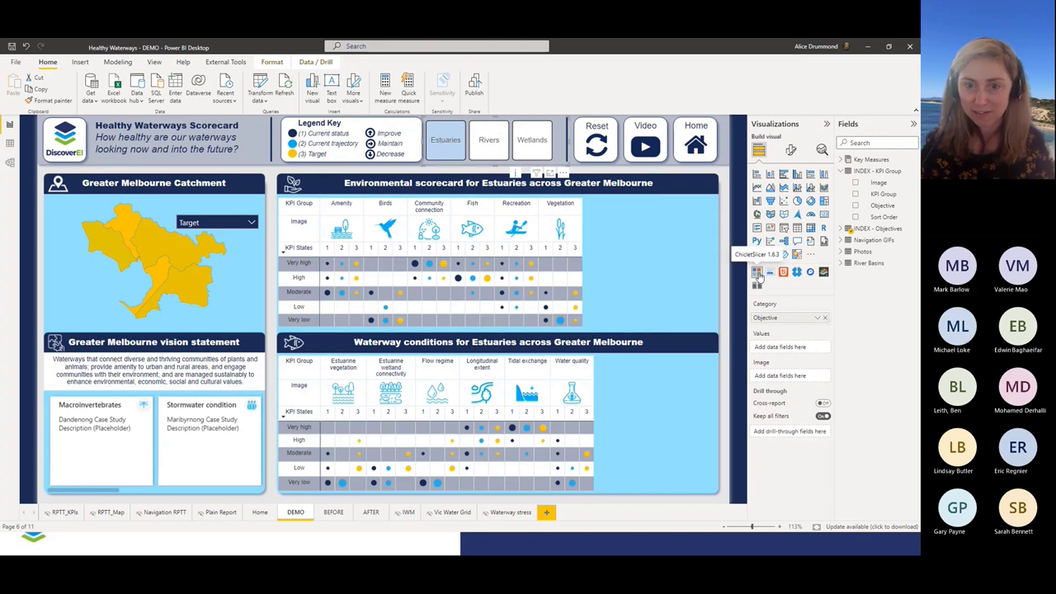
click(852, 230)
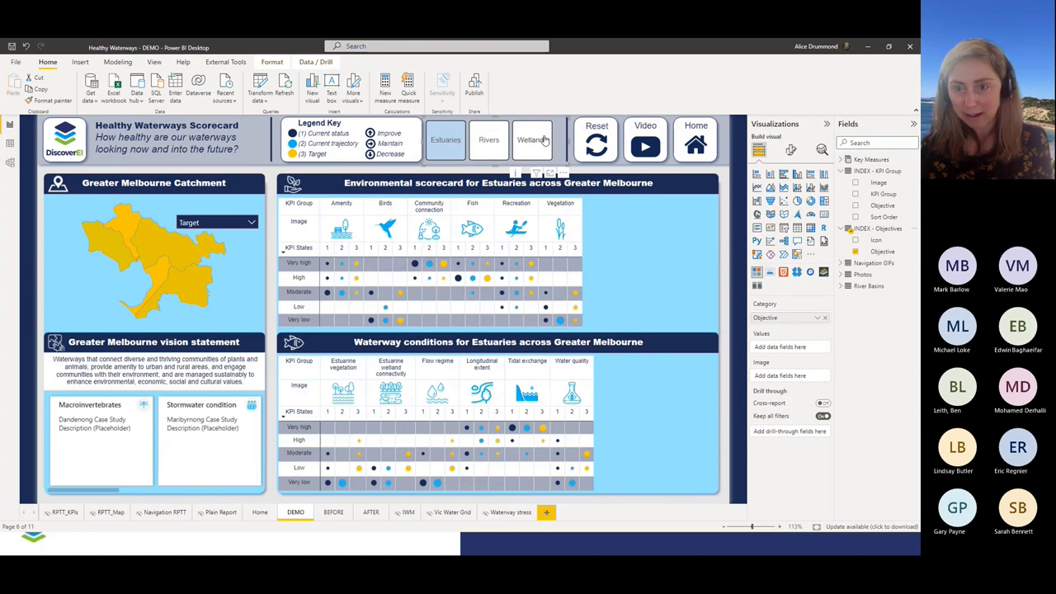
drag(876, 240, 788, 348)
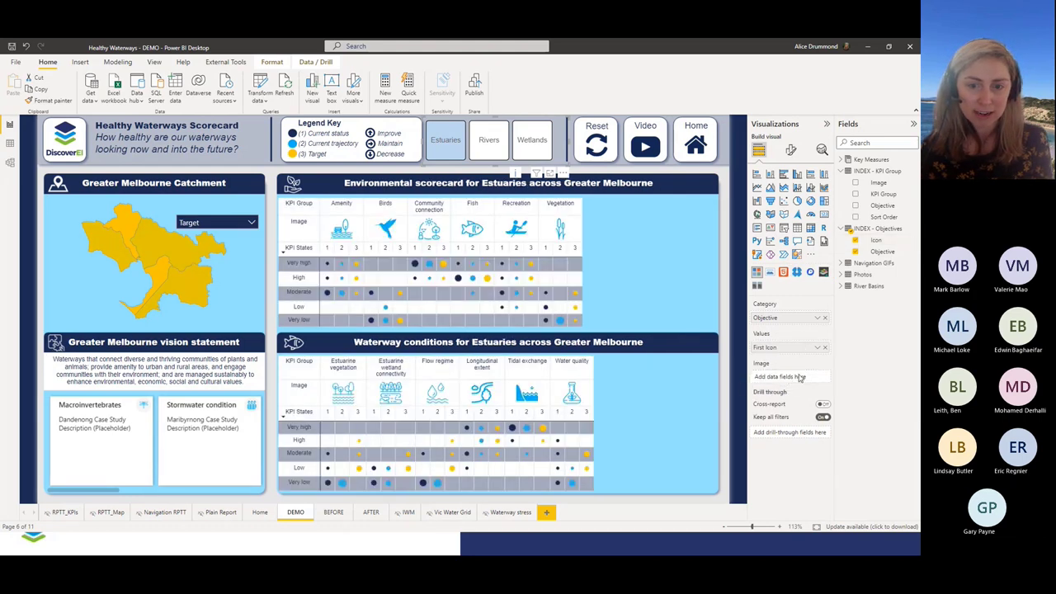
drag(799, 377, 800, 380)
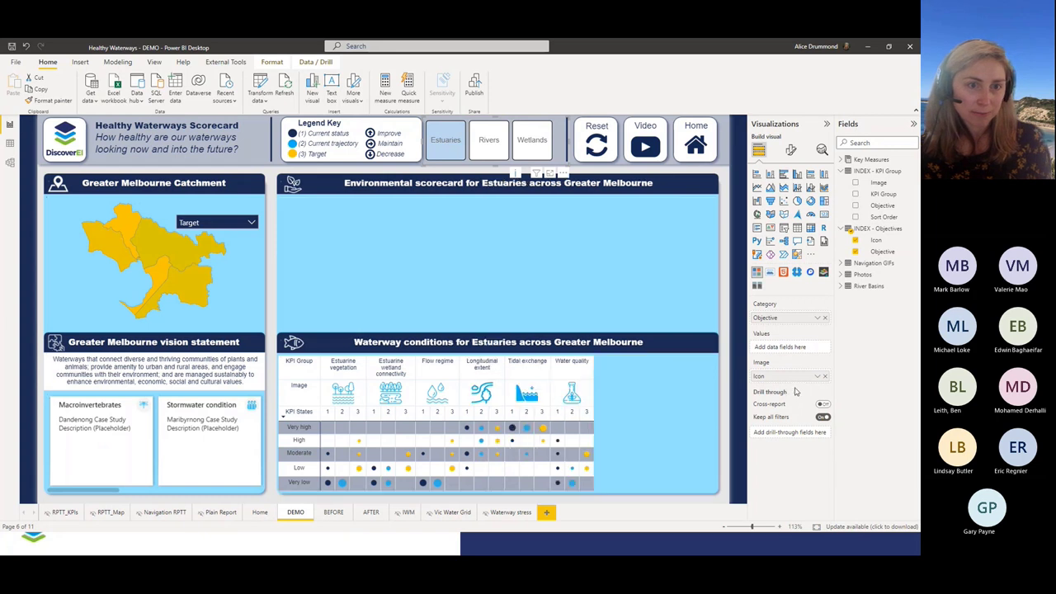
- Assign the Image URL field from Photos as the title image of the case study cards below the vision statement
click(600, 172)
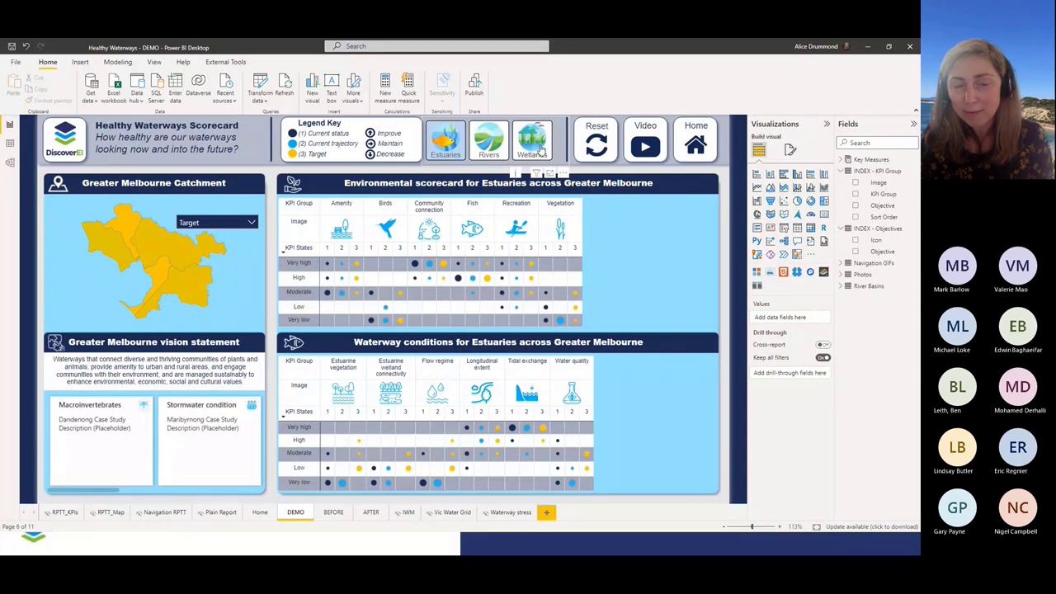
click(261, 417)
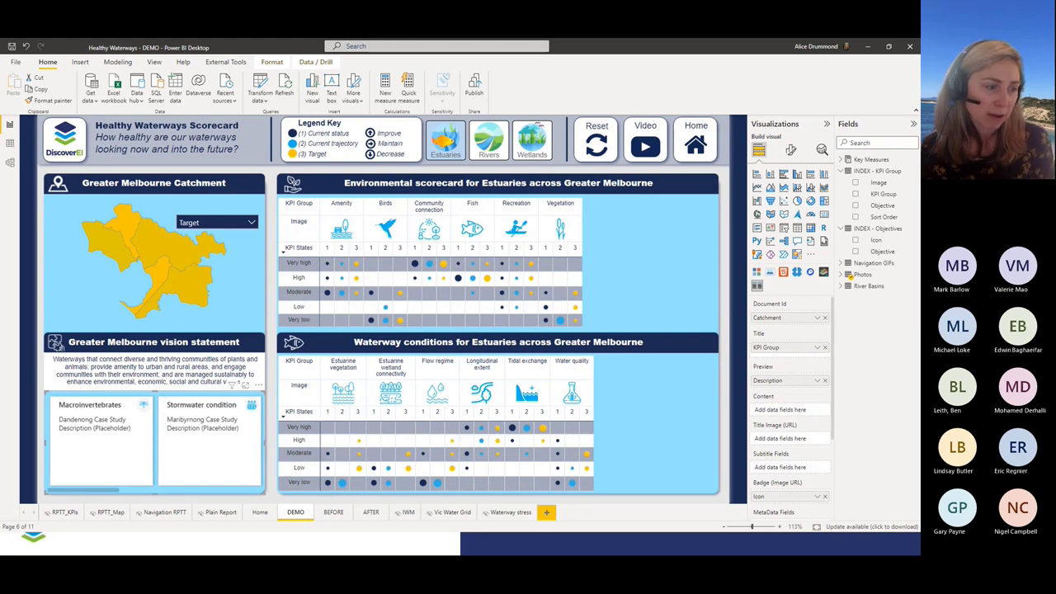
scroll(168, 455, right, 3)
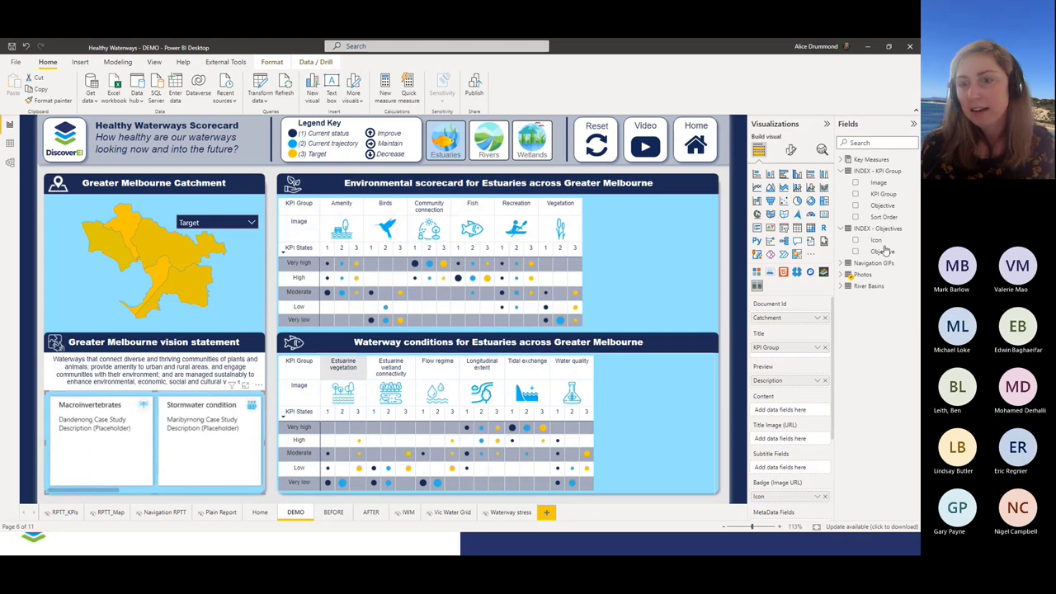
click(842, 276)
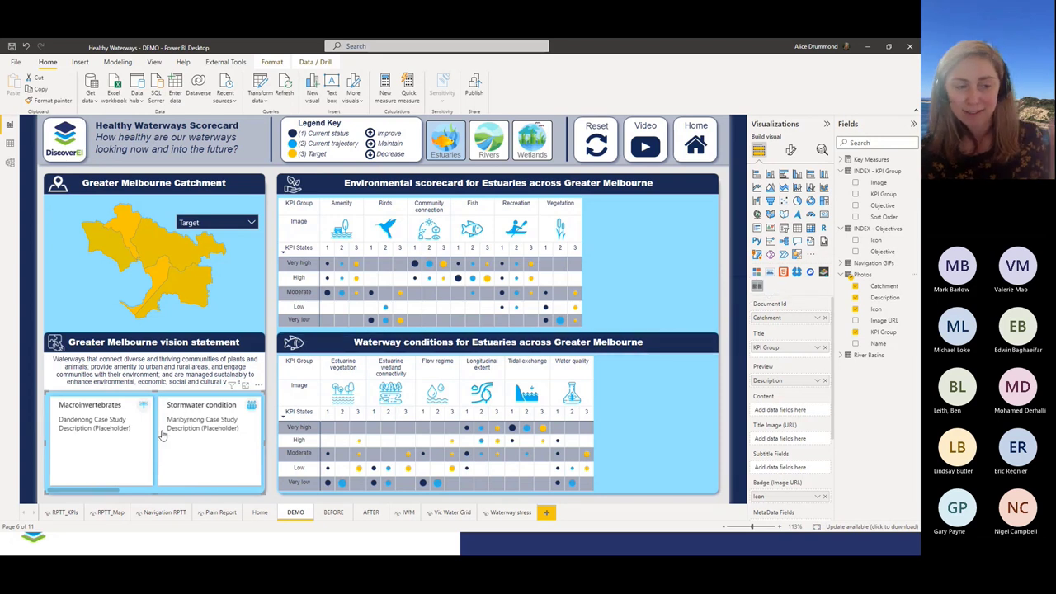
scroll(166, 455, down, 2)
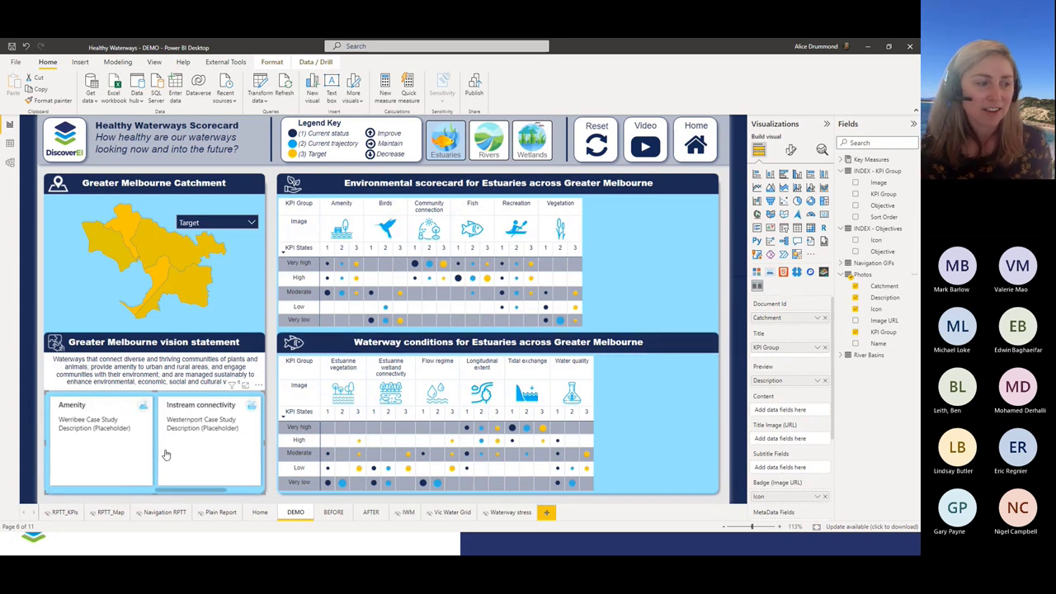
scroll(166, 454, up, 2)
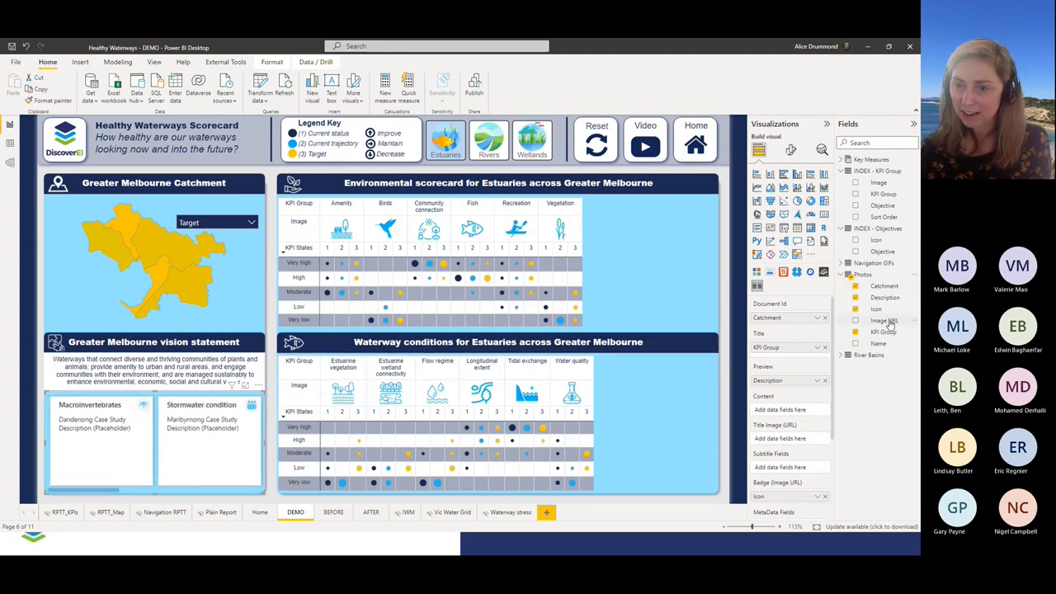
drag(892, 324, 809, 438)
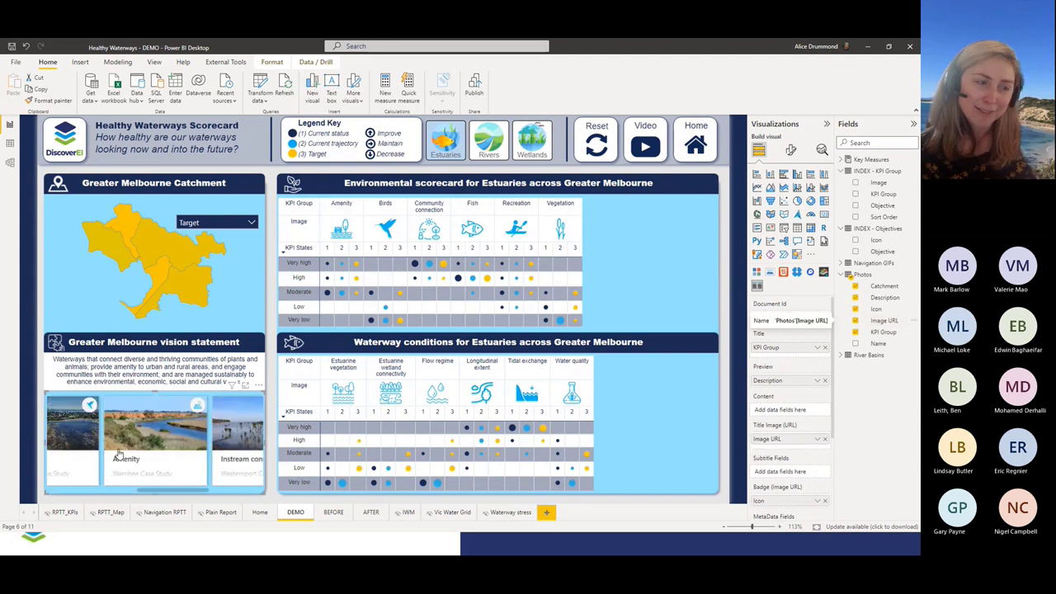
scroll(118, 453, down, 1)
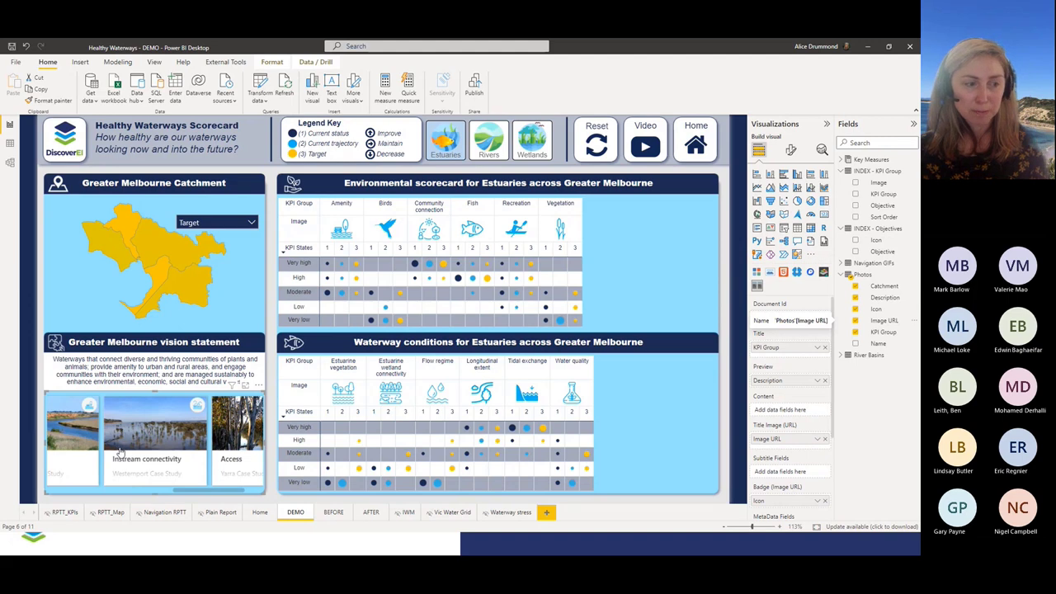
scroll(122, 446, down, 3)
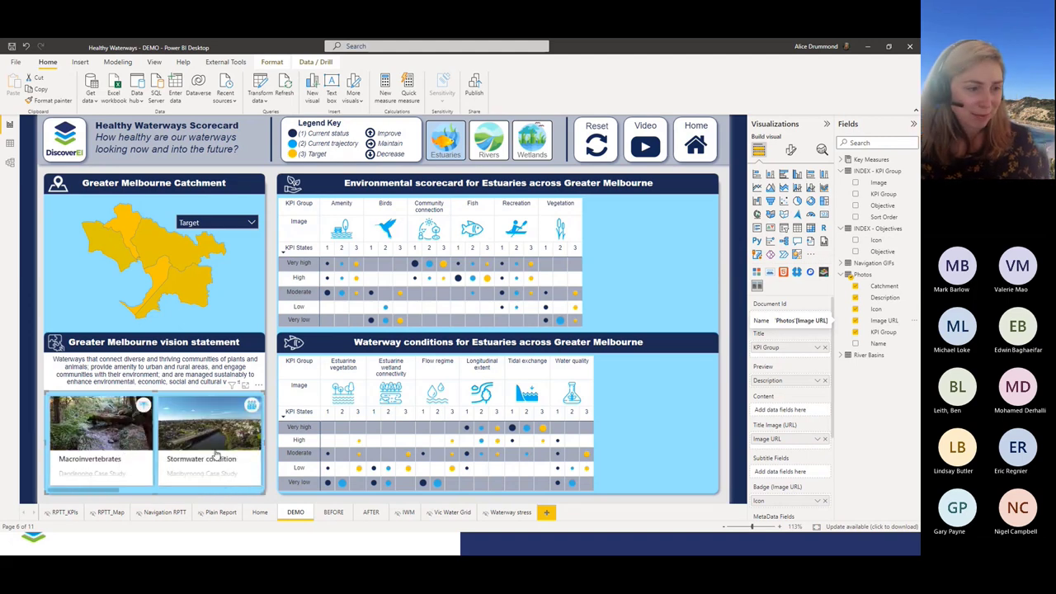
click(271, 393)
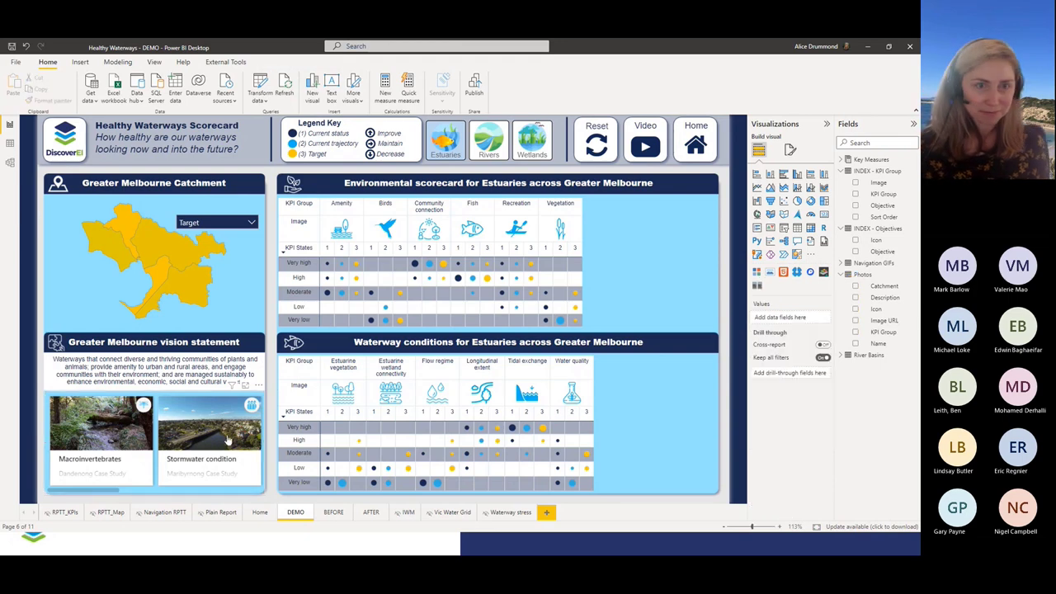
- Switch from the report to the Design Tips presentation and advance to the slide on Gippsland Water's Urban Water Strategy
click(867, 48)
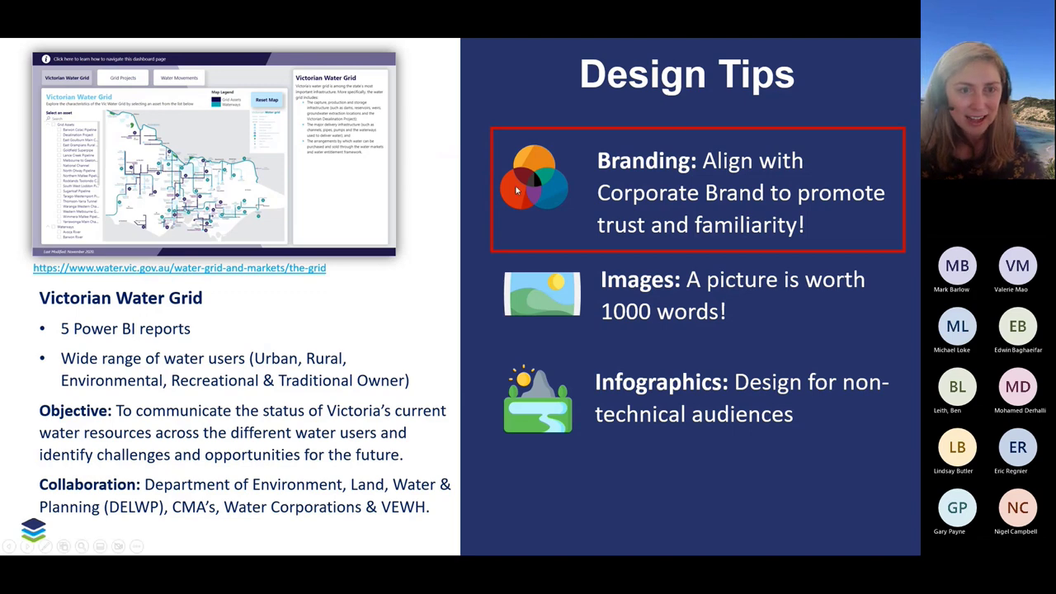
click(428, 263)
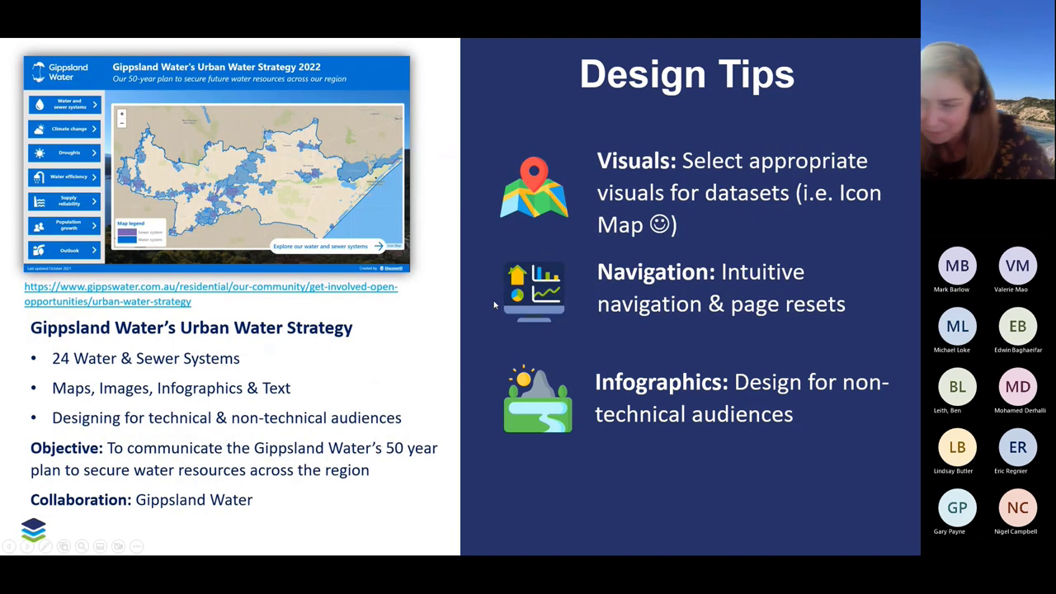
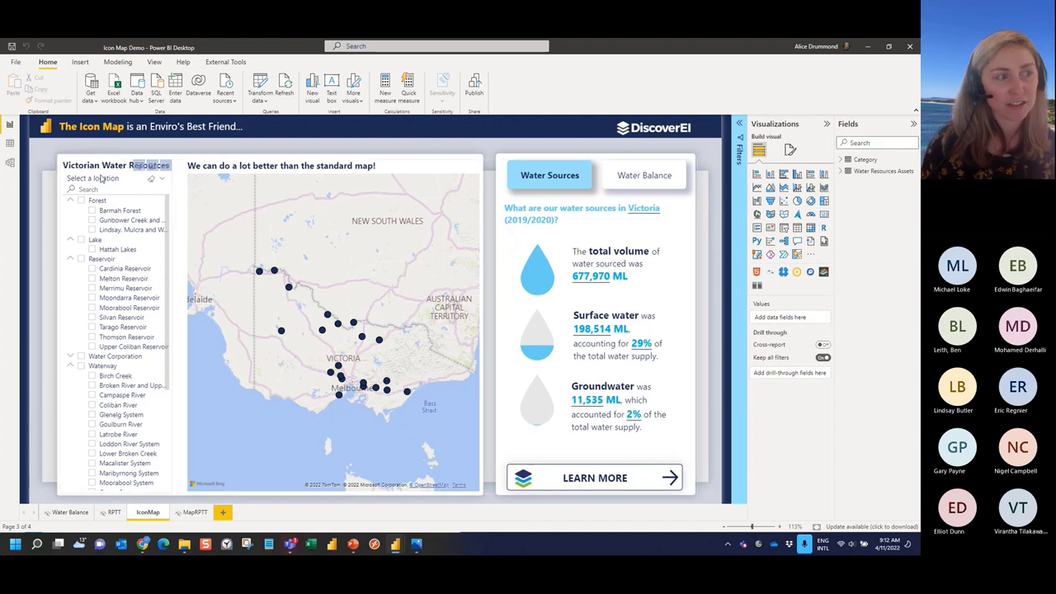
- Review the location hierarchy in the Victorian Water Resources slicer, including the entries under Water Corporation
scroll(104, 293, down, 5)
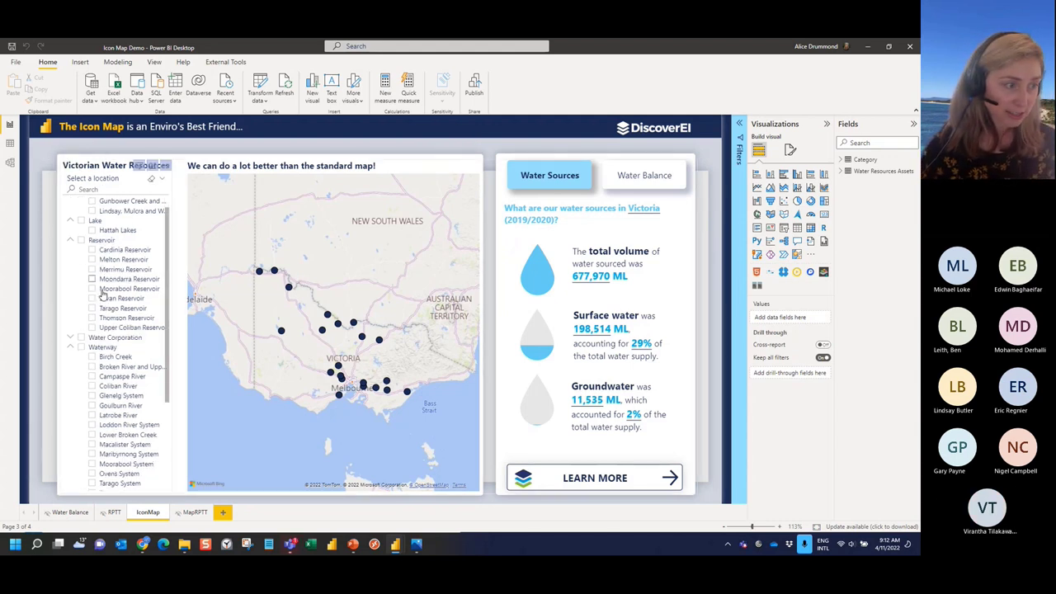
scroll(108, 297, up, 5)
scroll(103, 273, up, 1)
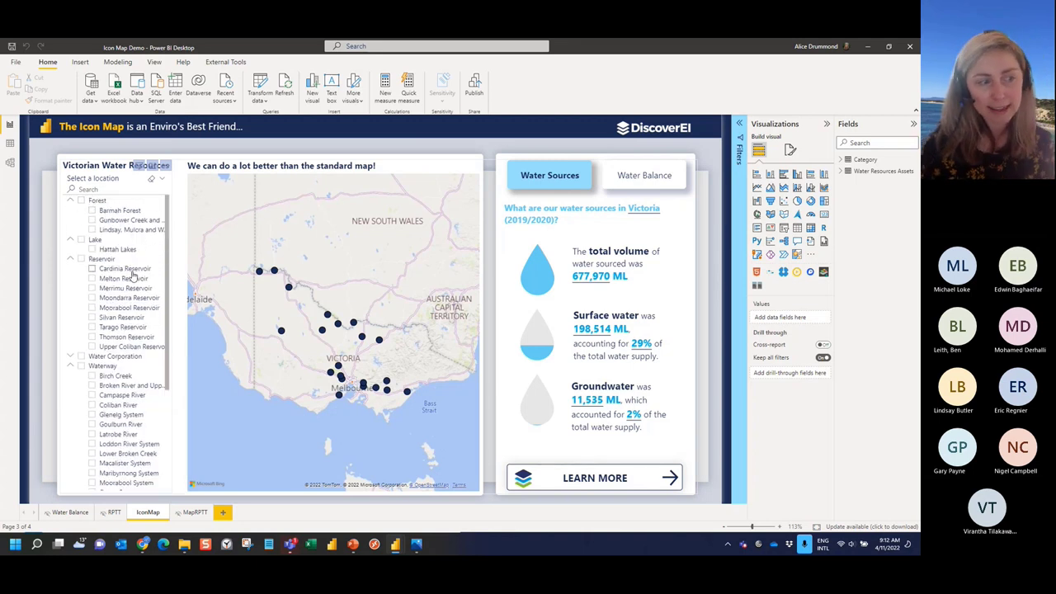
scroll(122, 285, down, 3)
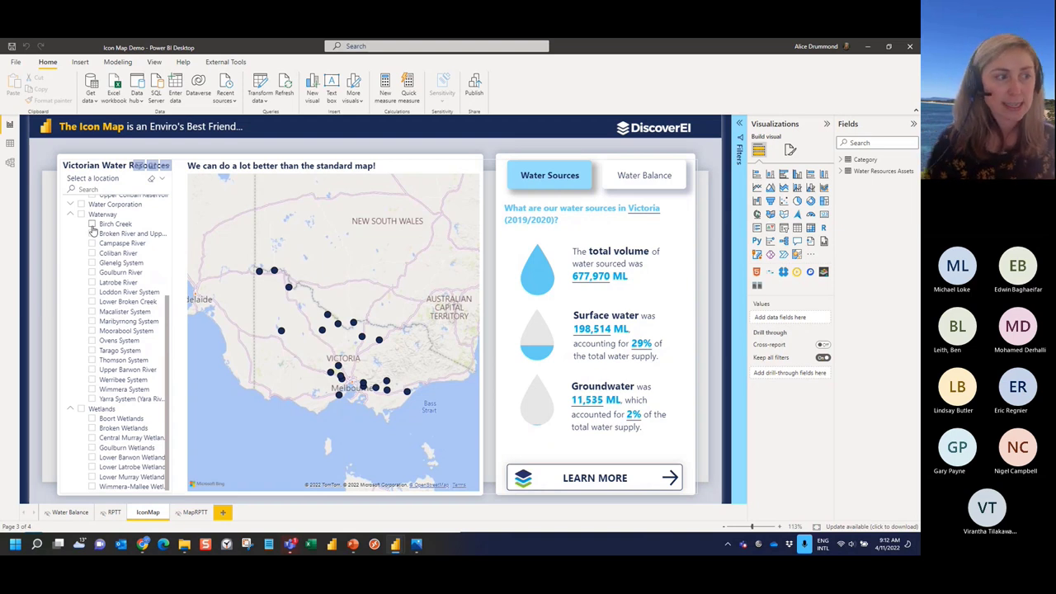
click(71, 206)
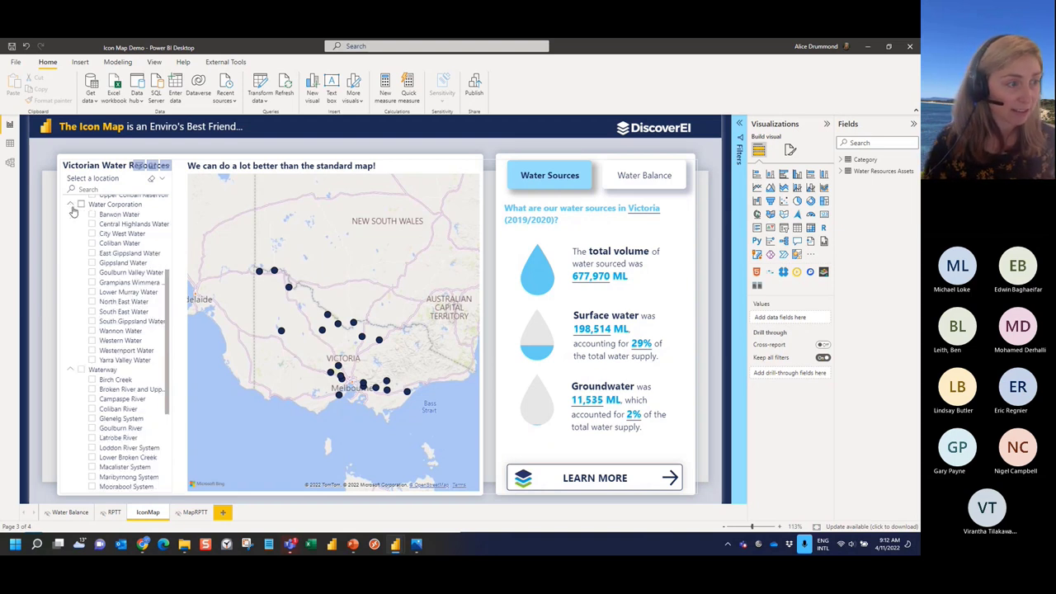
click(72, 208)
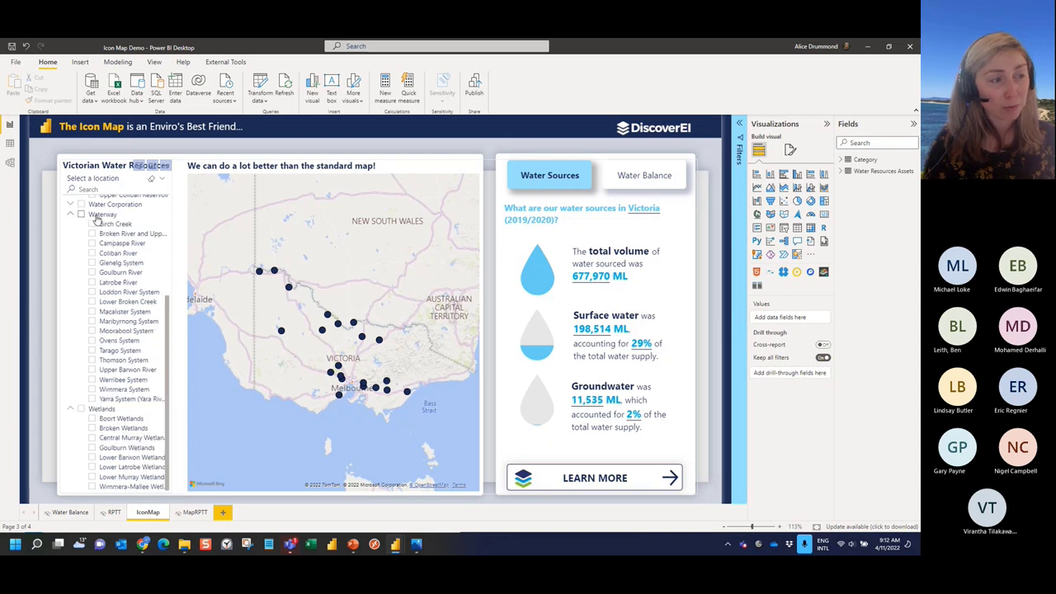
- Convert the standard map of Victorian water resources to the Icon Map visual
click(235, 174)
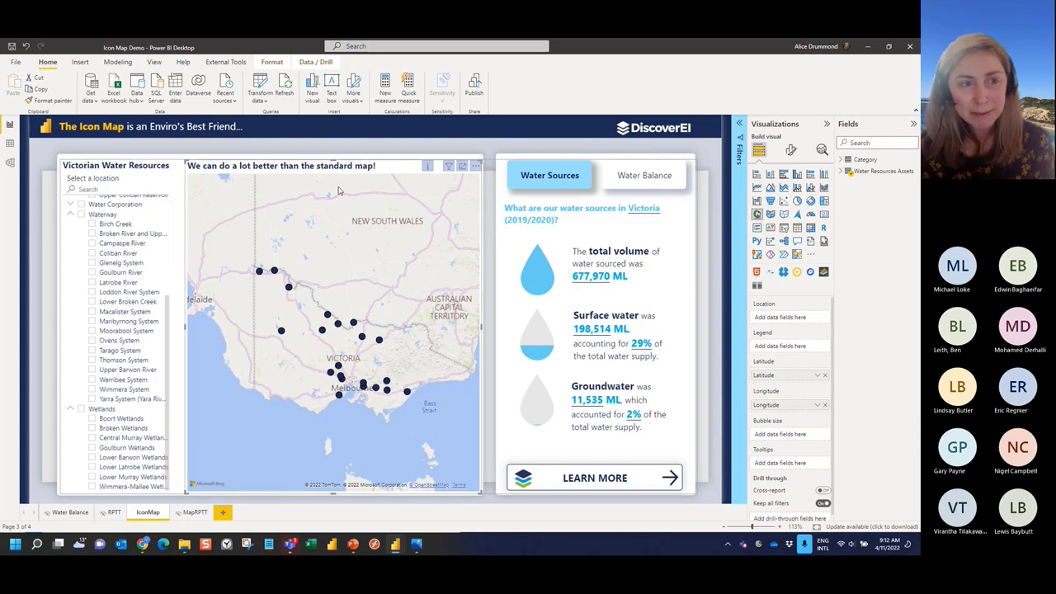
click(810, 257)
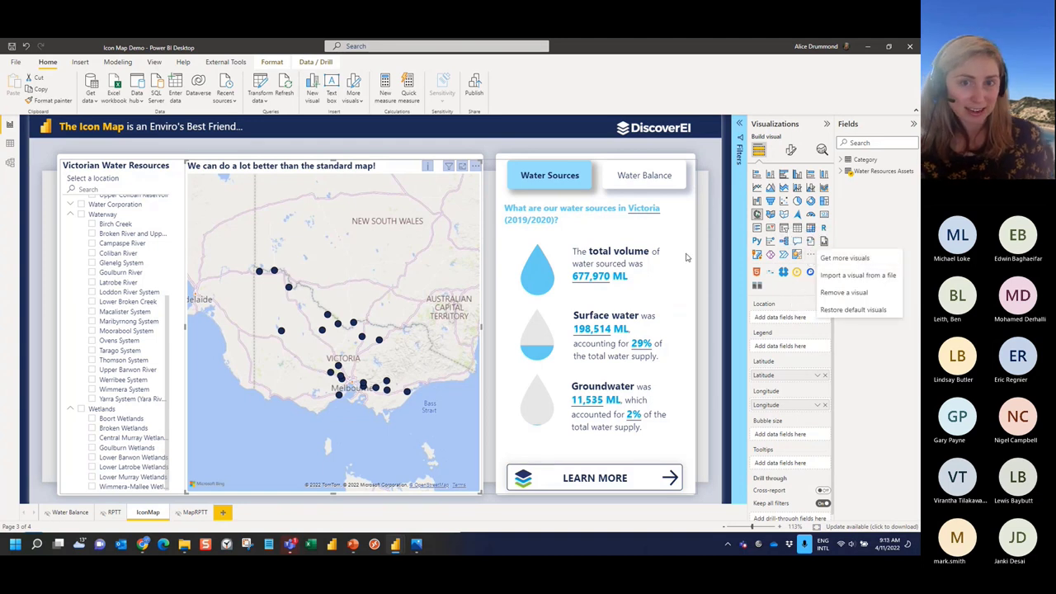
key(Escape)
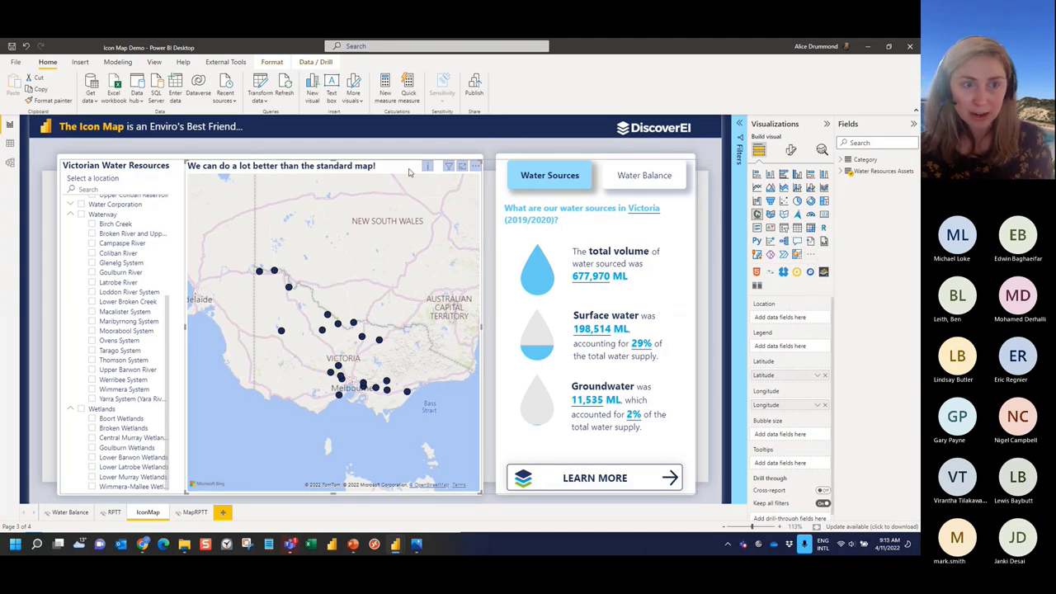
click(797, 256)
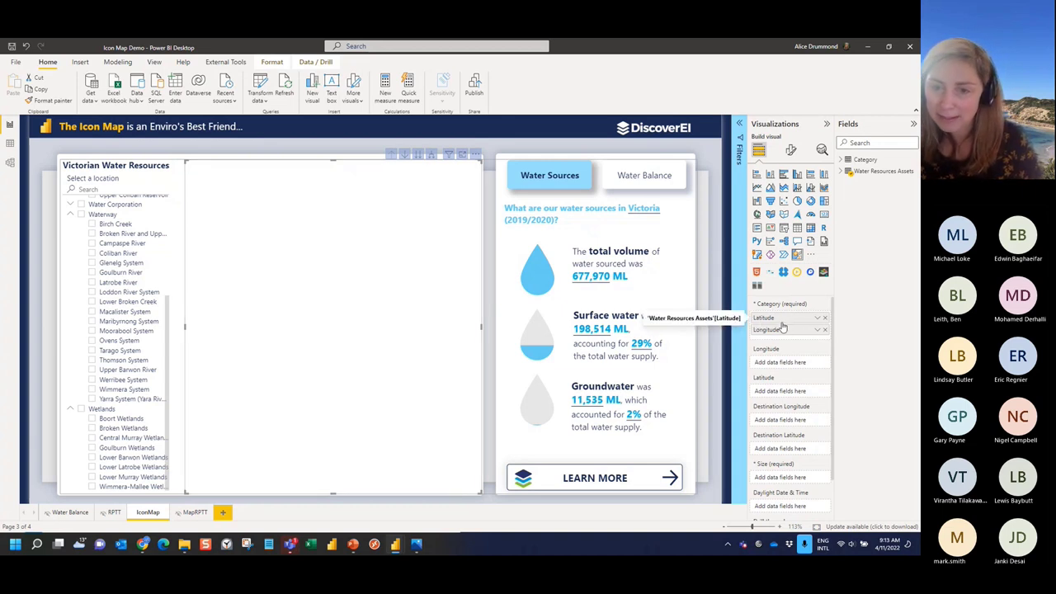
- Assign Latitude and Longitude to the Icon Map's matching coordinate fields and summarise both by Average
drag(782, 323, 779, 390)
drag(779, 320, 780, 348)
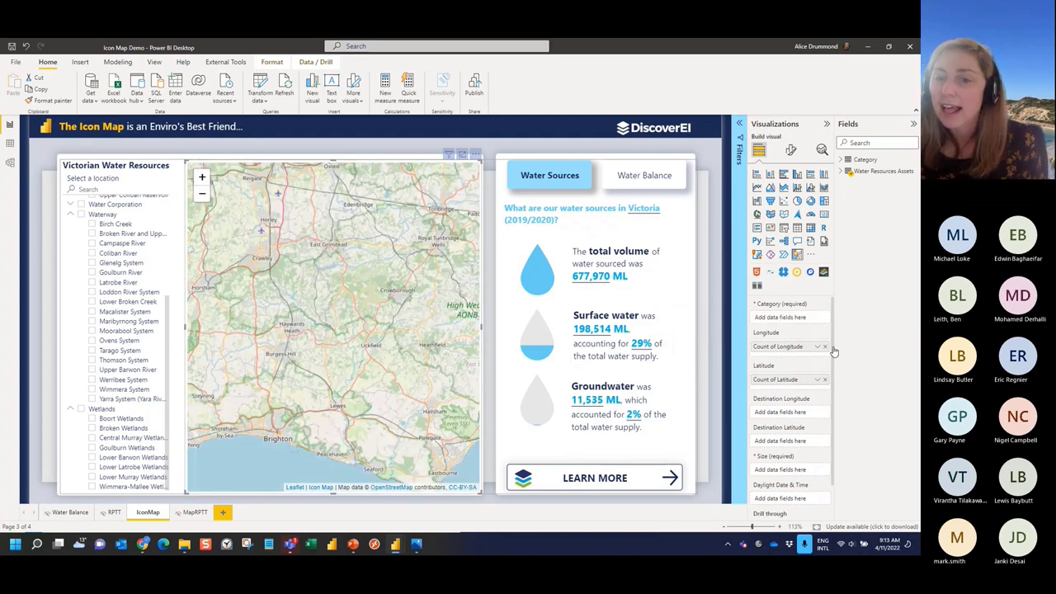
click(817, 347)
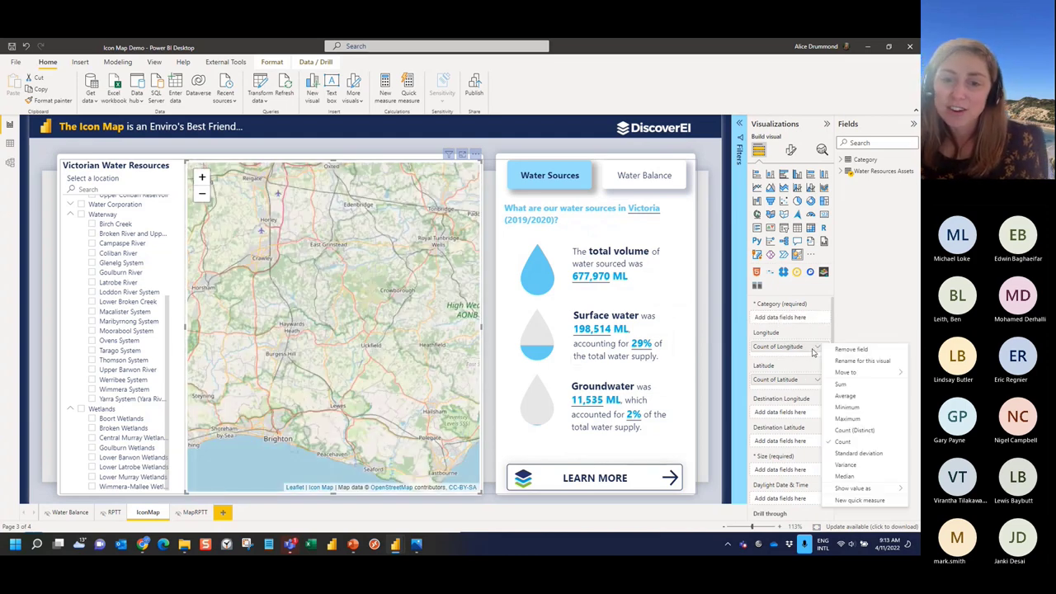
click(845, 396)
click(818, 379)
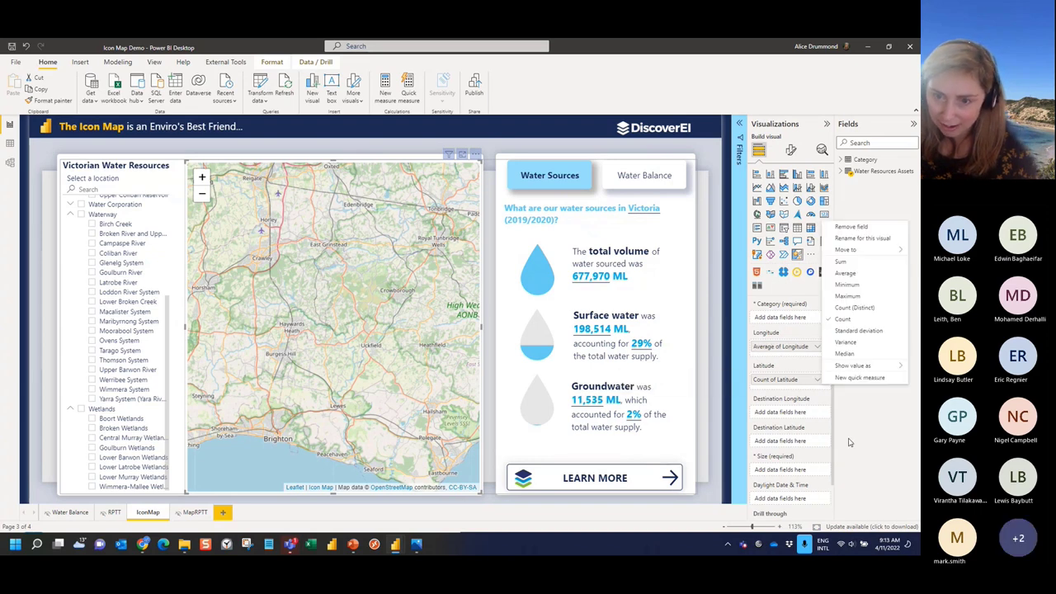
click(784, 402)
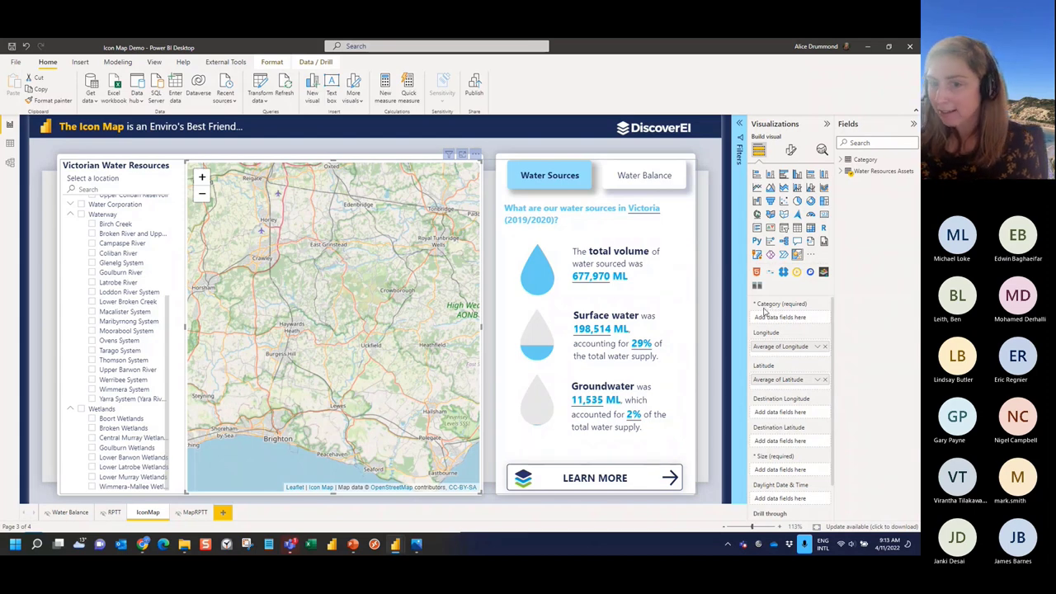
- Use the Index field from Water Resources Assets as both the category and the size of the Icon Map
mouse_move(793, 309)
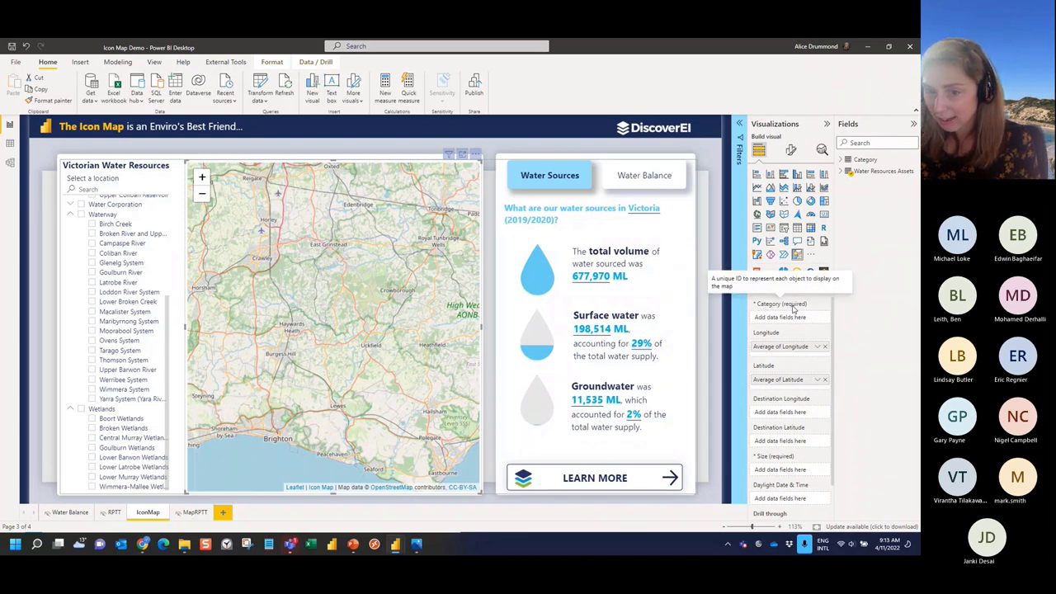
click(842, 173)
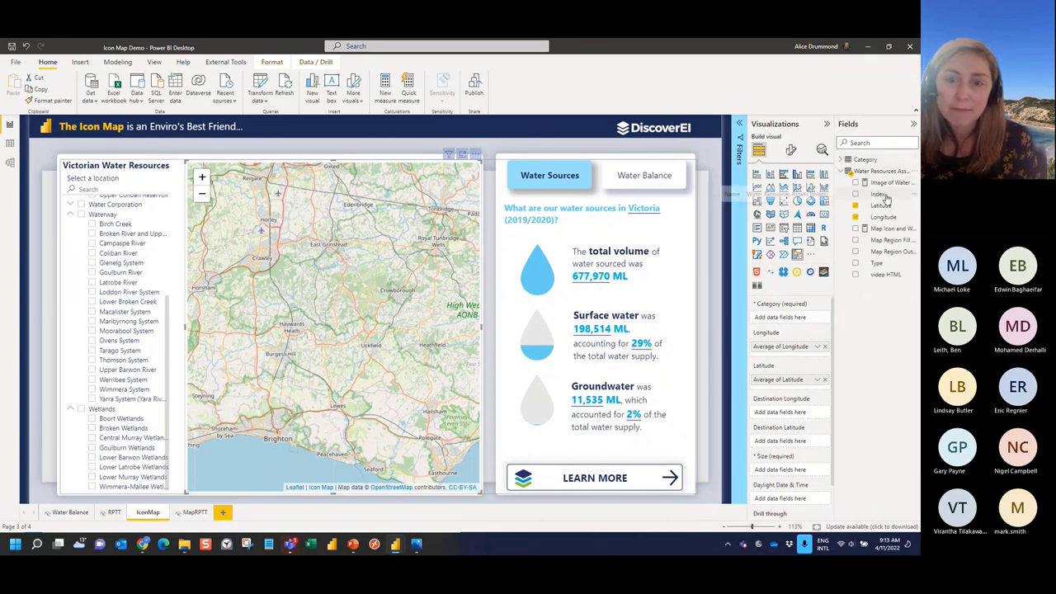
drag(886, 198, 792, 318)
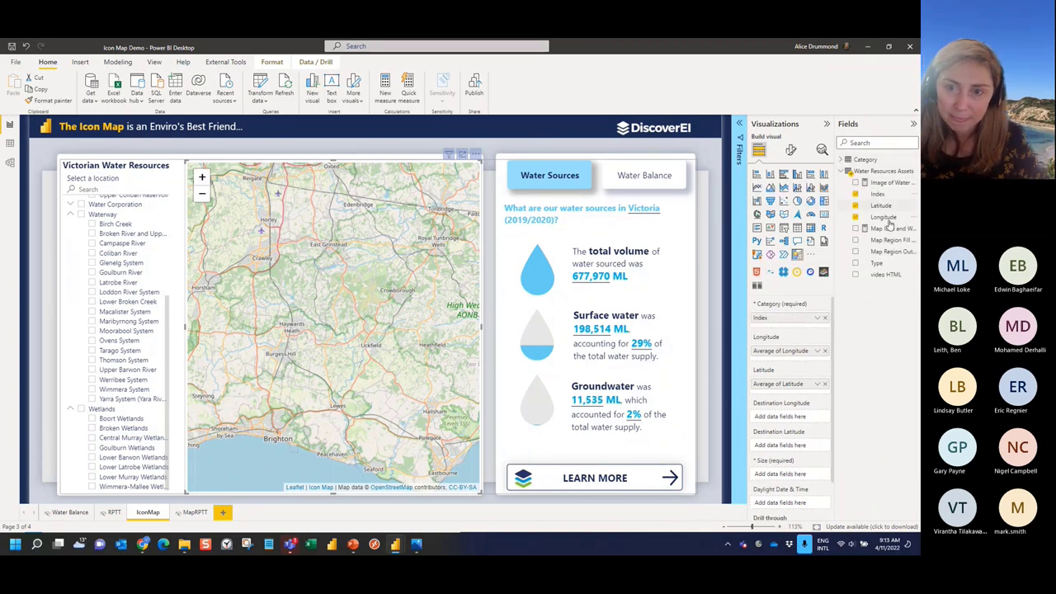
drag(877, 194, 790, 473)
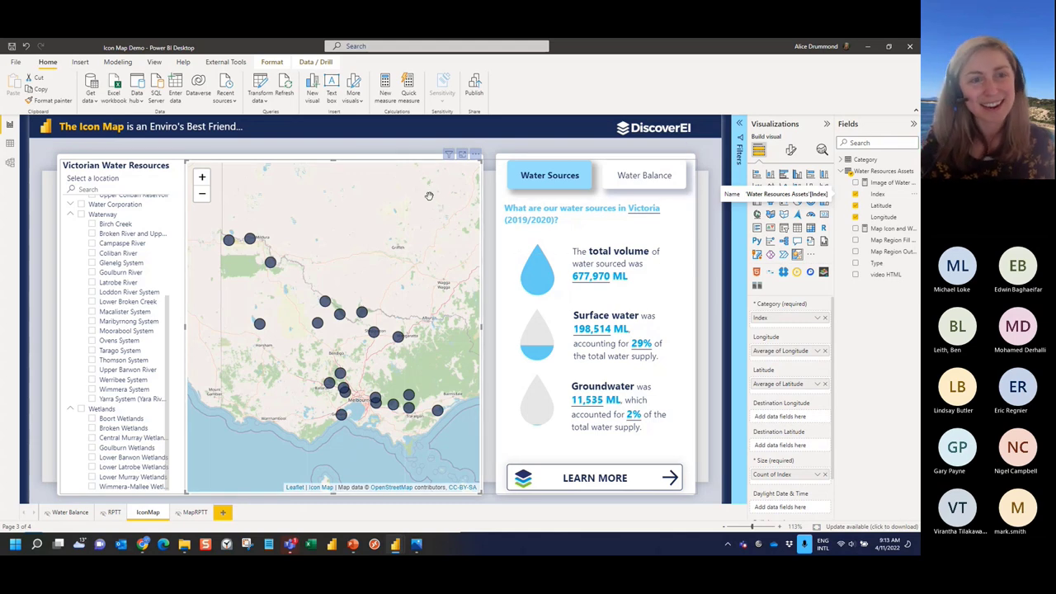
click(716, 246)
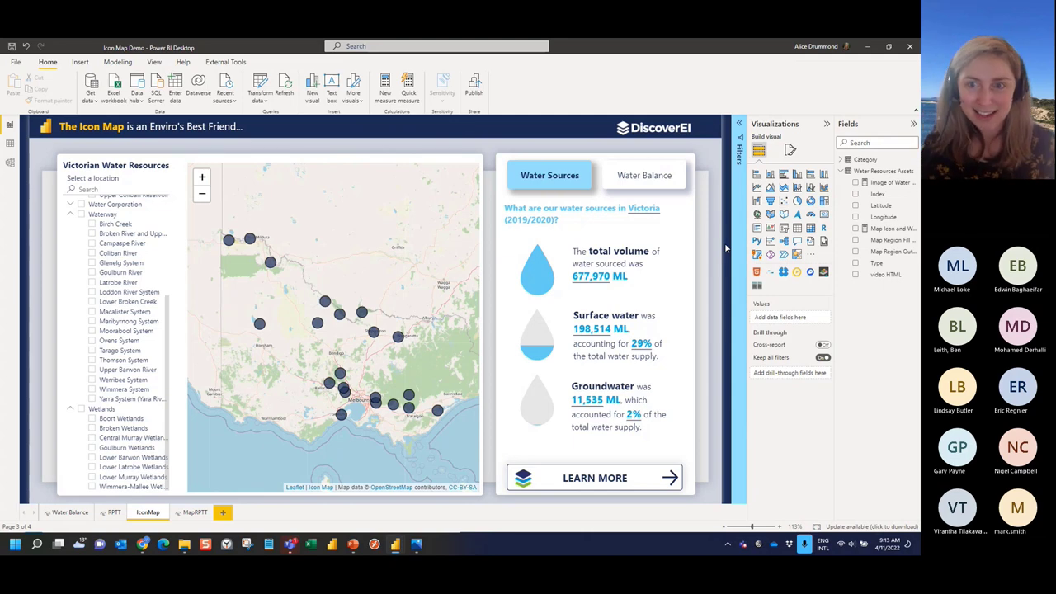
- Examine the formulas of the Map Icon and WKT and Image of Water Resource Asset measures, including the Reservoir image URL
click(419, 165)
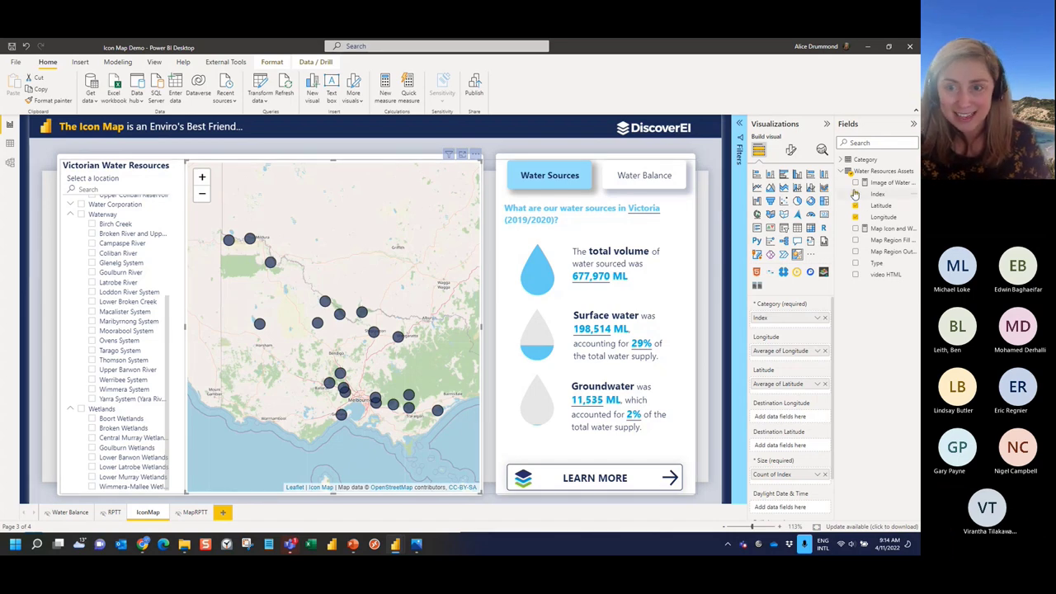
click(895, 230)
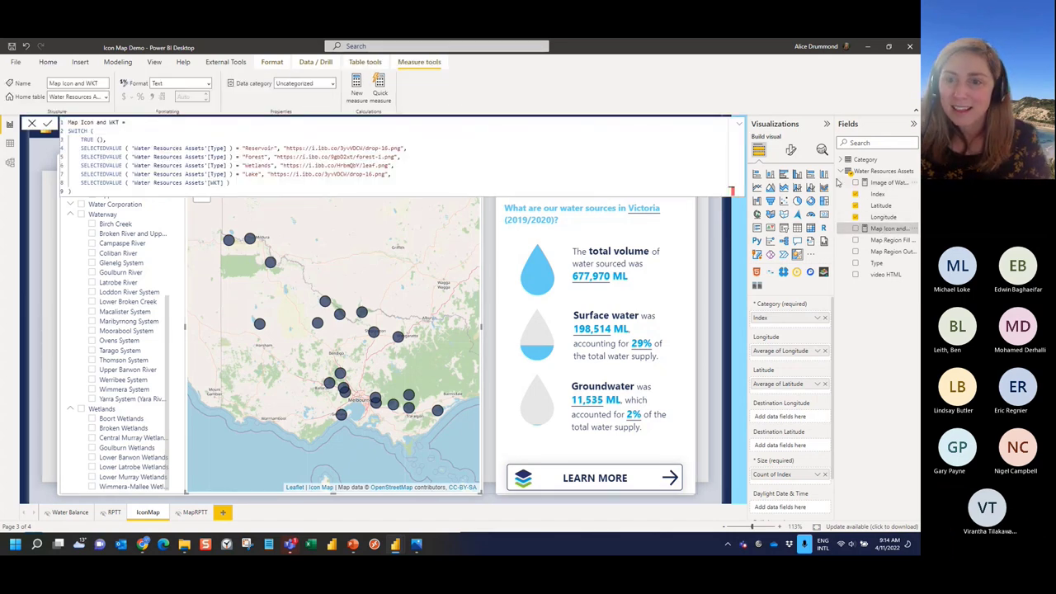
click(884, 182)
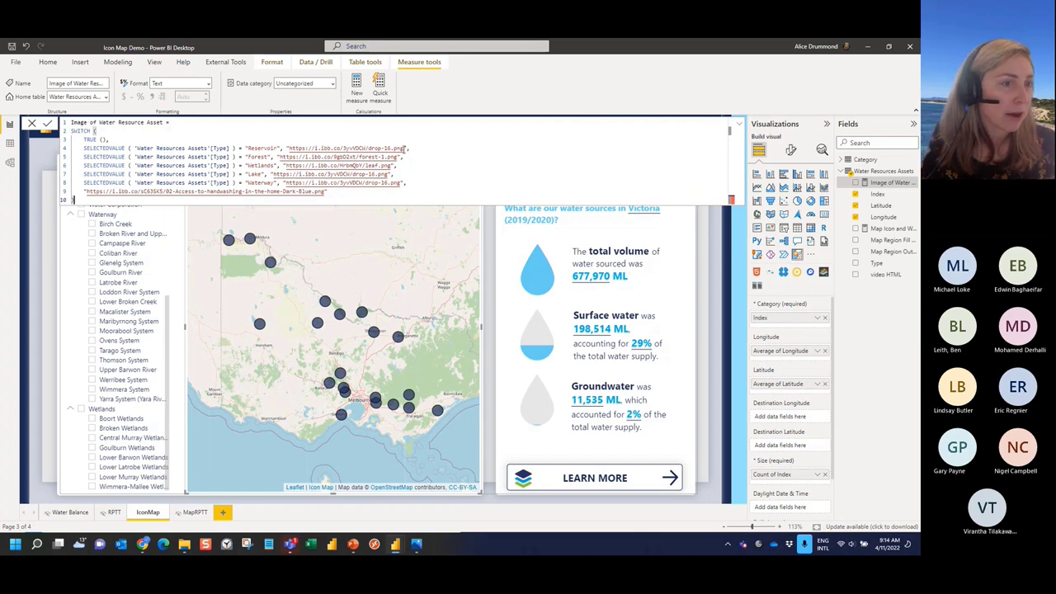
drag(404, 149, 288, 148)
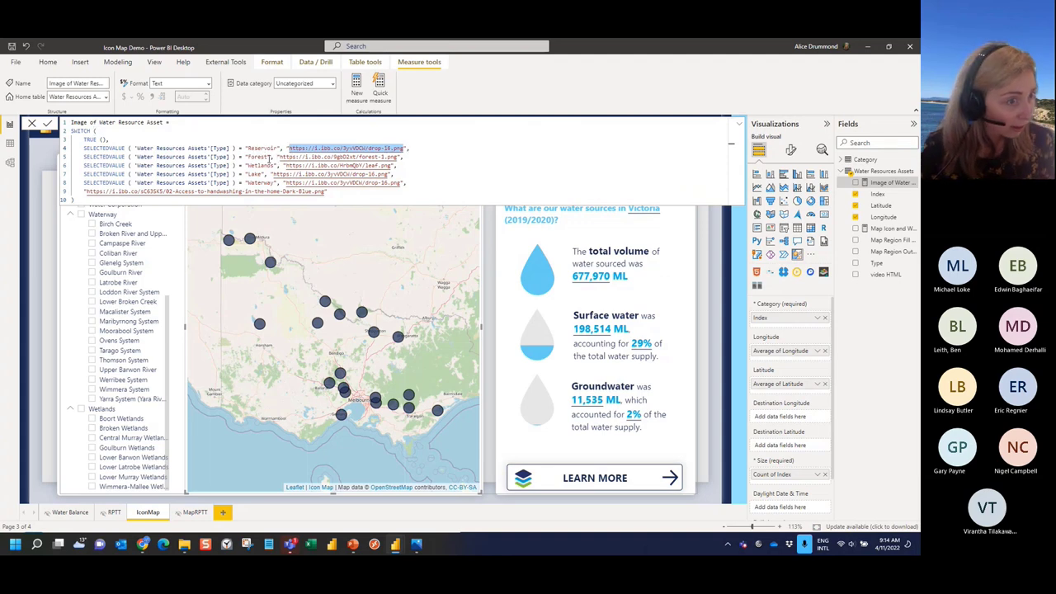
- Base the Icon Map's Image / WKT setting on the Image of Water Resource Asset measure as a field value
click(353, 156)
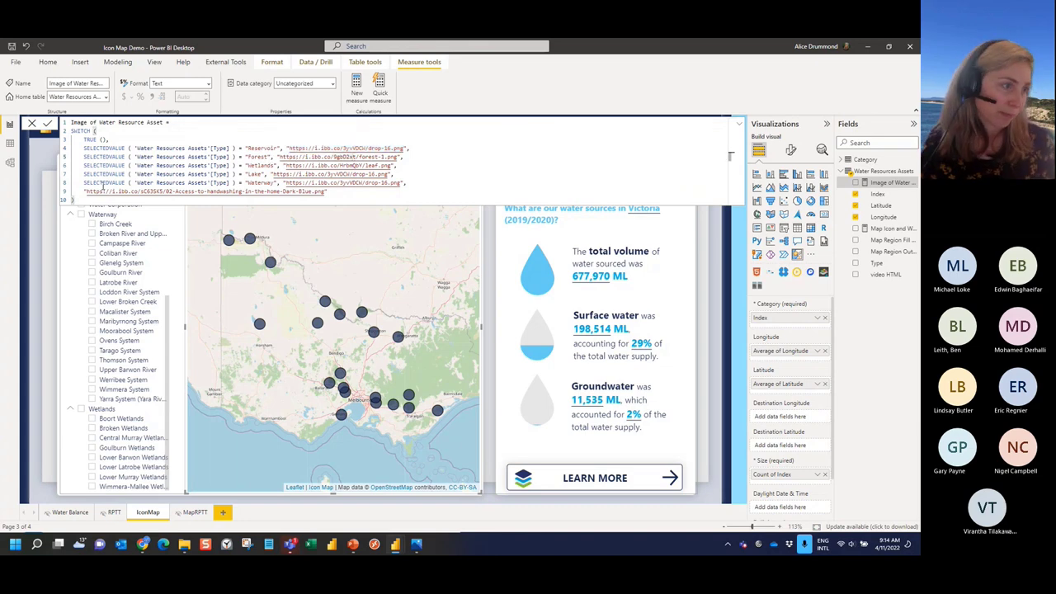
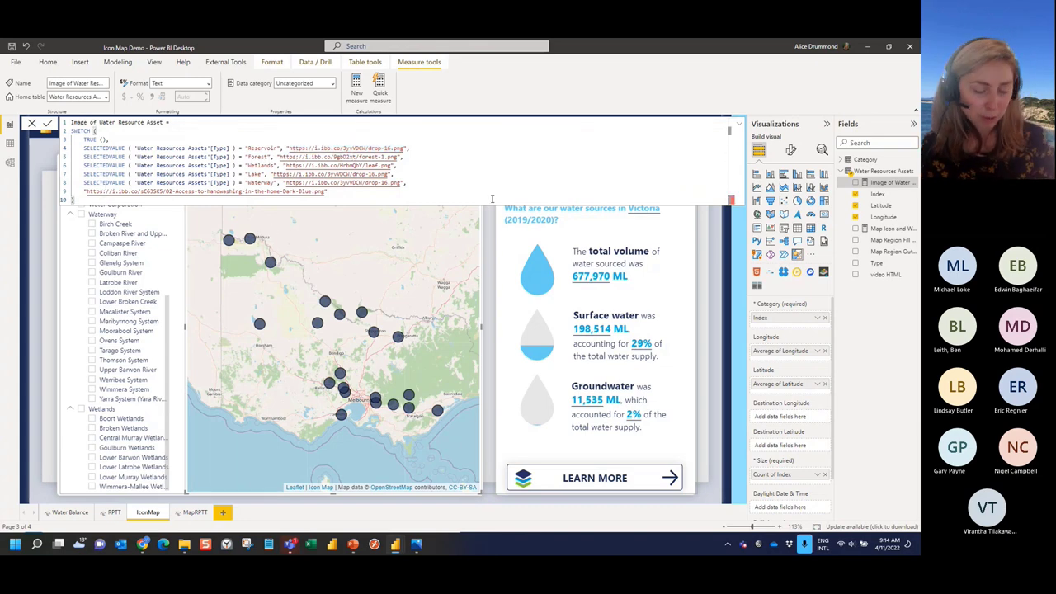
click(738, 123)
click(790, 149)
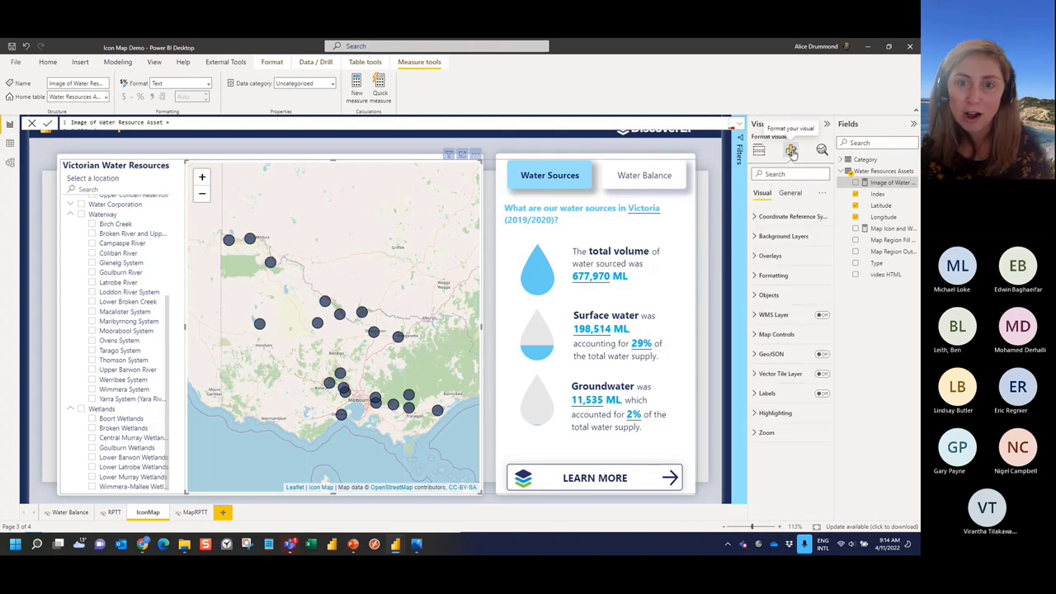
click(792, 295)
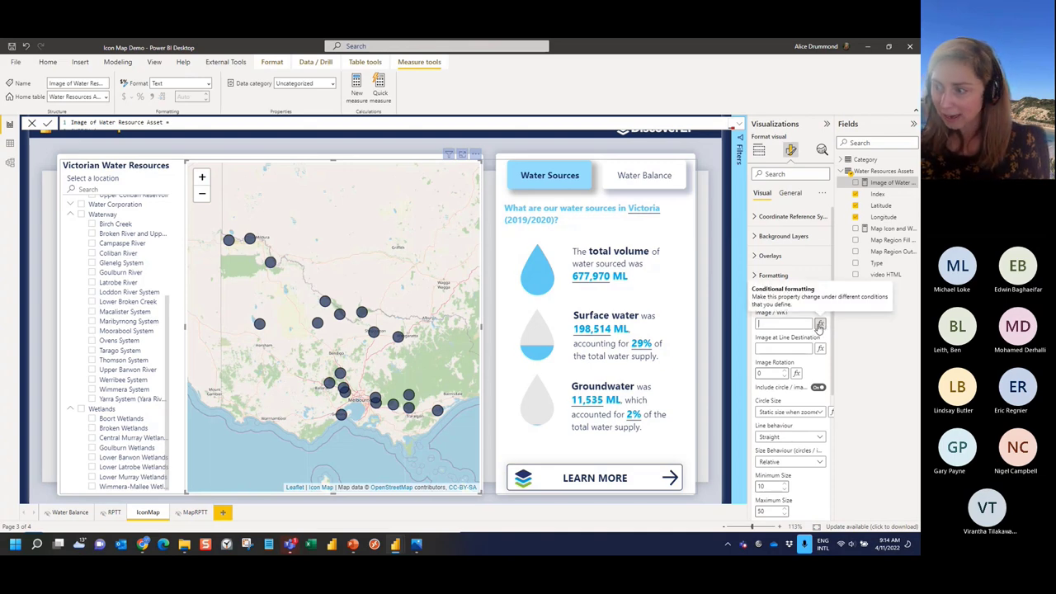
click(820, 324)
click(326, 224)
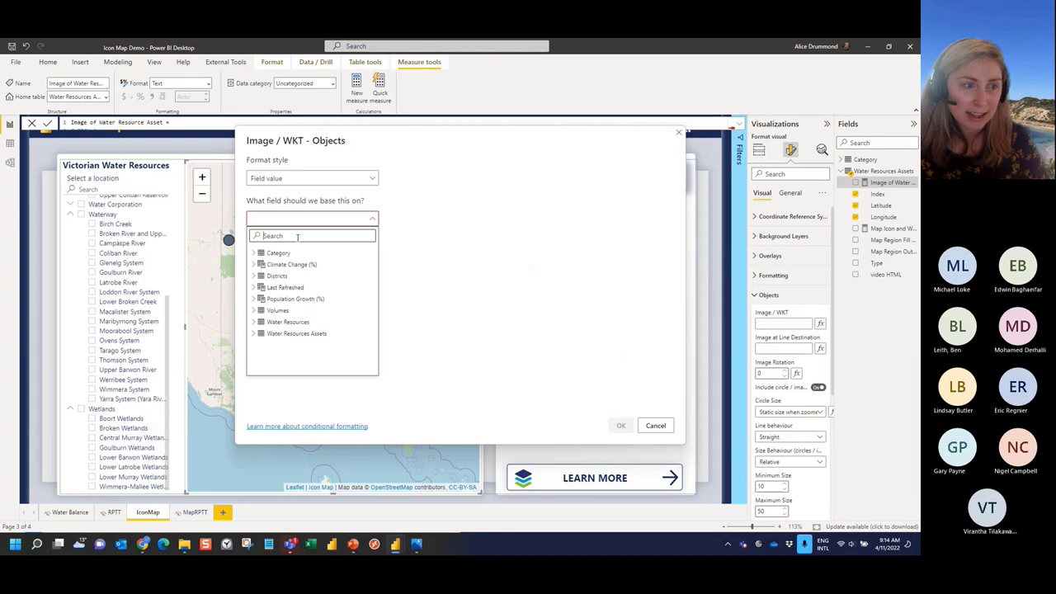
text(ima)
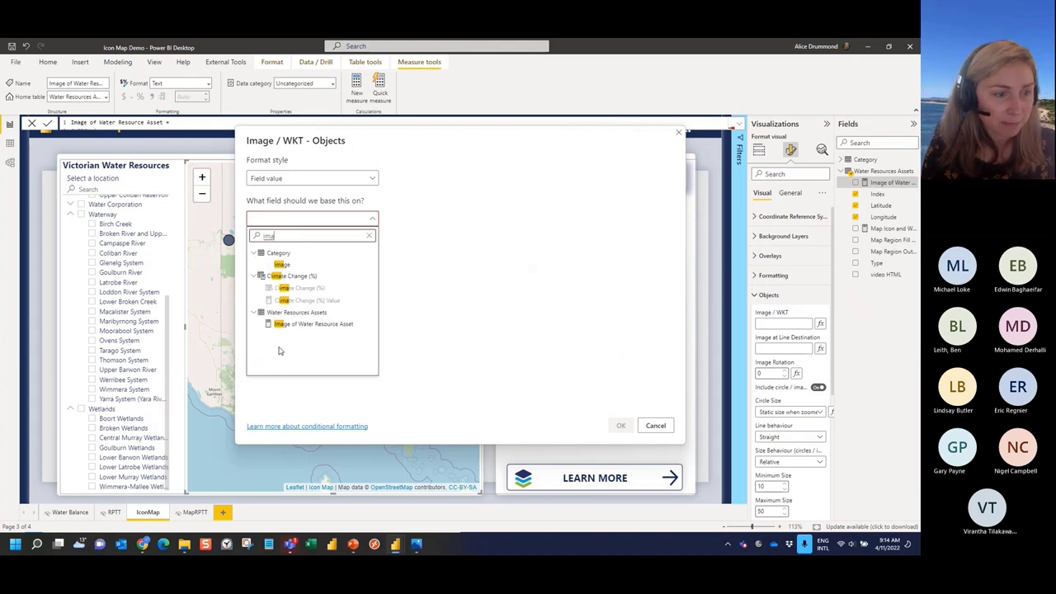
click(301, 325)
click(621, 425)
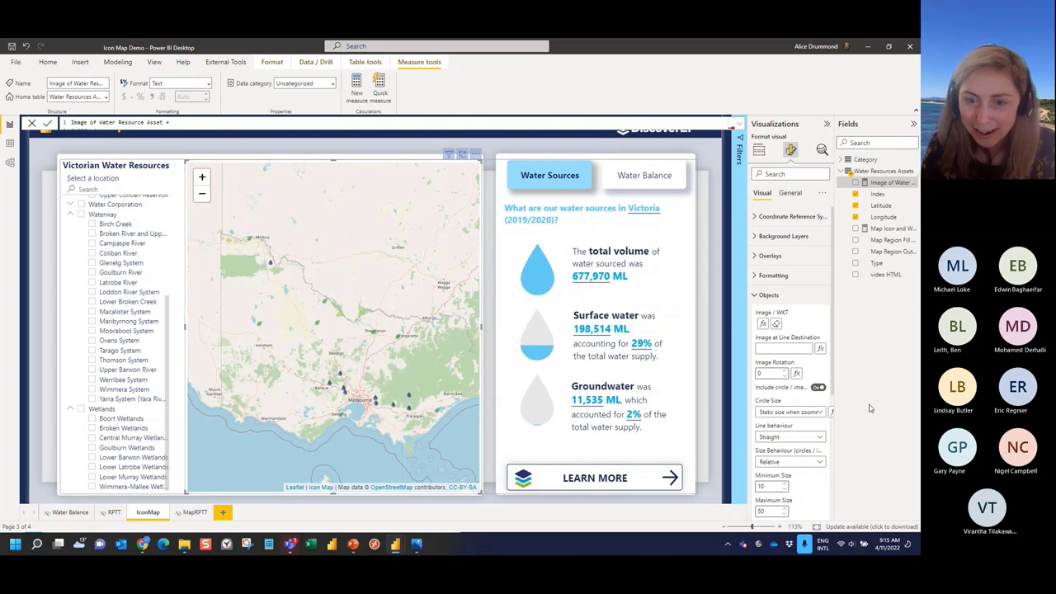
- Set the minimum size of the Icon Map's objects to 25
scroll(805, 477, down, 1)
drag(771, 441, 745, 443)
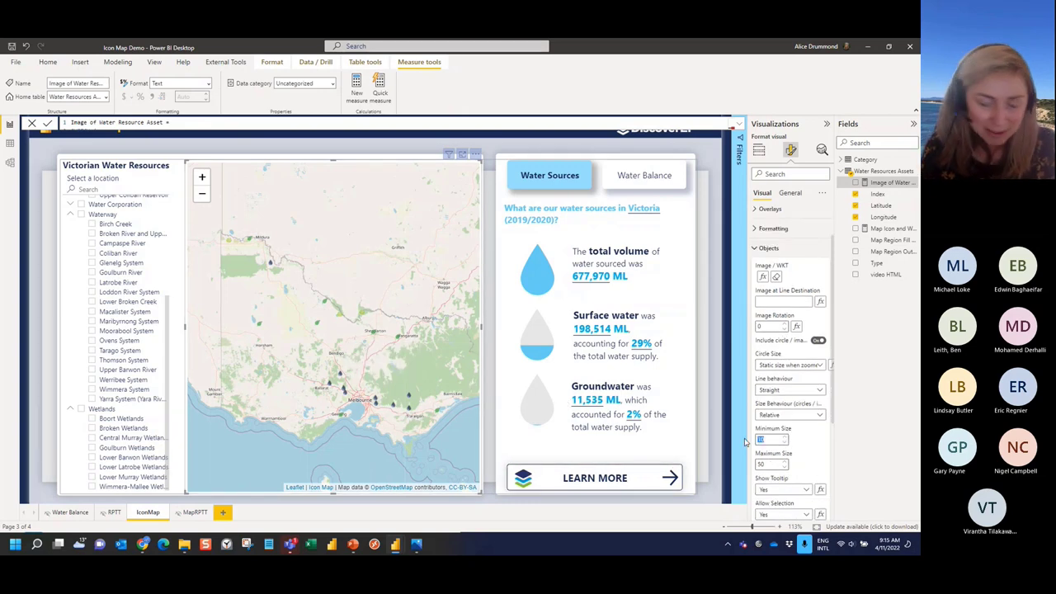
text(20)
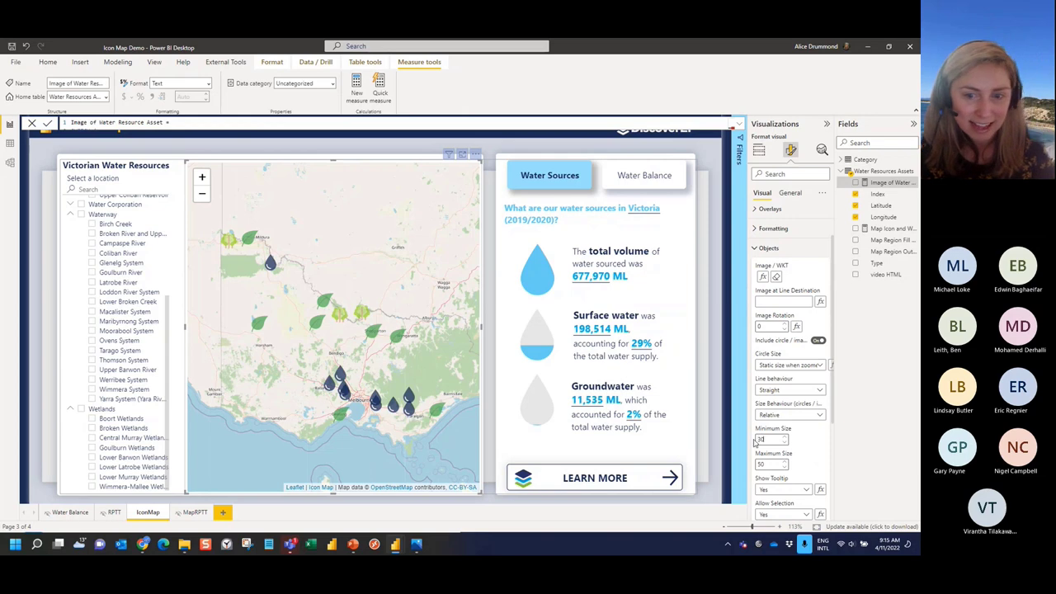
double_click(761, 440)
text(25)
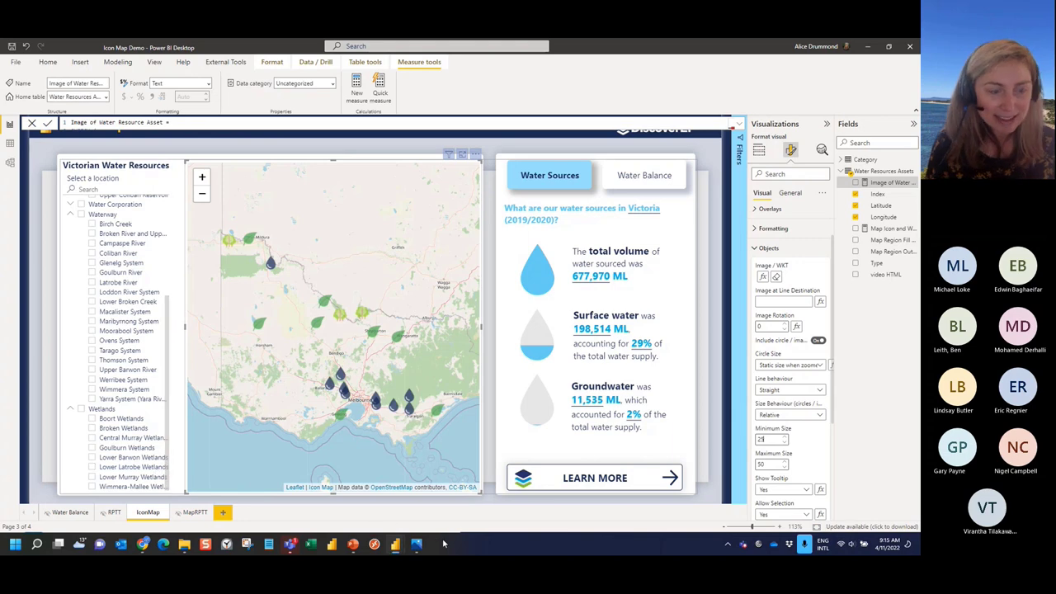
mouse_move(338, 378)
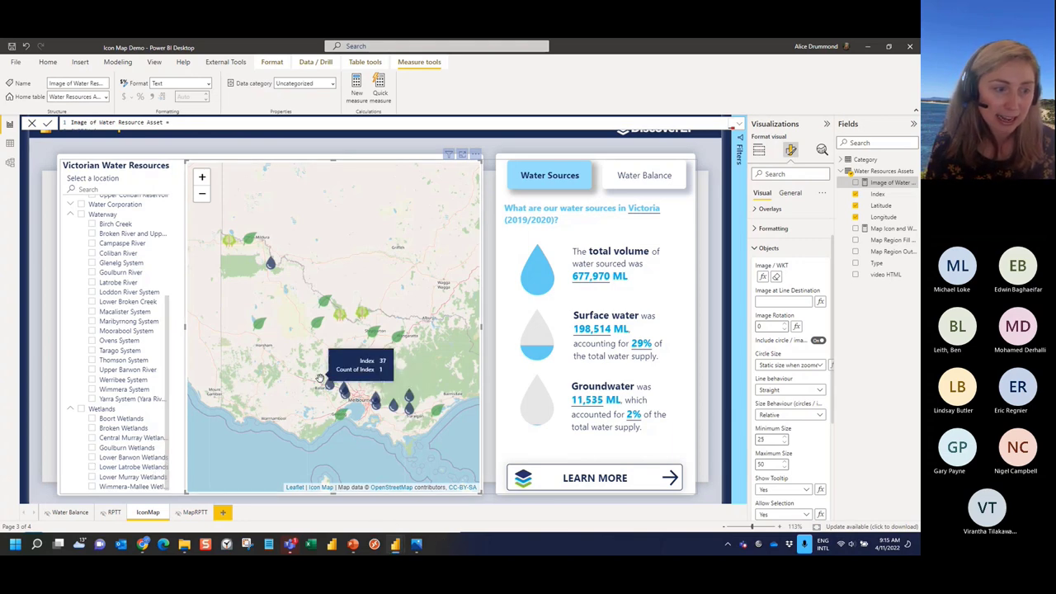
mouse_move(265, 274)
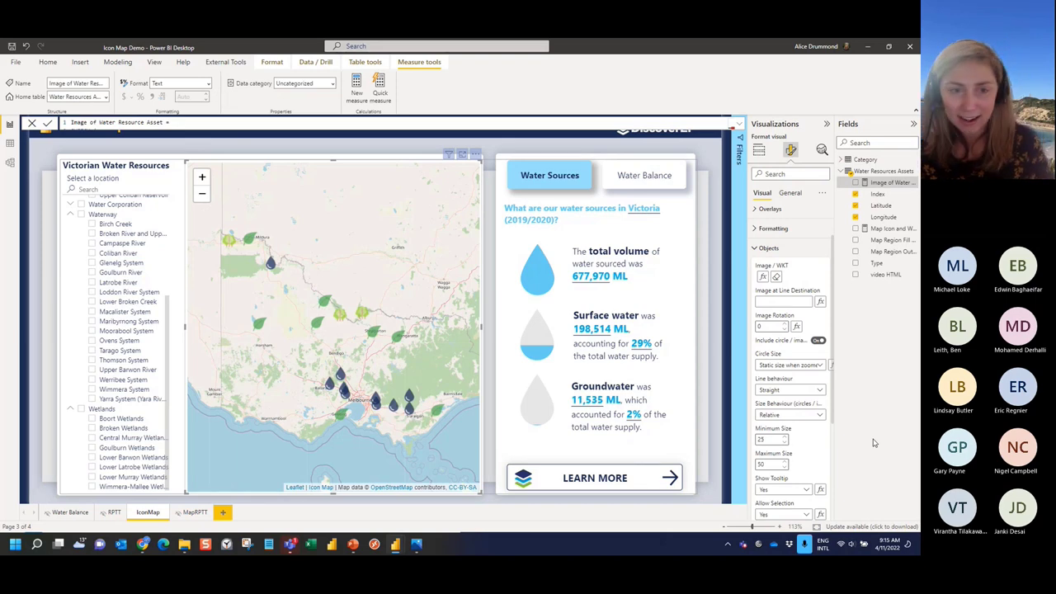
click(820, 250)
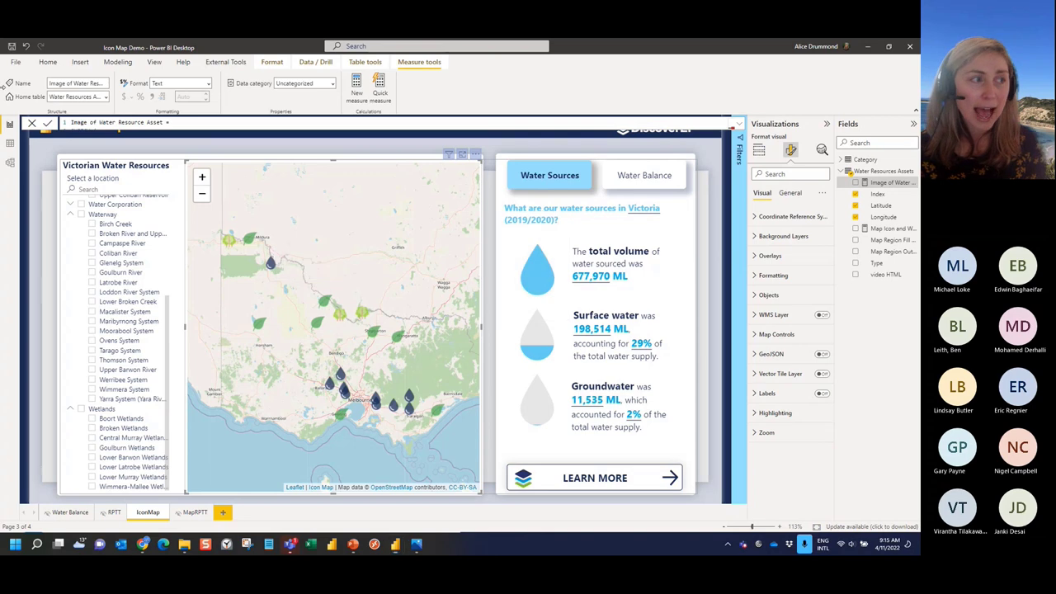
- Examine the WKT polygon column in the Water Resources Assets table and the formula of the Map Icon and WKT measure
click(10, 142)
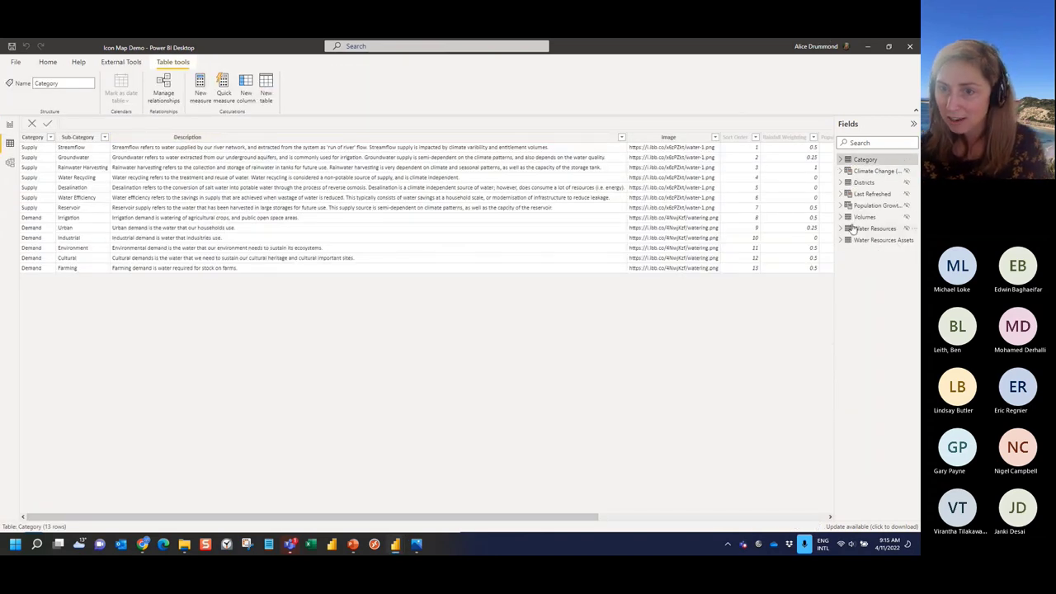
click(877, 241)
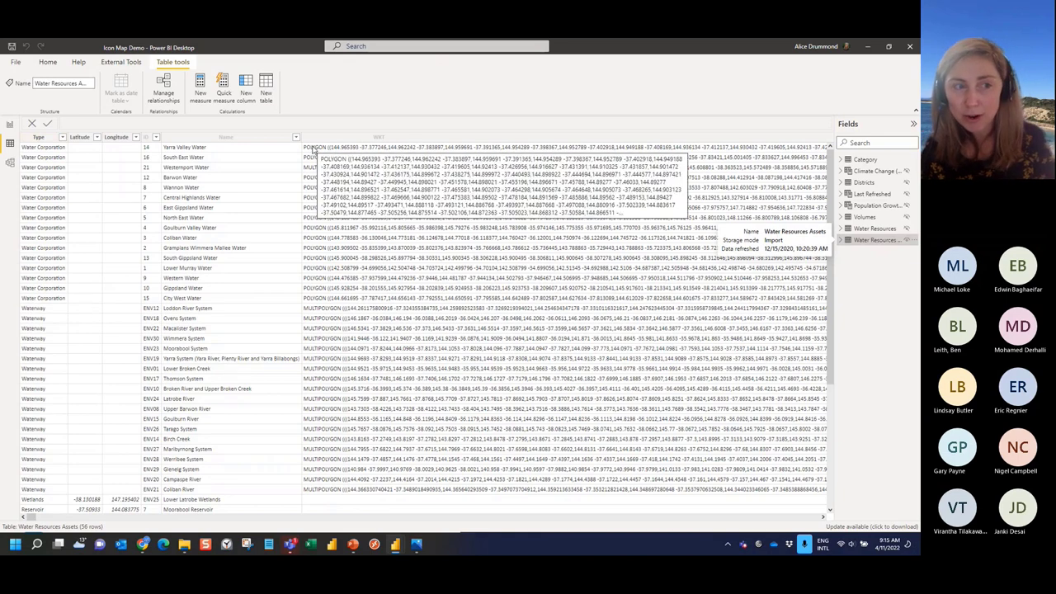
click(380, 139)
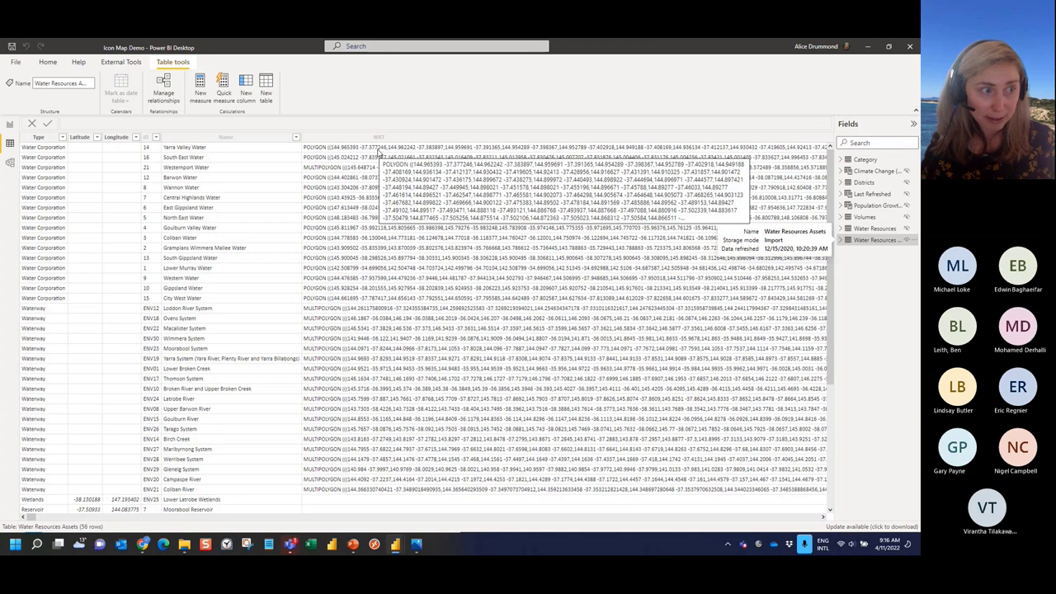
click(7, 128)
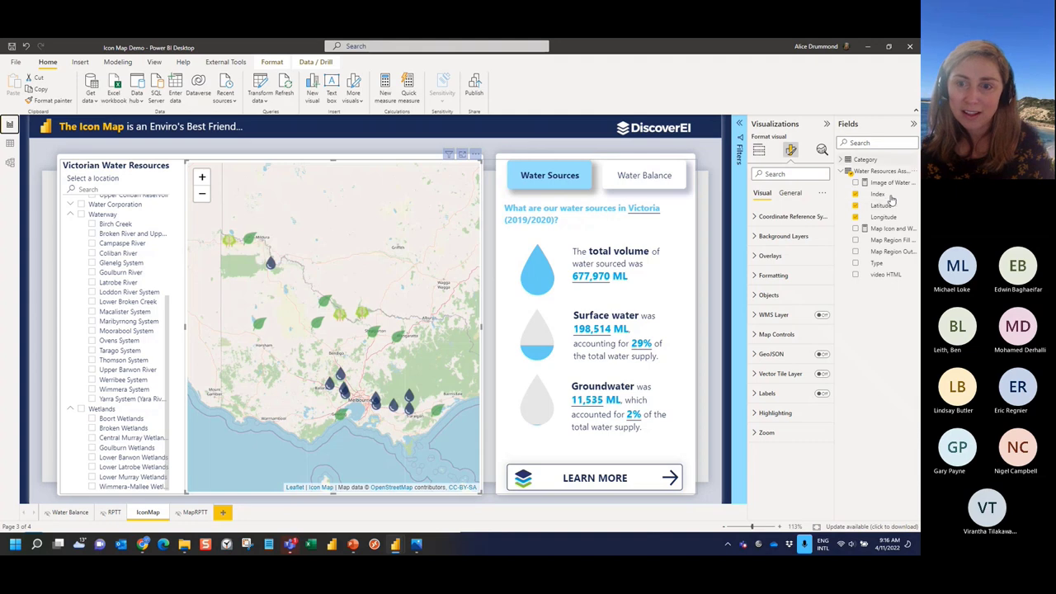
click(889, 229)
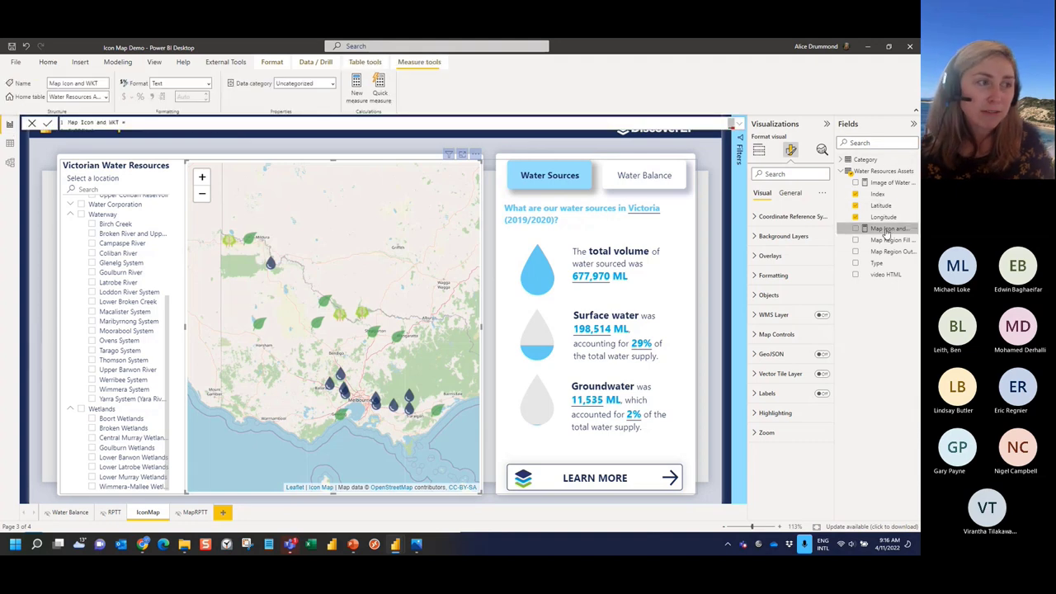
click(739, 124)
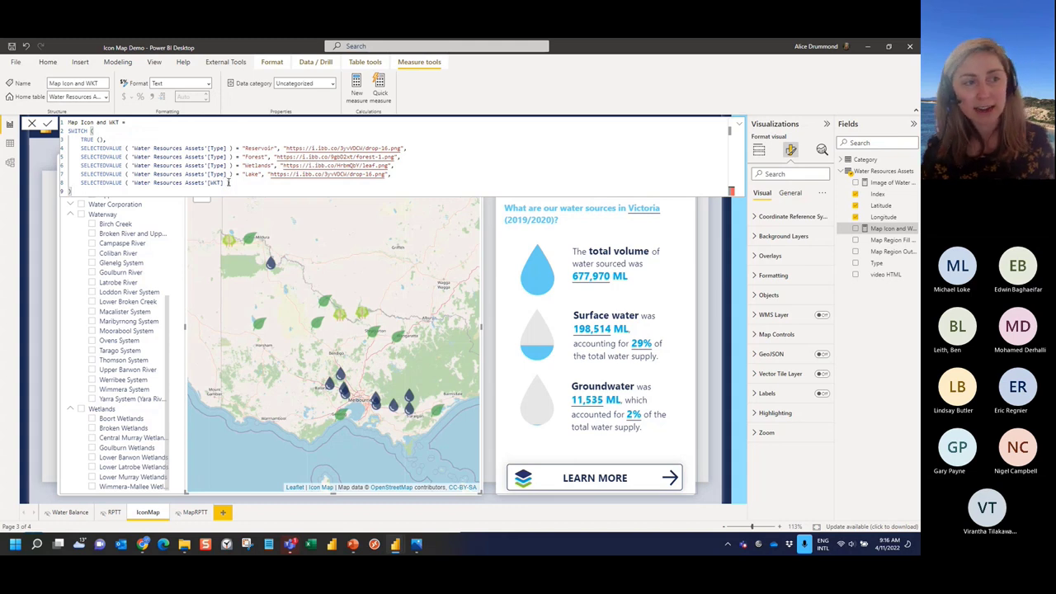
click(737, 124)
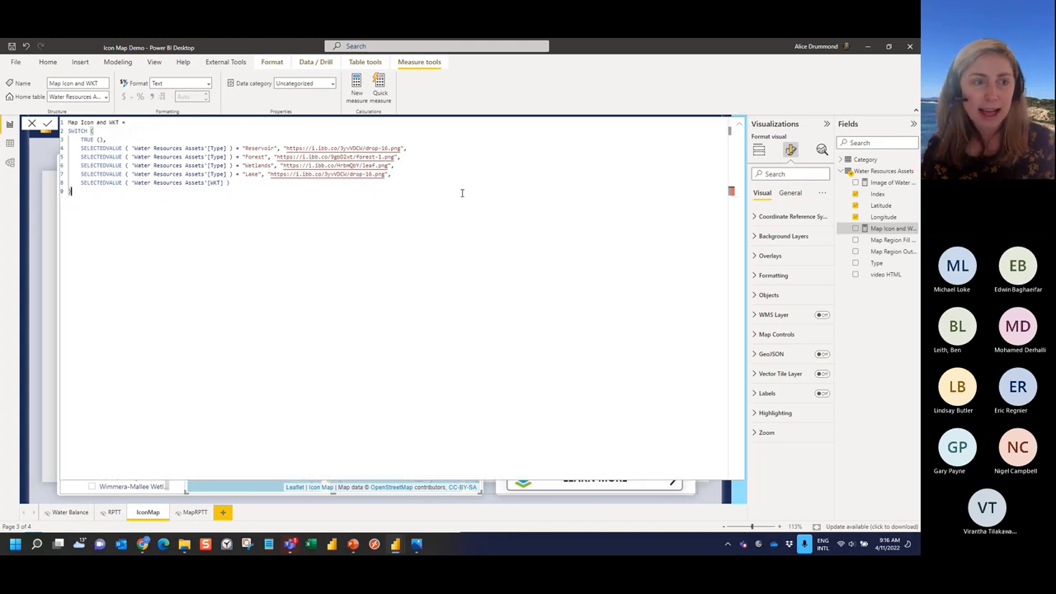
click(737, 124)
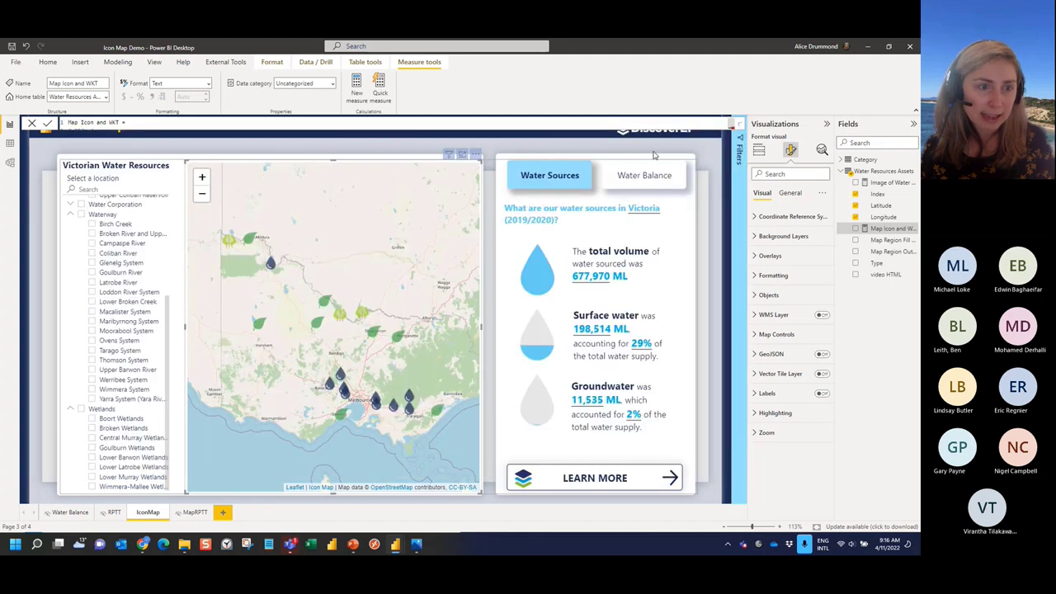
- Switch the Icon Map's Image / WKT setting to the Map Icon and WKT measure
click(772, 275)
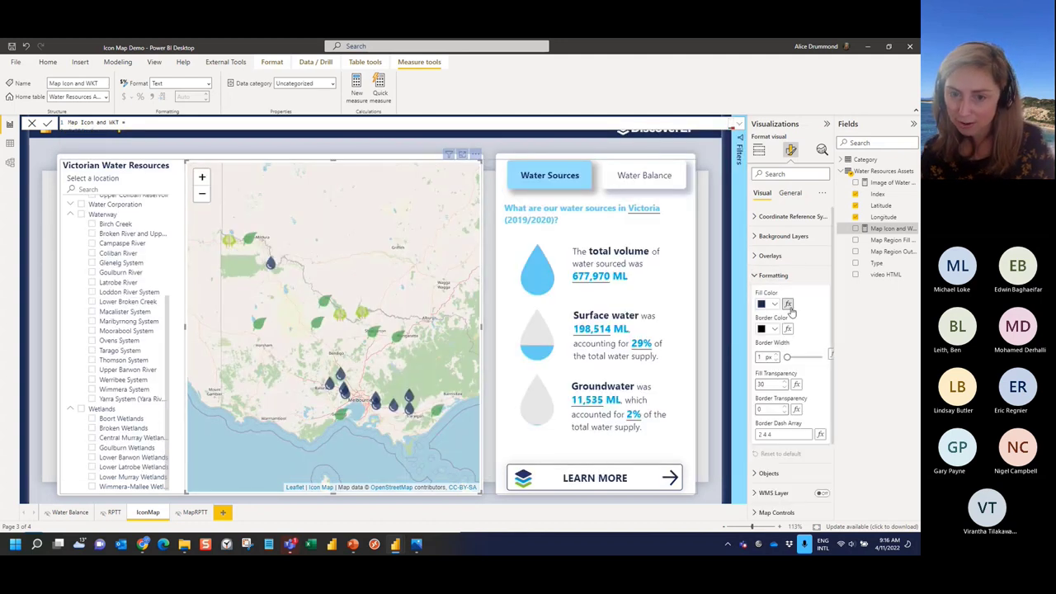
click(773, 276)
click(768, 295)
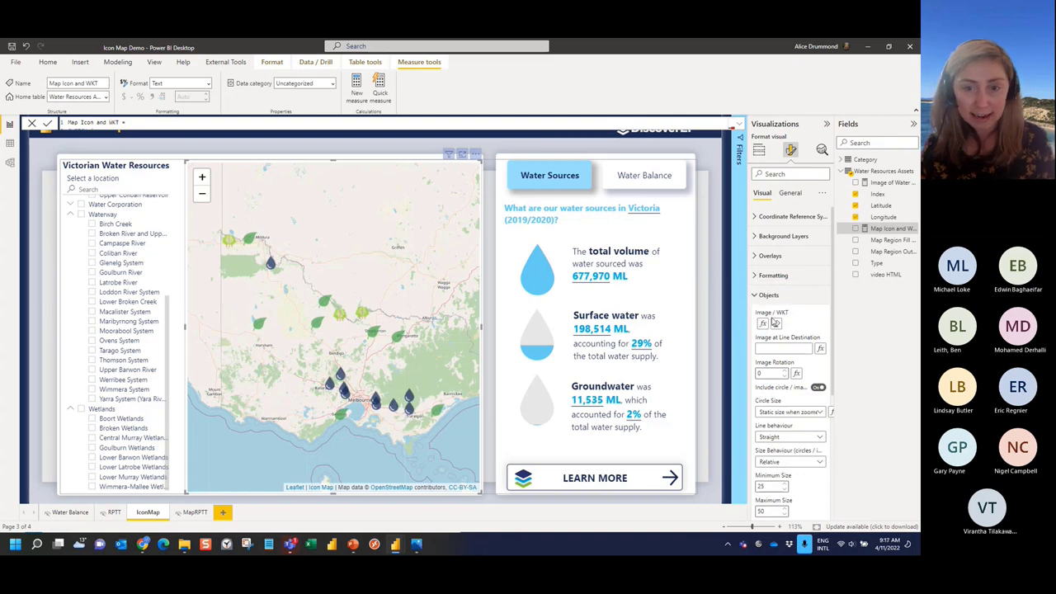
click(765, 325)
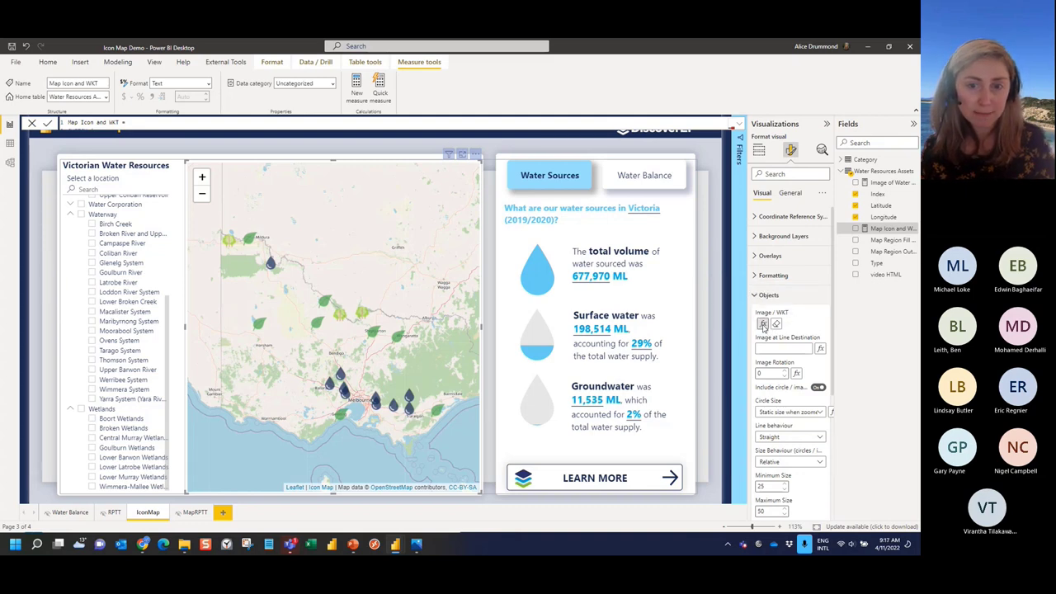
click(284, 220)
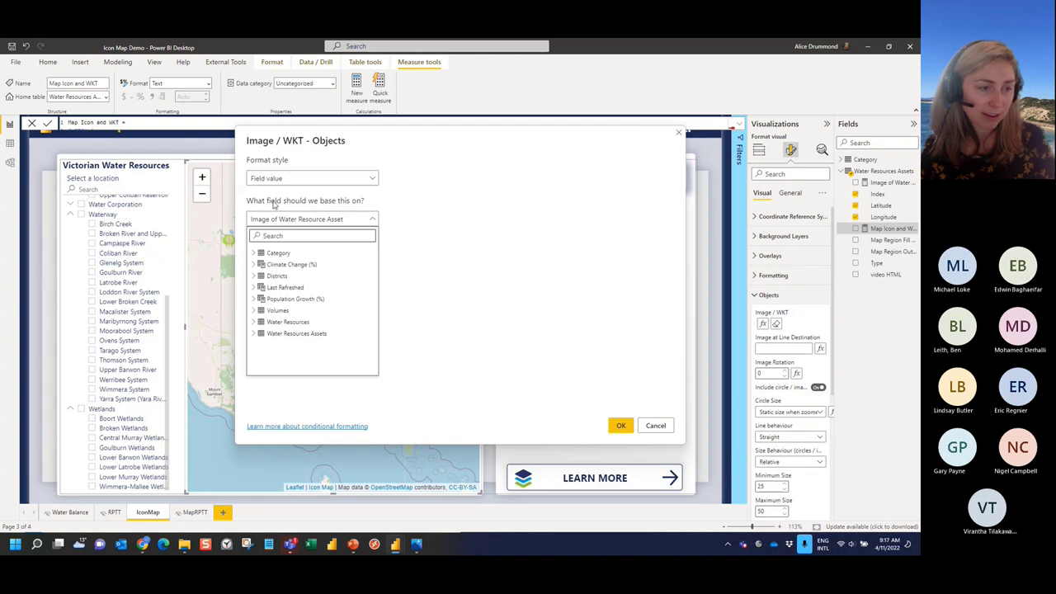
text(Map)
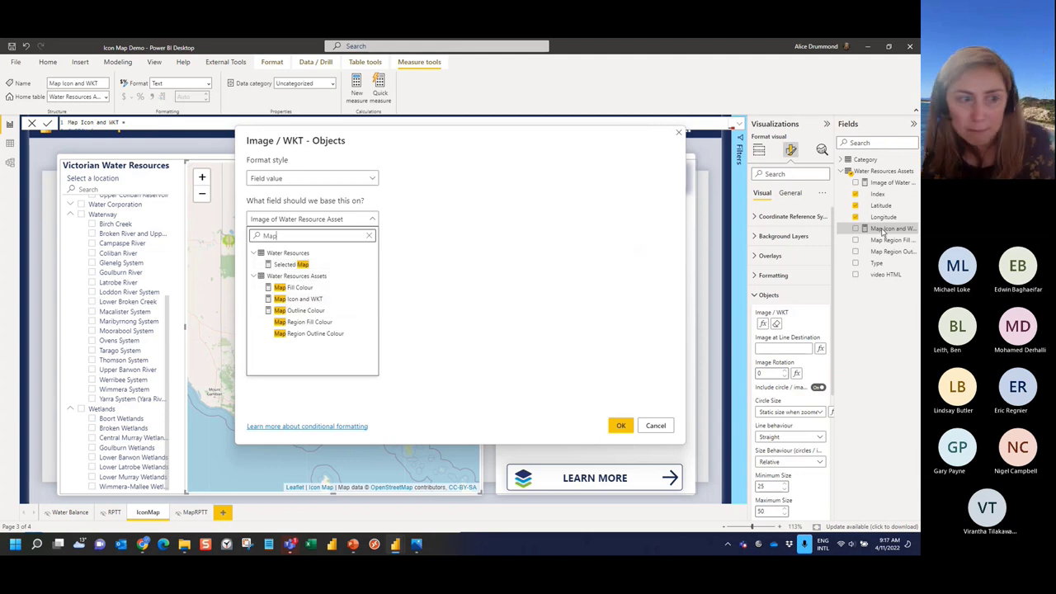
click(307, 298)
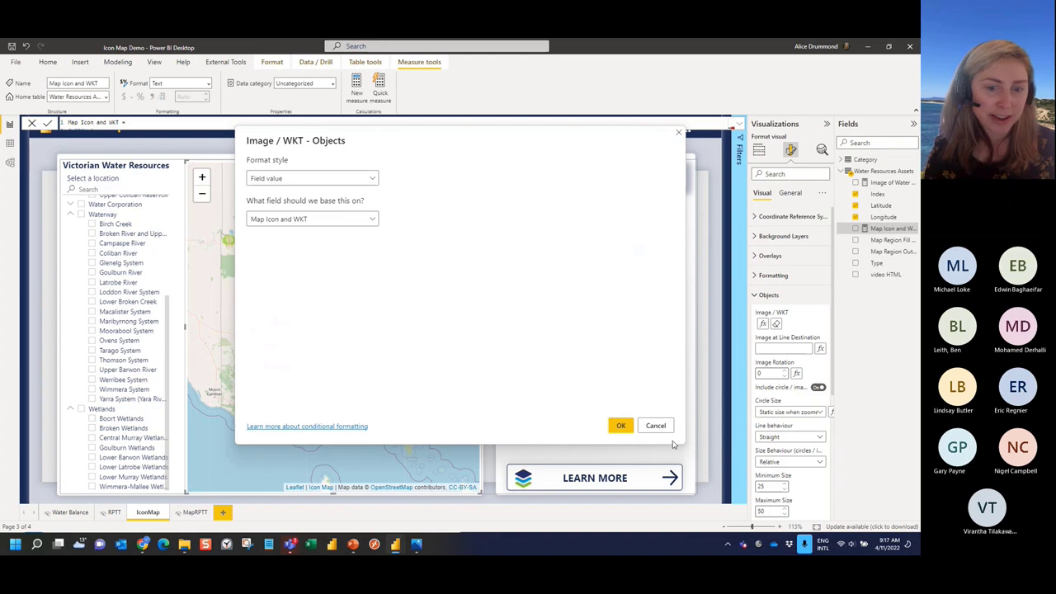
click(621, 424)
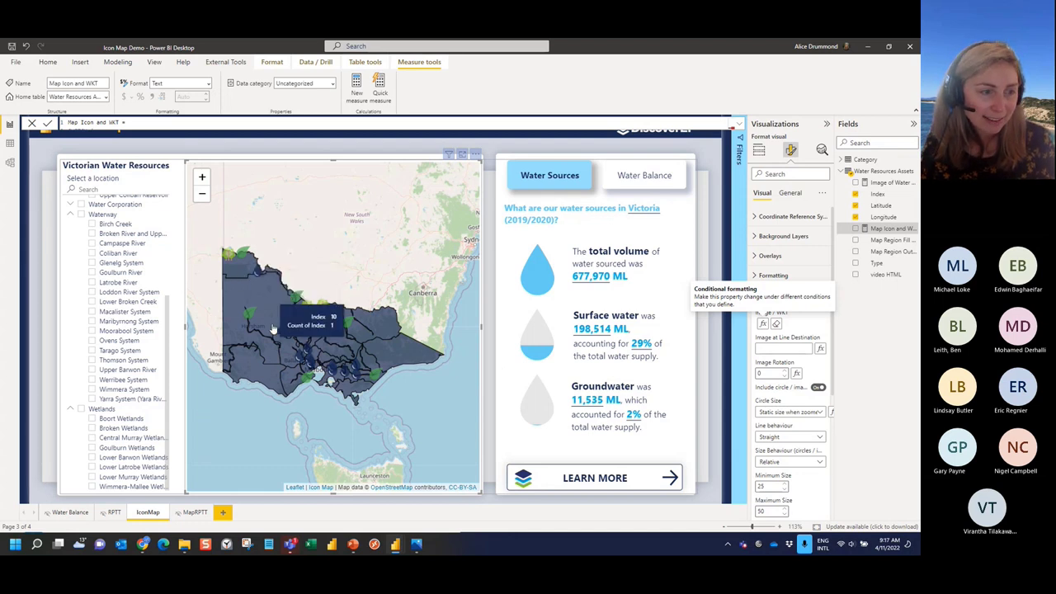
mouse_move(247, 325)
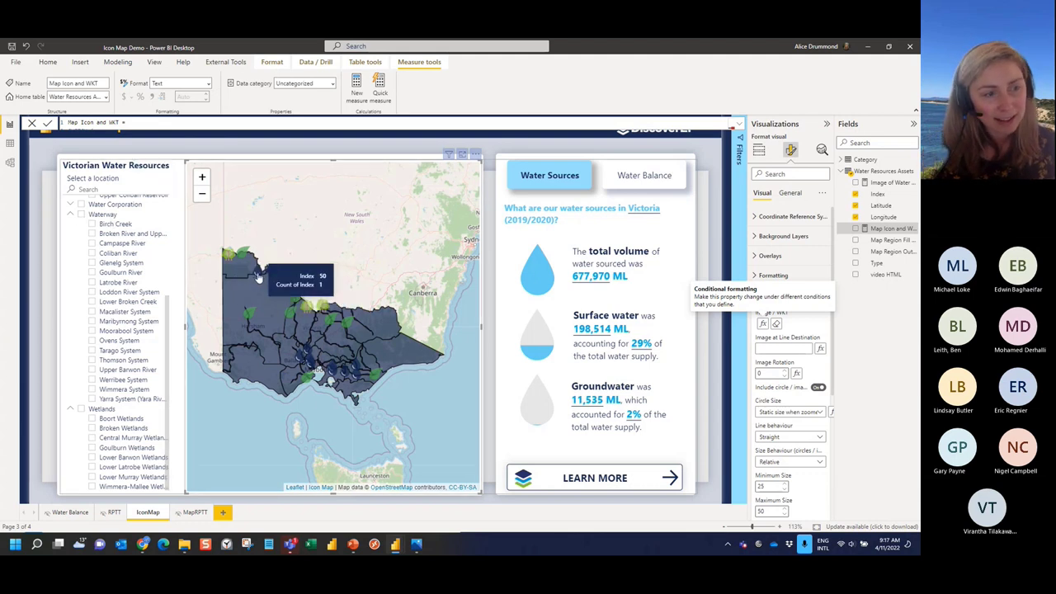
mouse_move(229, 257)
- Base the Icon Map's fill colour on the Map Region Fill Colour column as a field value
scroll(94, 281, up, 5)
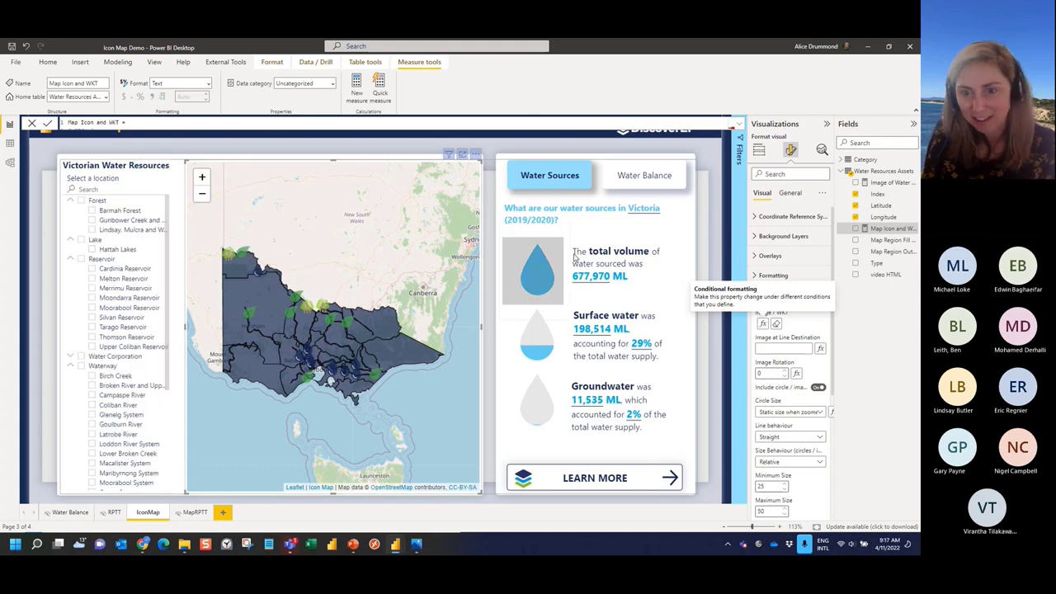
scroll(804, 338, down, 1)
scroll(800, 330, up, 1)
click(782, 296)
click(776, 276)
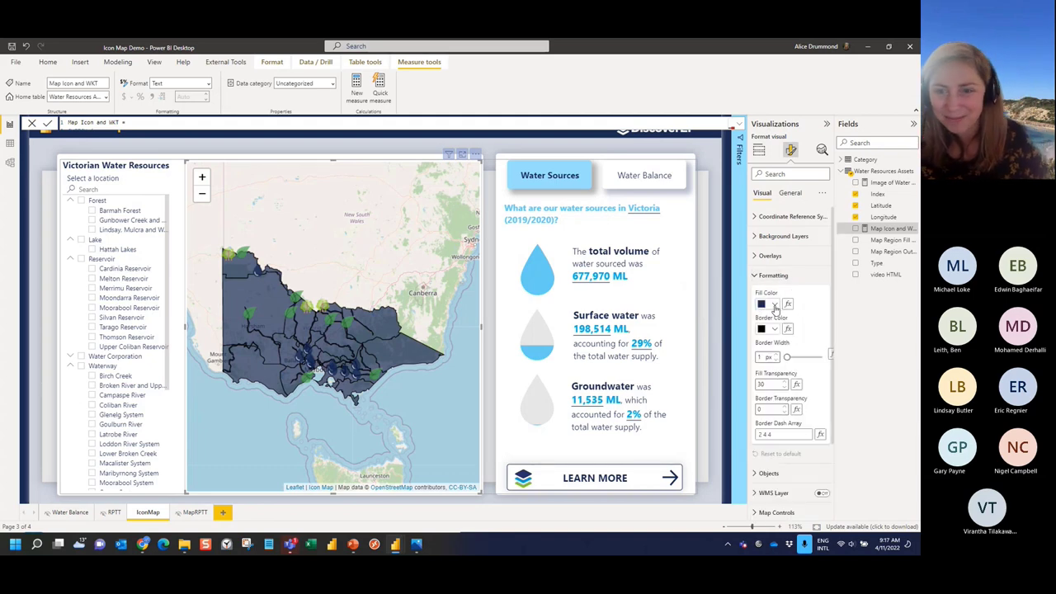
click(788, 304)
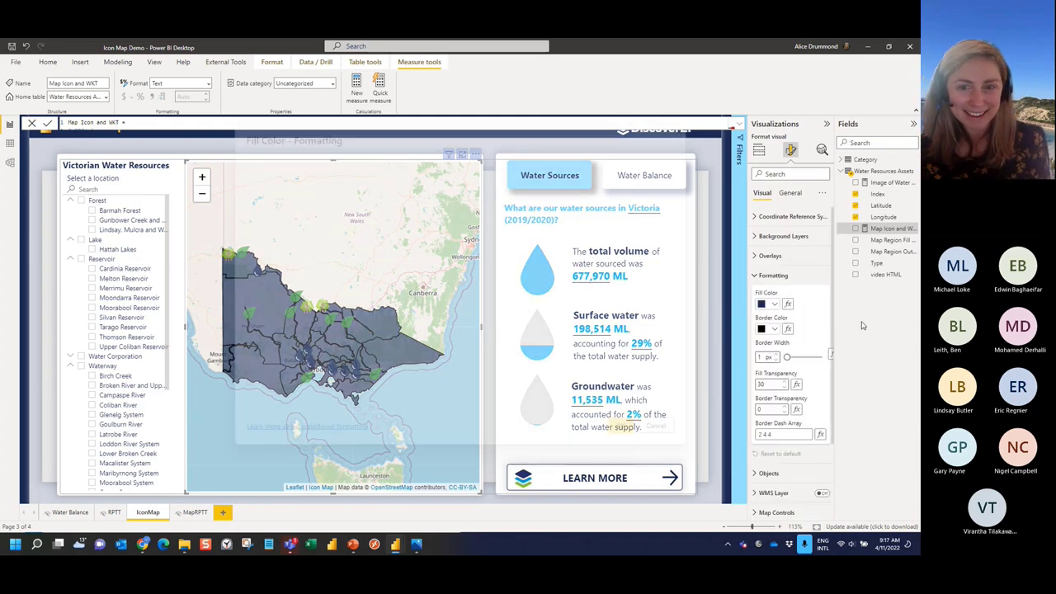
click(371, 178)
click(268, 223)
click(273, 223)
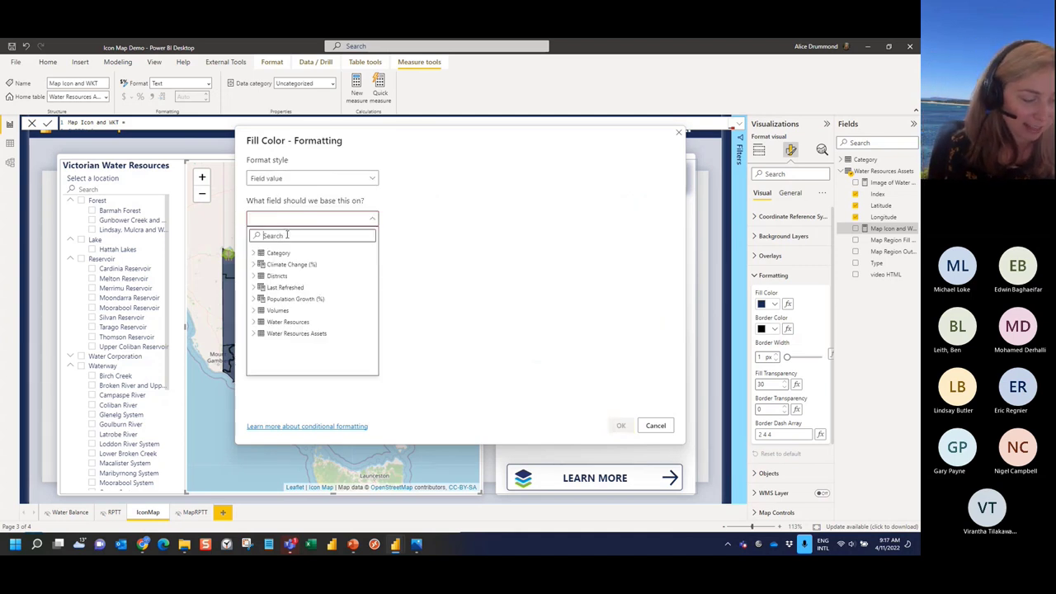
text(fill)
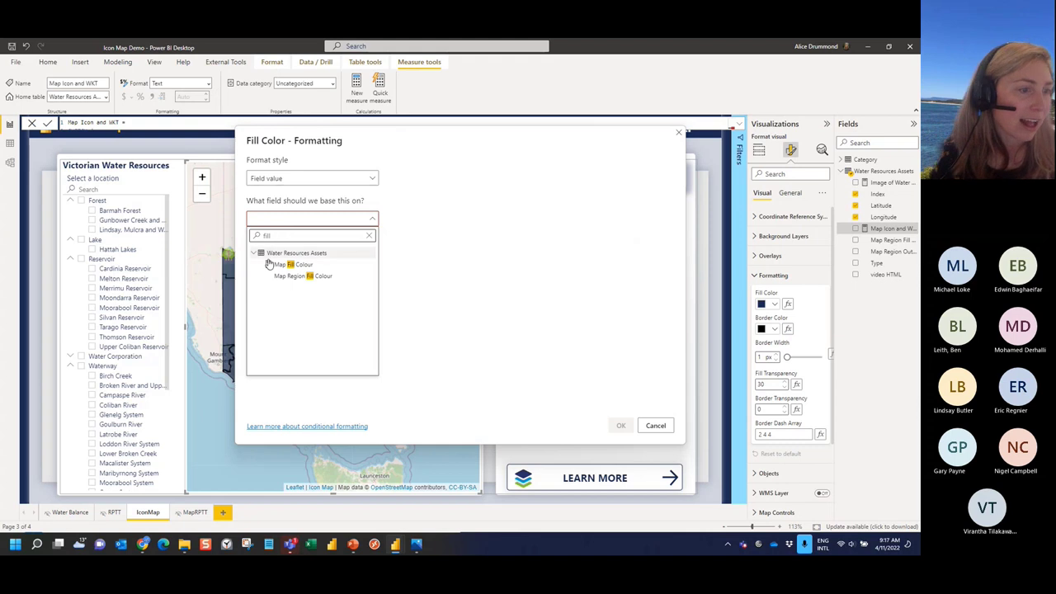
click(318, 276)
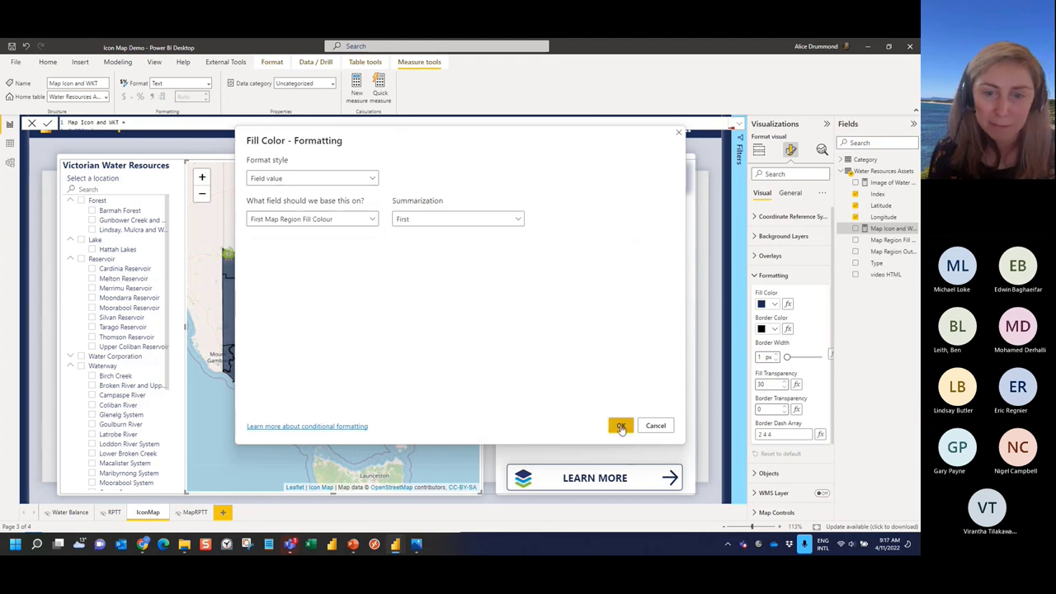
click(620, 425)
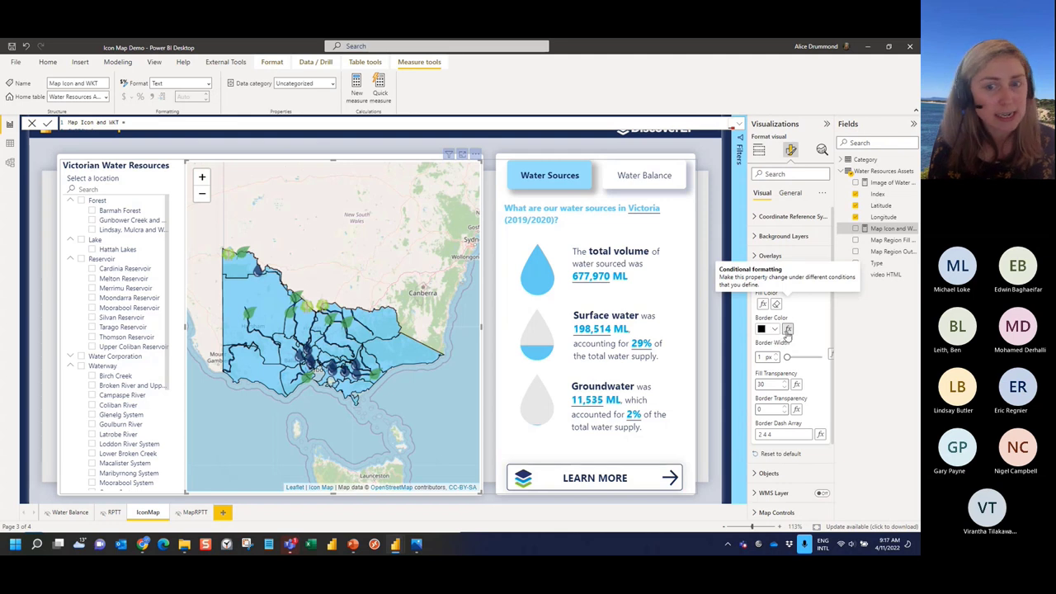
- Base the Icon Map's border colour on the Map Region Outline Colour column as a field value
click(788, 329)
click(282, 179)
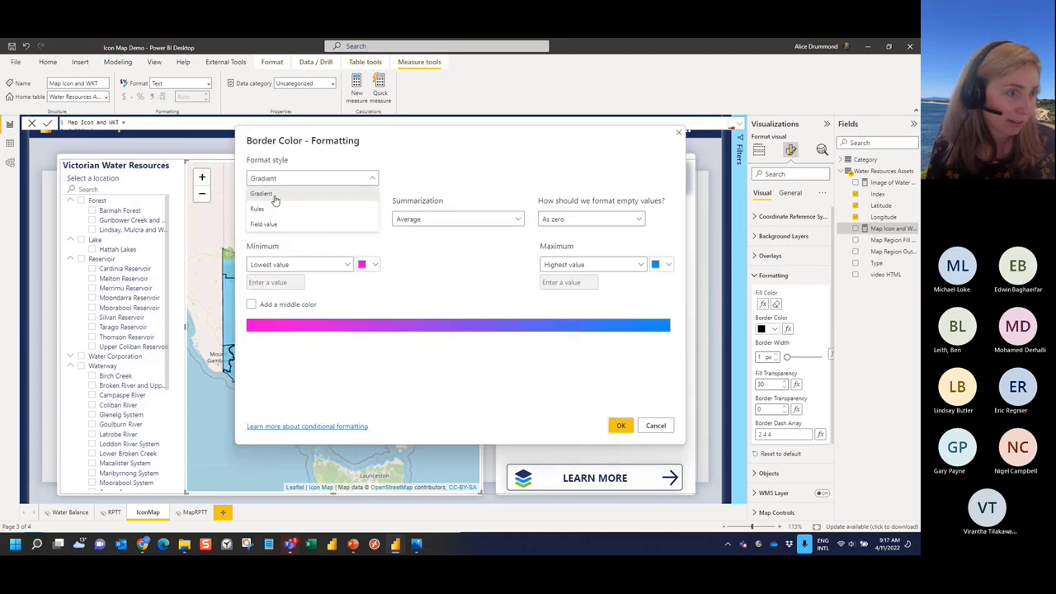
click(274, 202)
click(275, 219)
text(b)
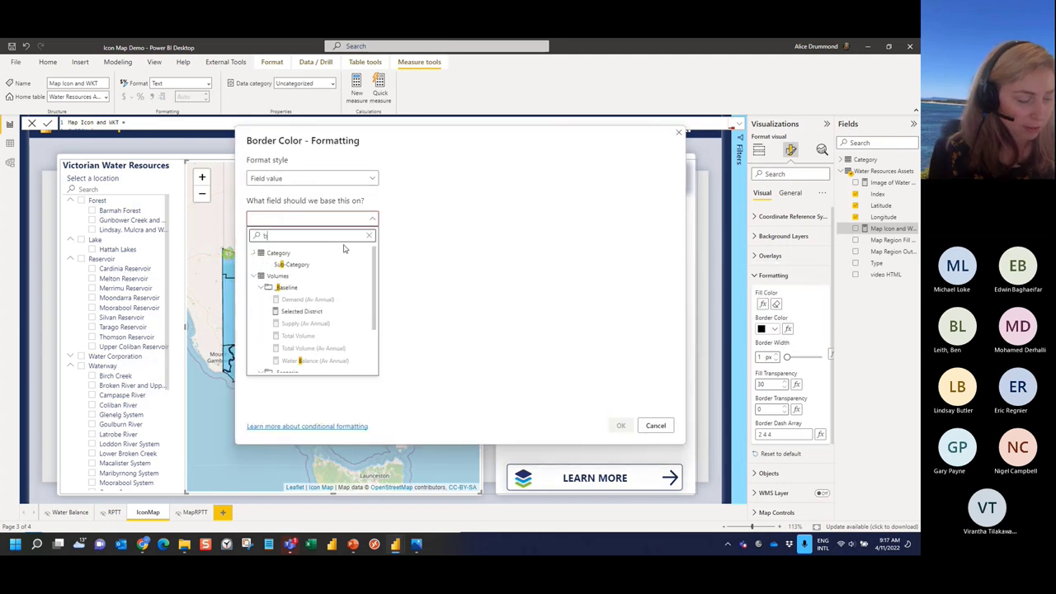
key(BackSpace)
text(c)
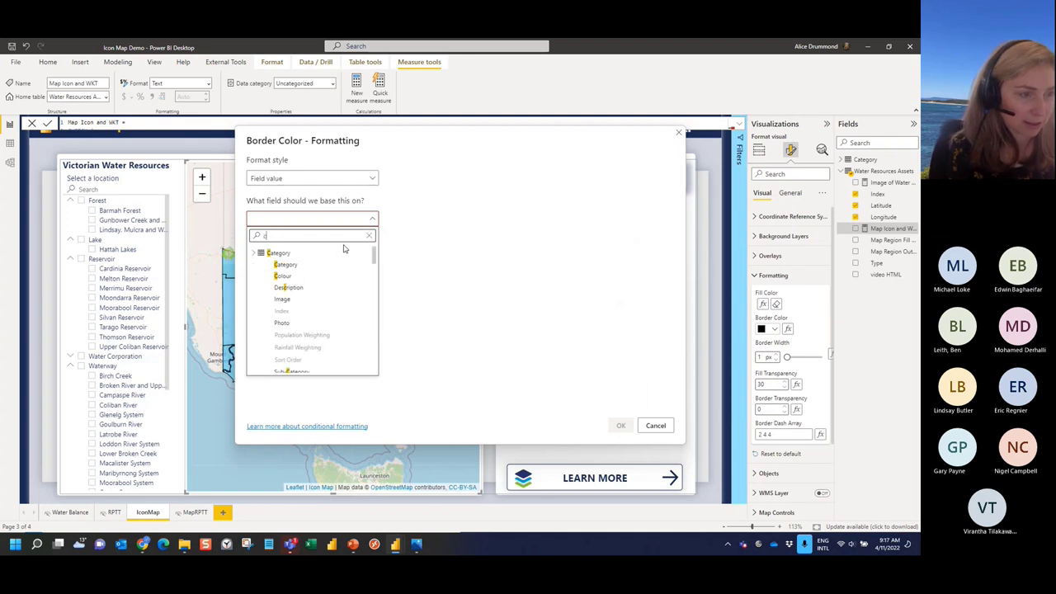
text(olour)
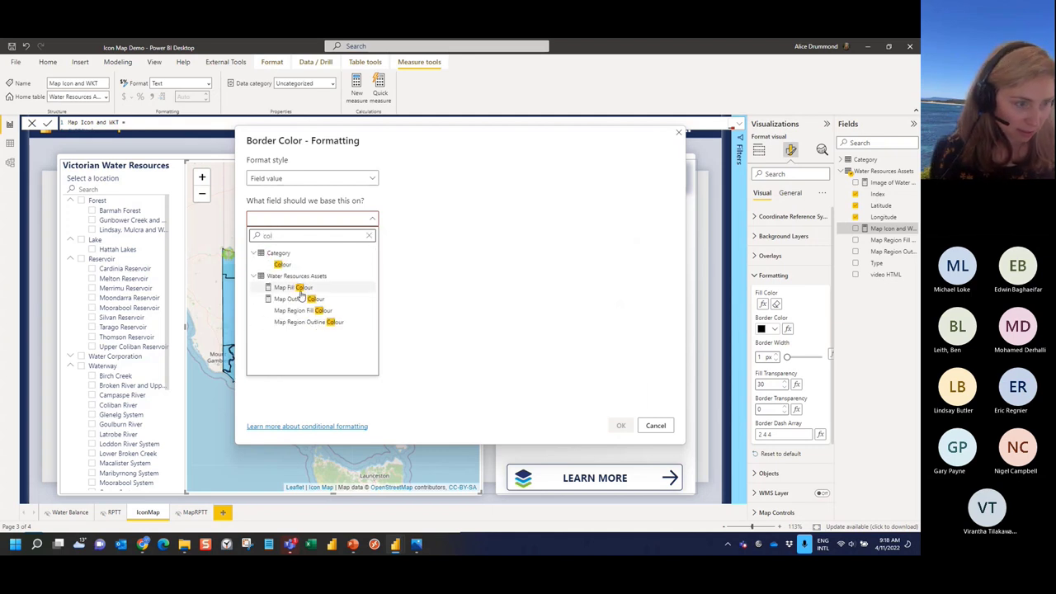
click(289, 302)
click(361, 223)
click(314, 320)
click(620, 425)
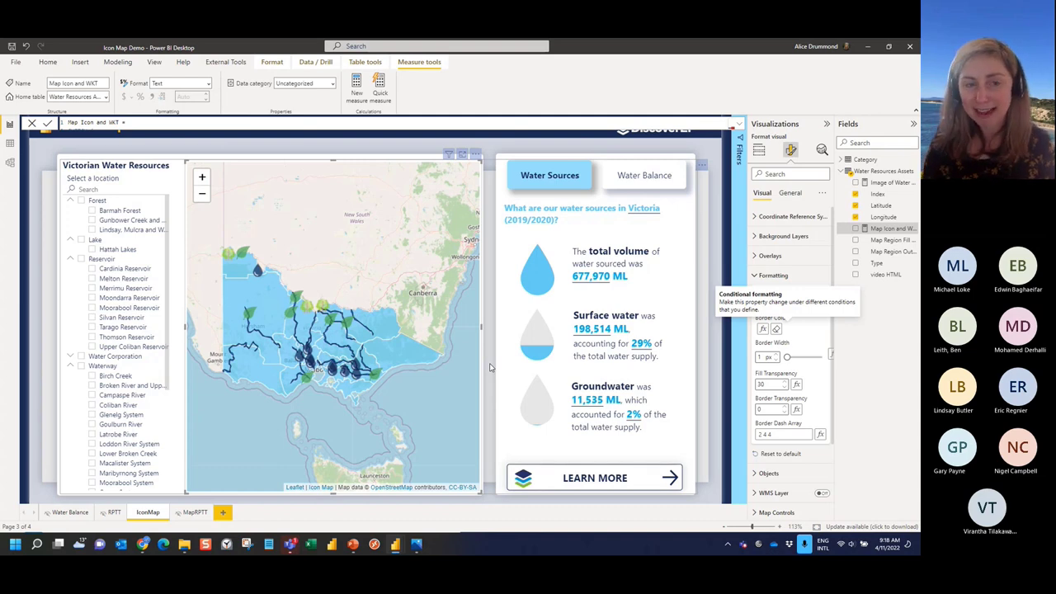
- Collapse the Icon Map's formatting options and switch back to the Design Tips slide in the presentation
click(775, 275)
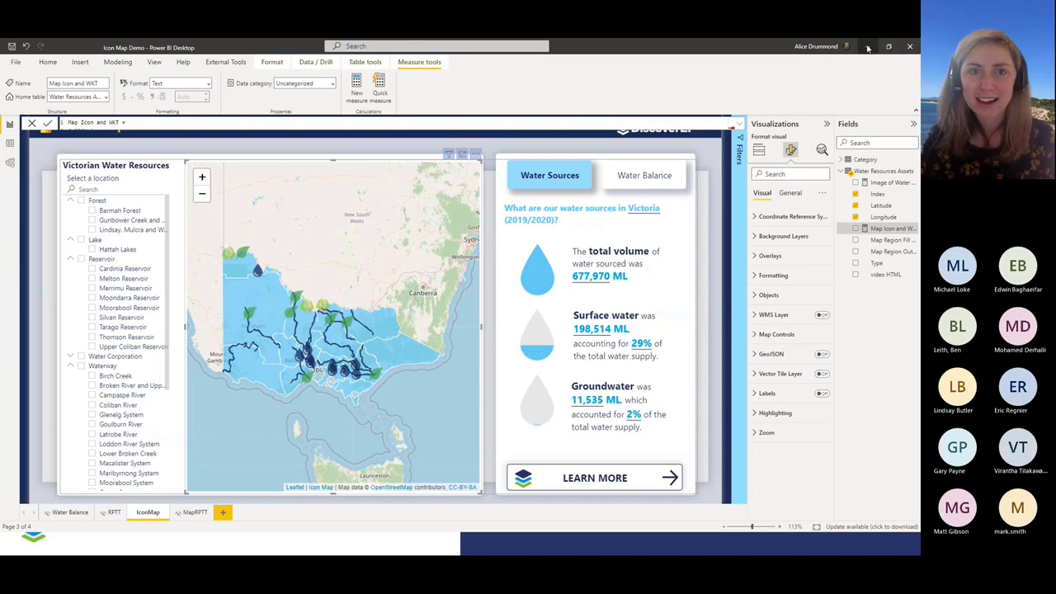
click(867, 47)
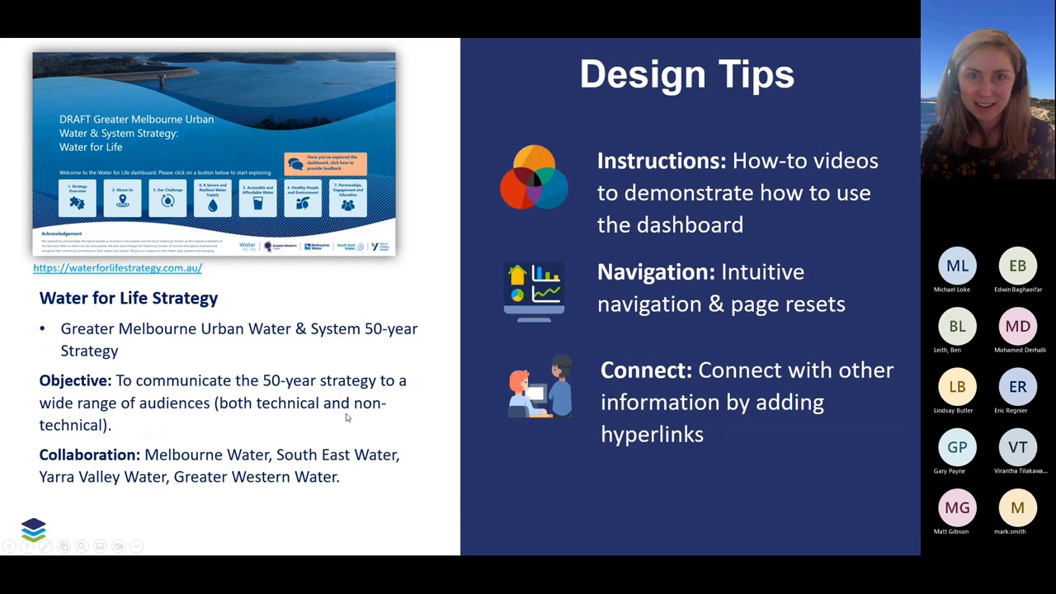
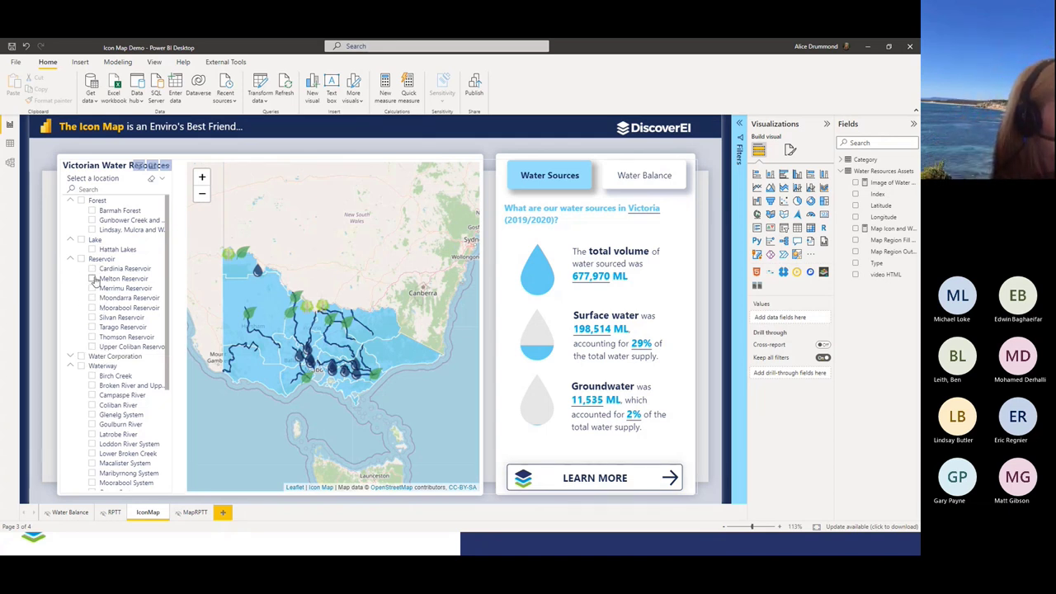
- Filter the IconMap page to Melton Reservoir and follow its Learn More link from the map
click(92, 279)
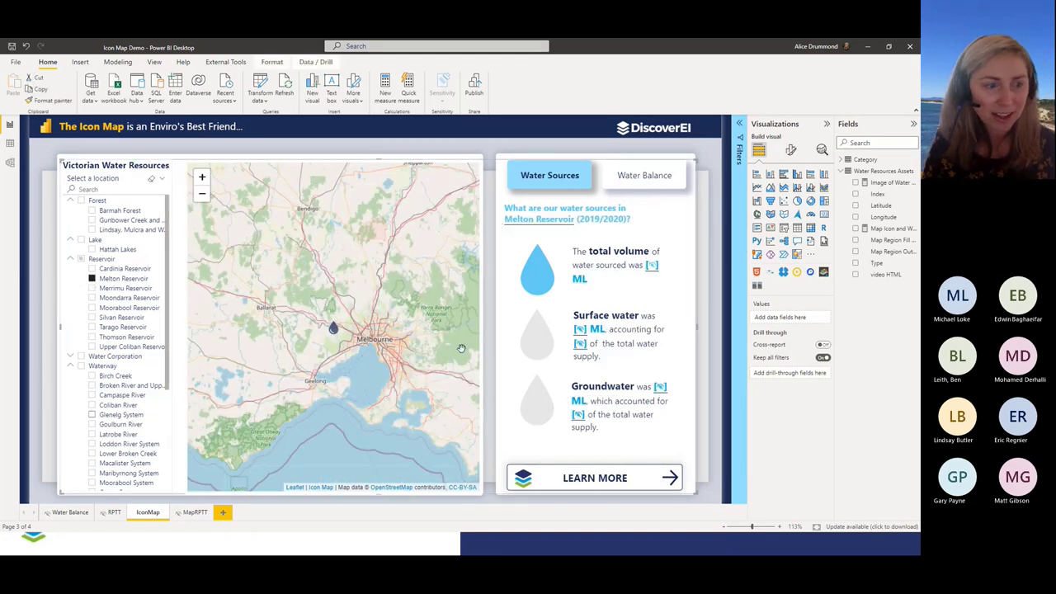
click(333, 332)
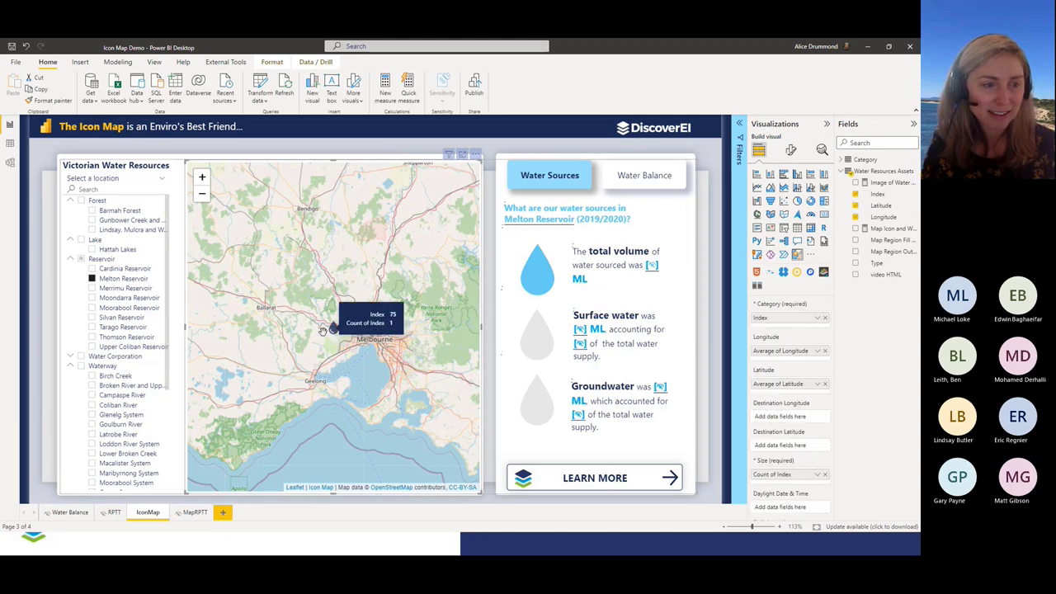
ctrl+click(608, 480)
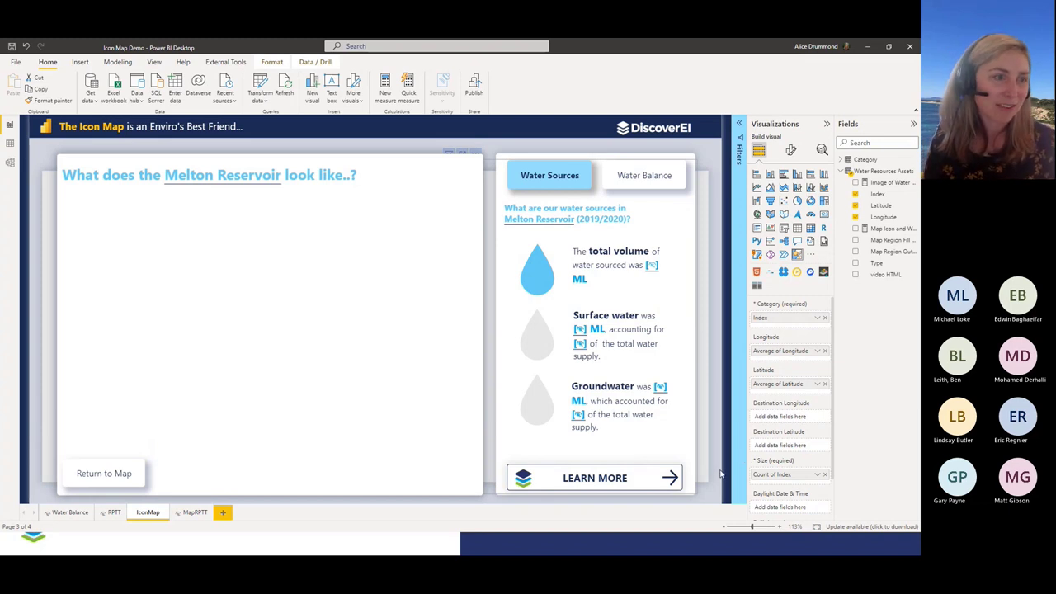
- Show the Selection pane and add an HTML Content visual filling the blank area below the Melton Reservoir heading
click(154, 62)
click(418, 84)
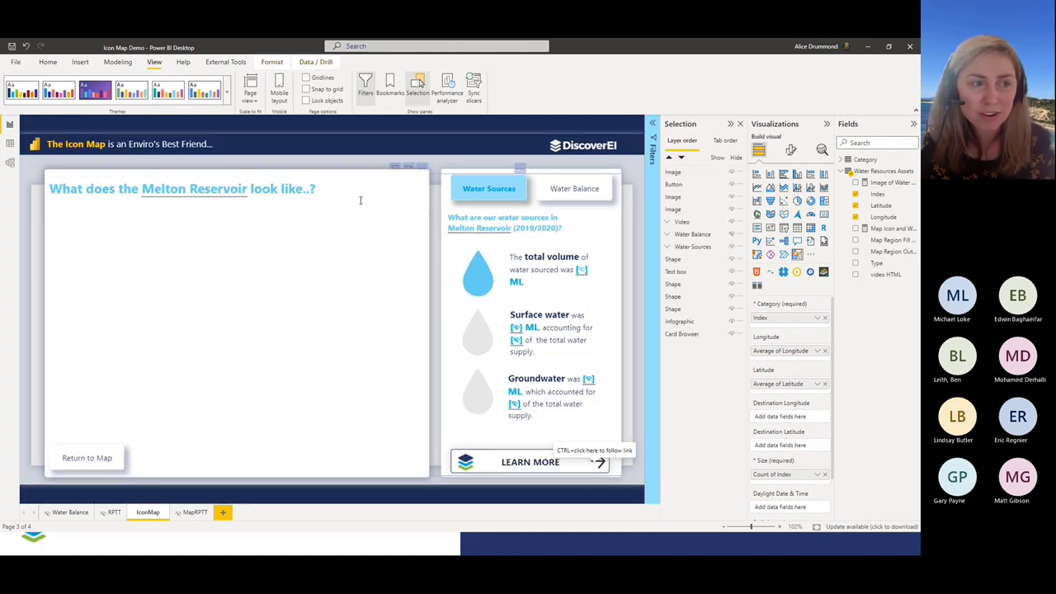
click(757, 272)
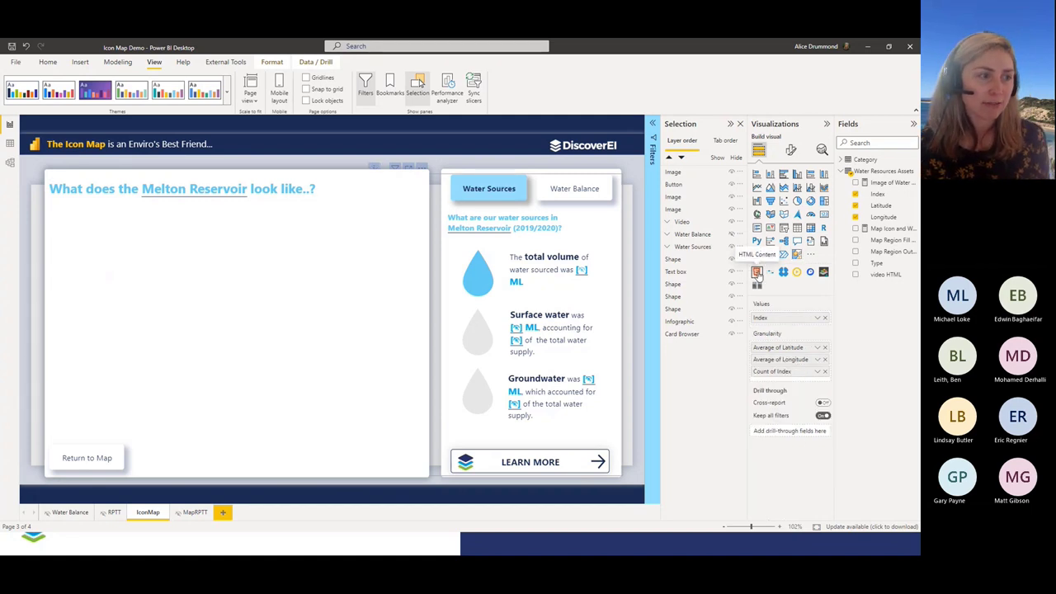
click(433, 170)
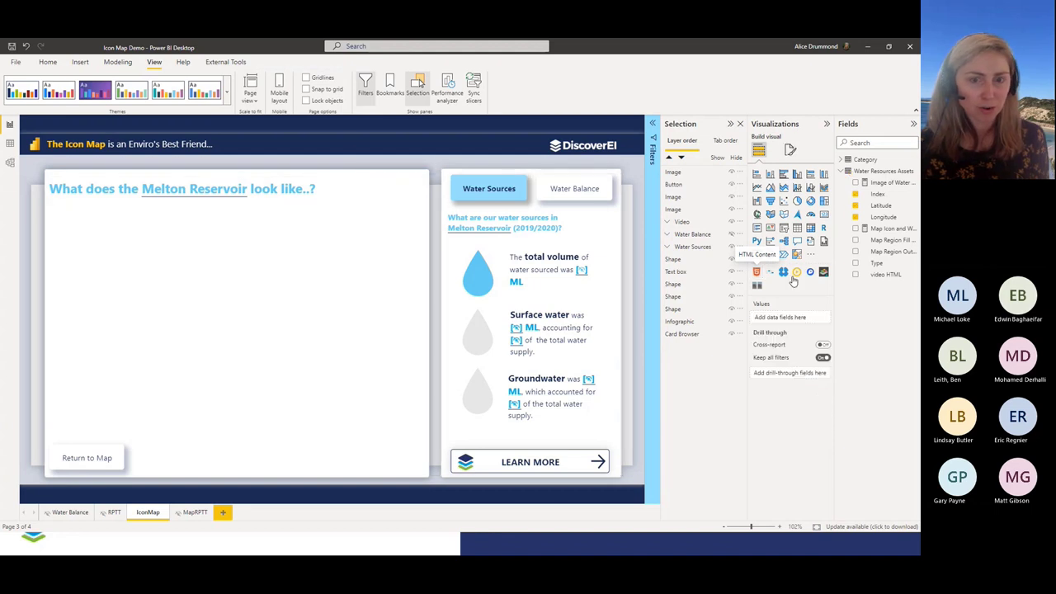
click(756, 272)
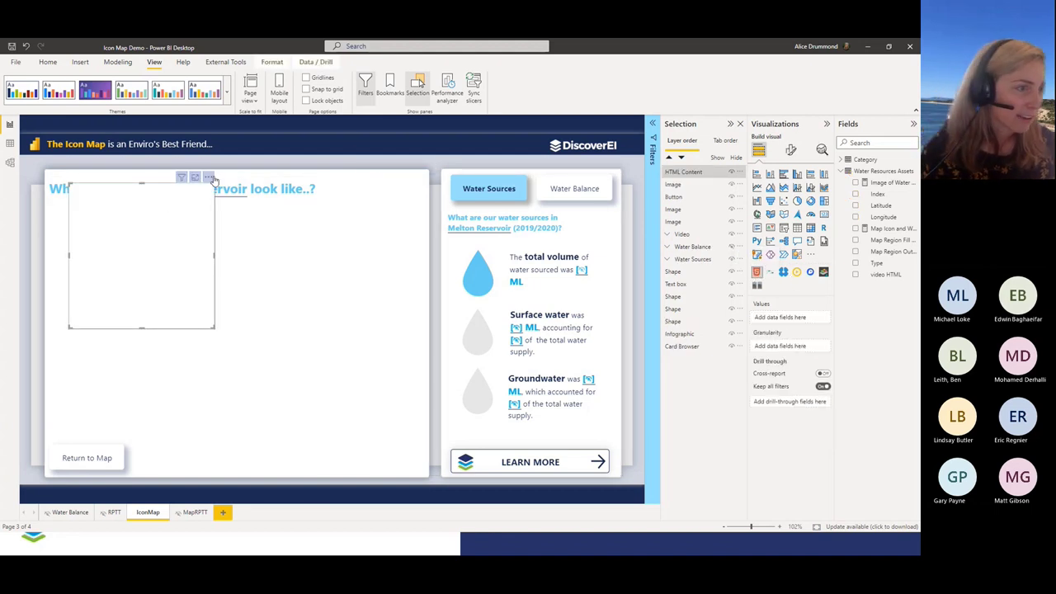
drag(209, 183, 186, 209)
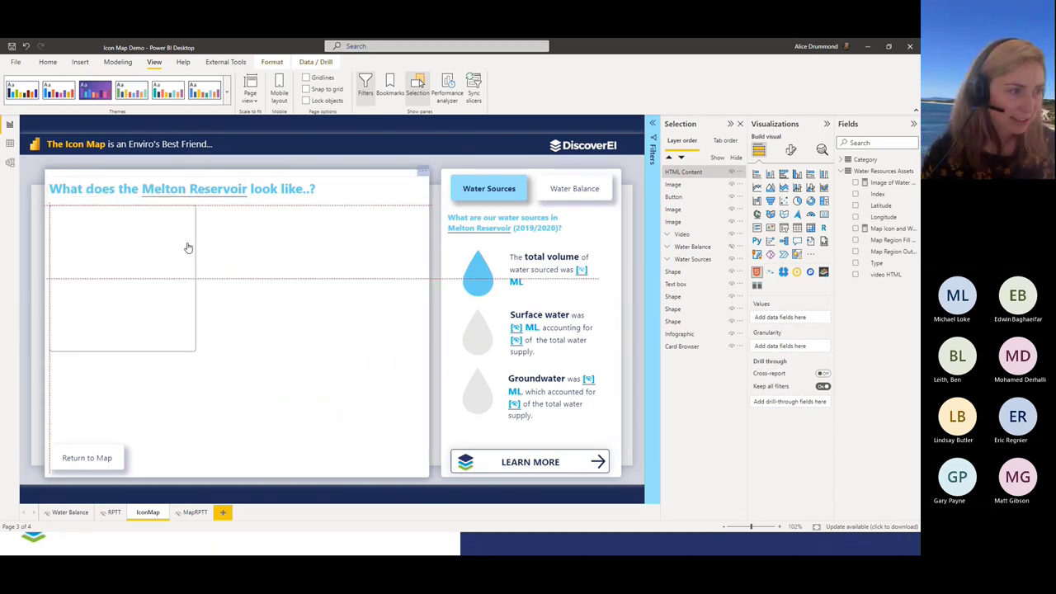
drag(193, 353, 423, 438)
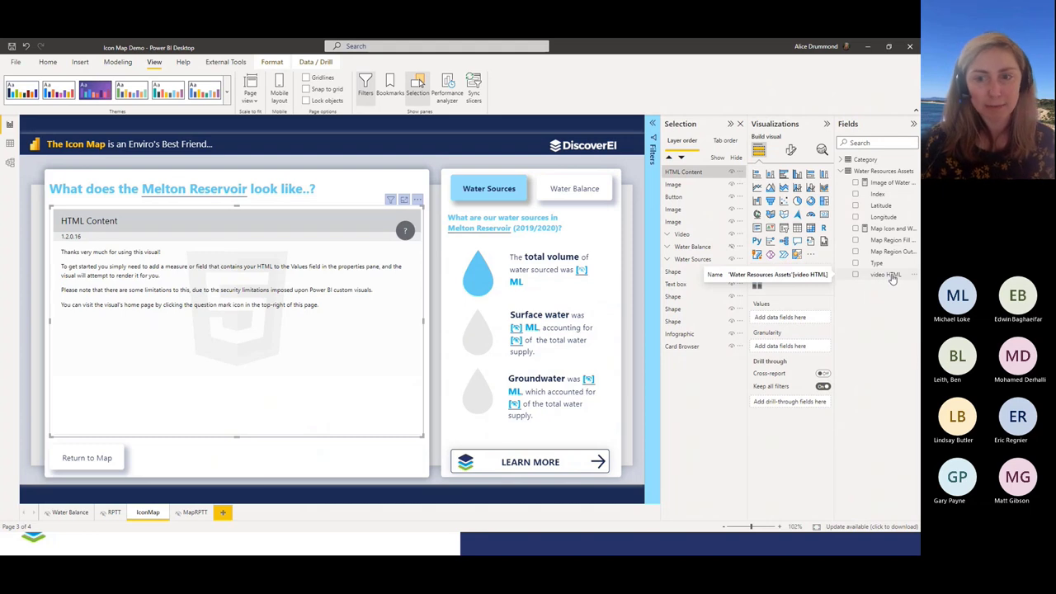
- Use the video HTML field as the HTML Content visual's value and play the video
drag(887, 277, 798, 321)
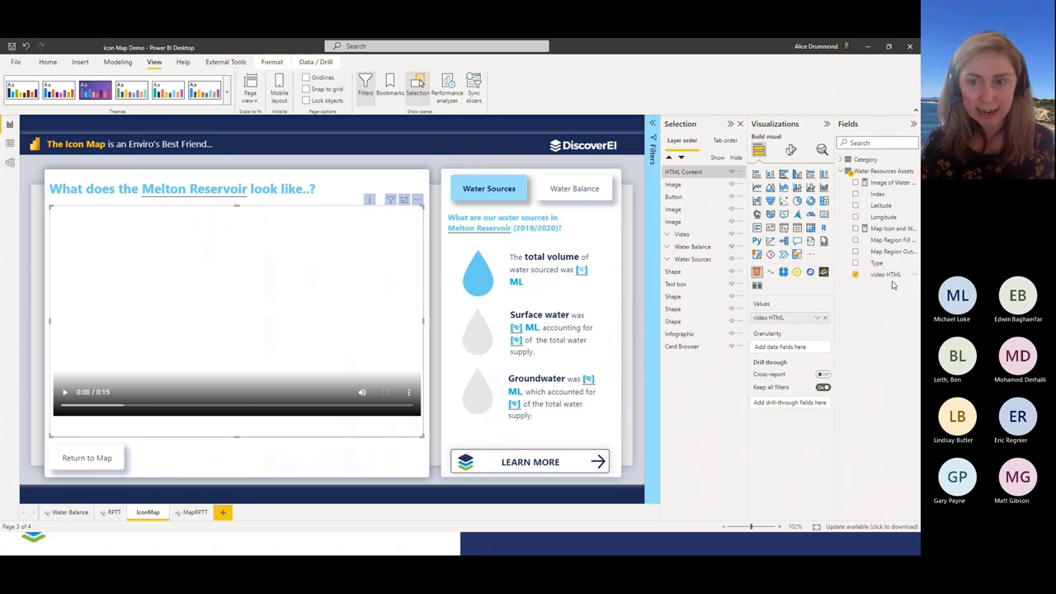
click(65, 391)
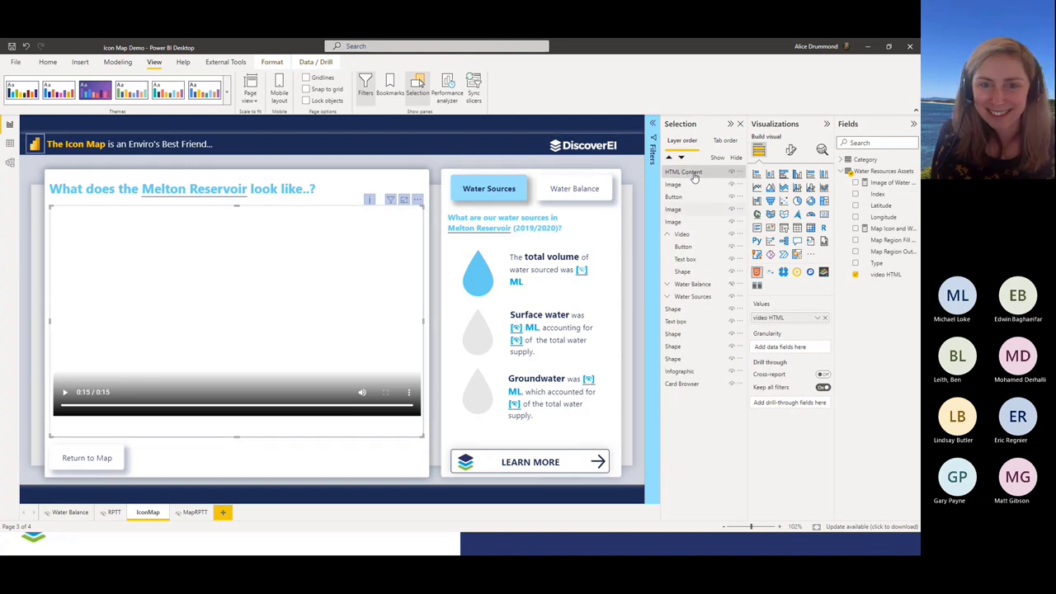
- Move the HTML Content visual into the Video group and return to the map view
drag(687, 172, 698, 236)
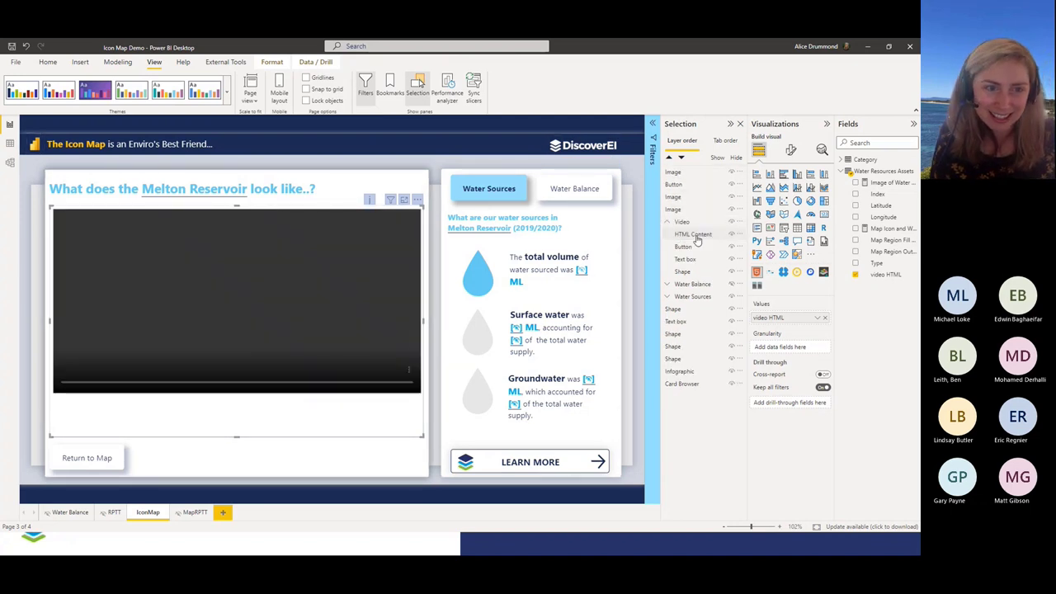
click(95, 460)
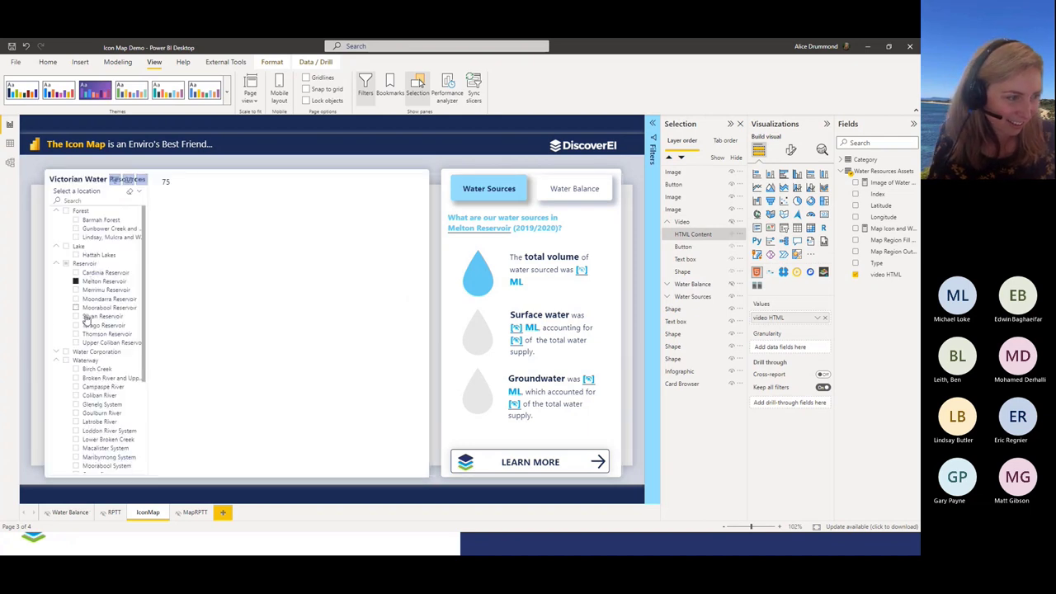
- Clear Melton Reservoir in the location slicer and filter the page to Thomson Reservoir instead
click(88, 286)
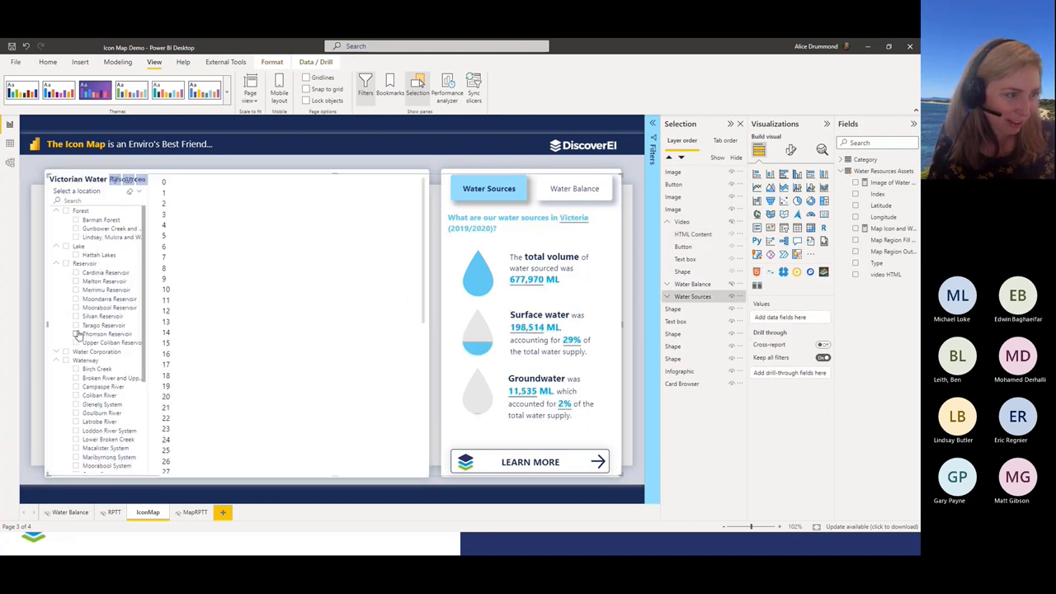
click(76, 333)
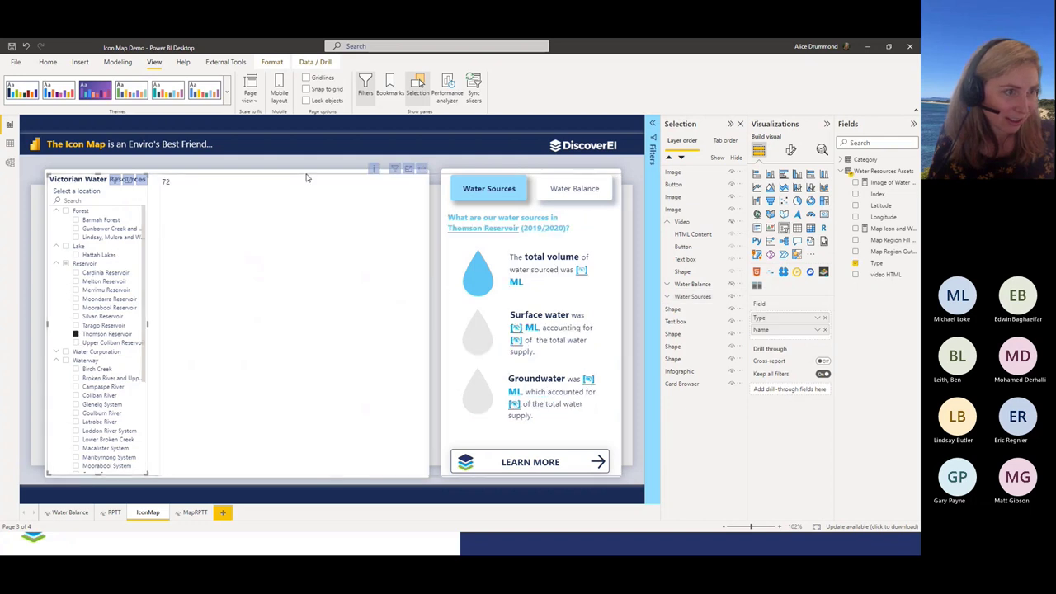
click(360, 183)
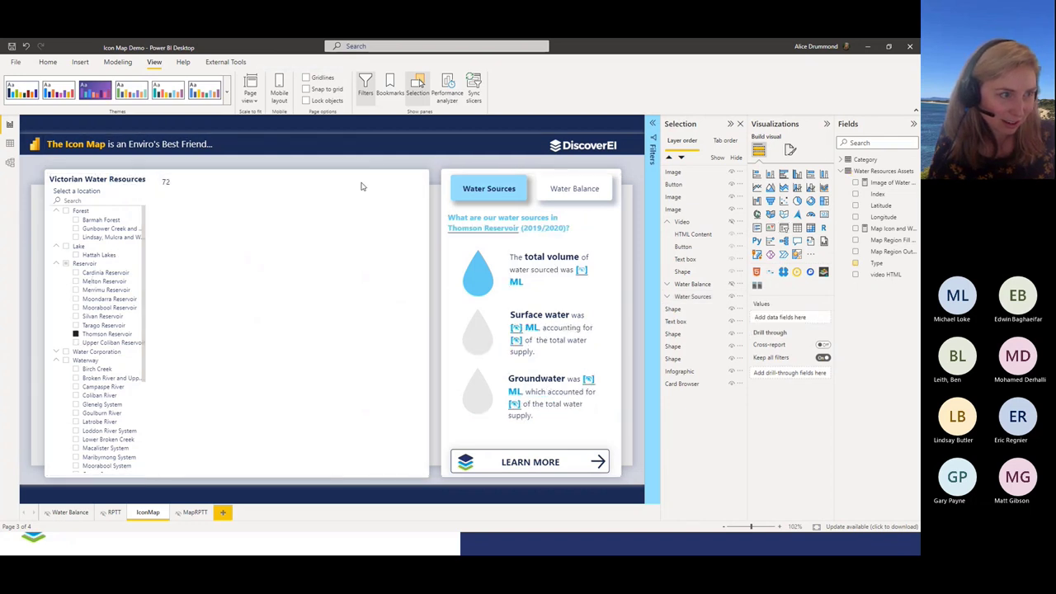
- Convert the visual beside the location slicer to a standard Map and move Index from its legend to its location
click(183, 184)
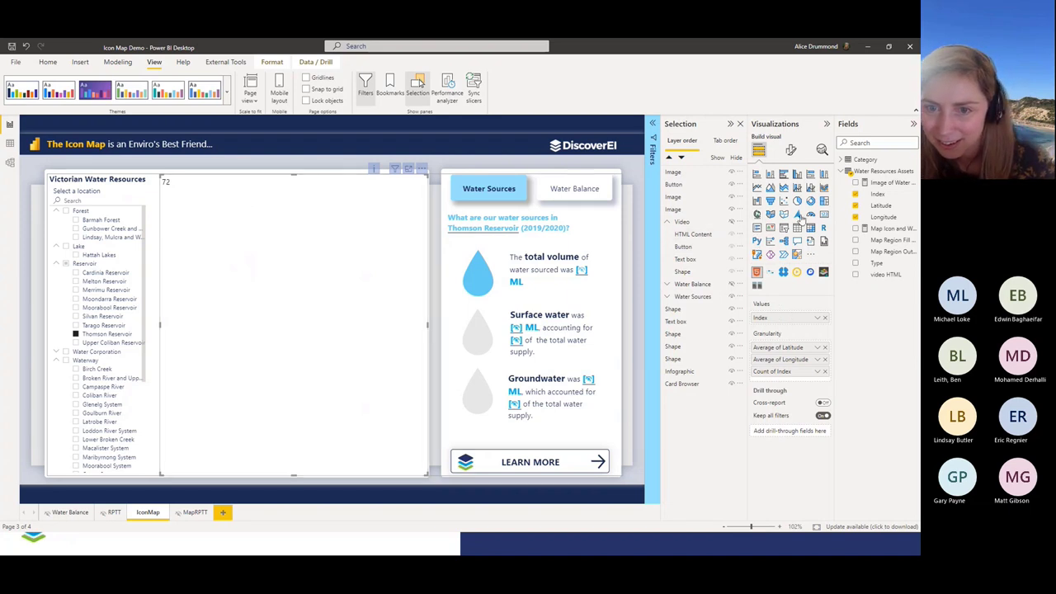
click(756, 215)
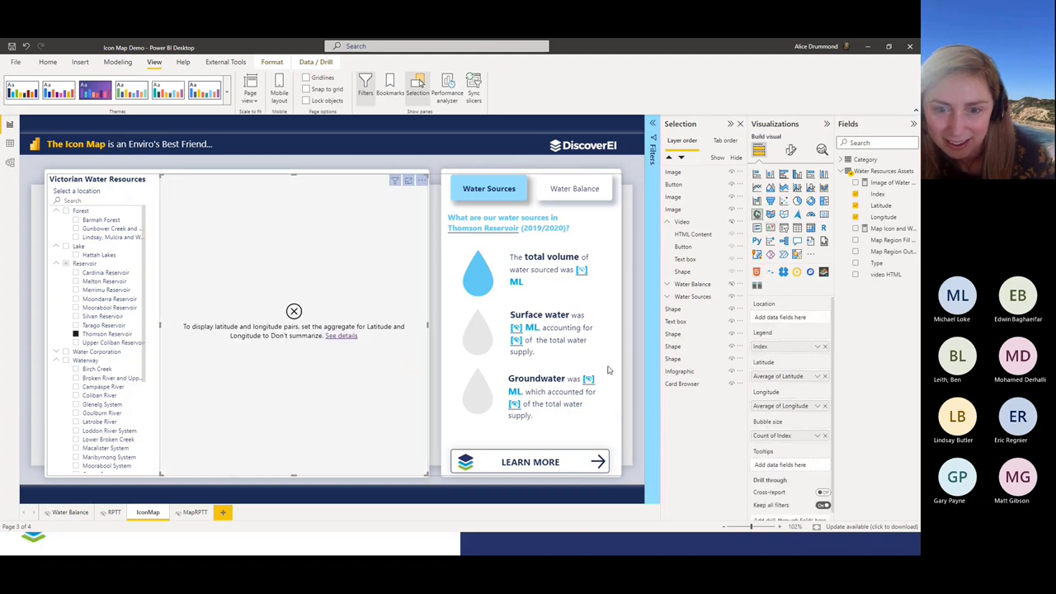
click(818, 376)
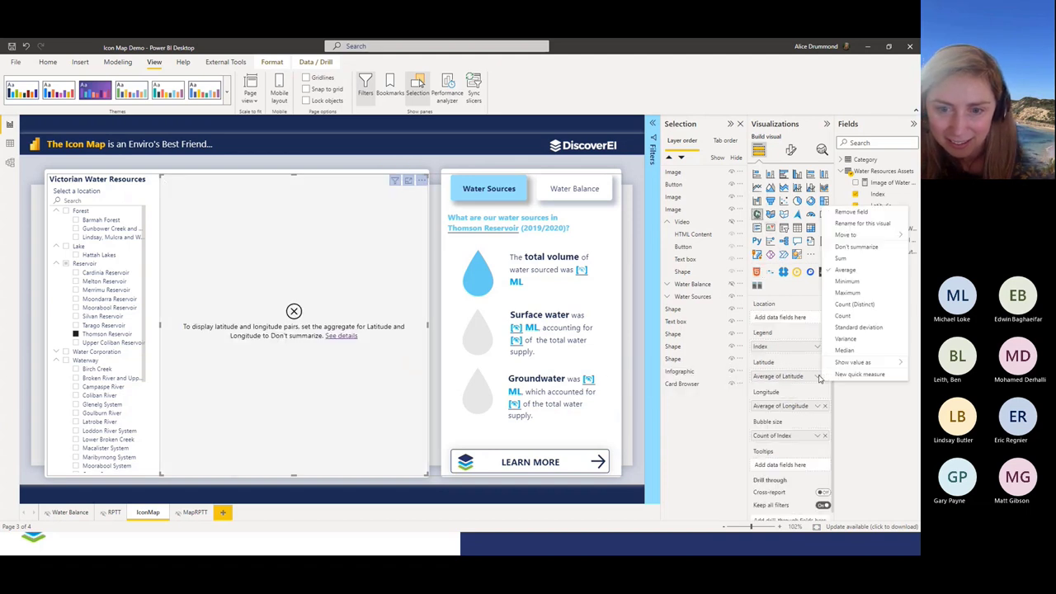
drag(767, 356, 792, 317)
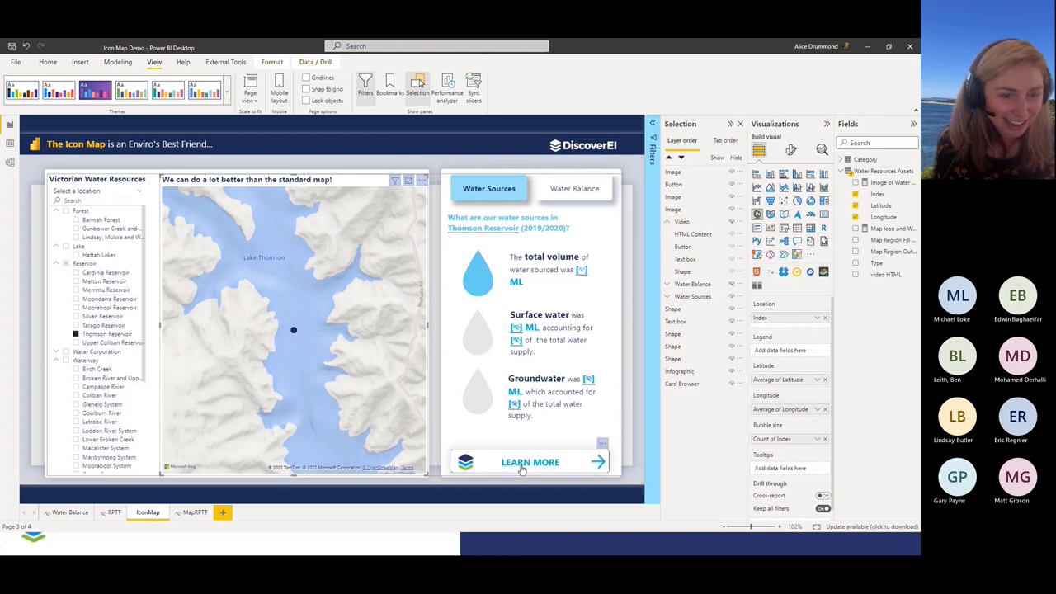
- Show the Thomson Reservoir video in place of the map and play it
click(293, 331)
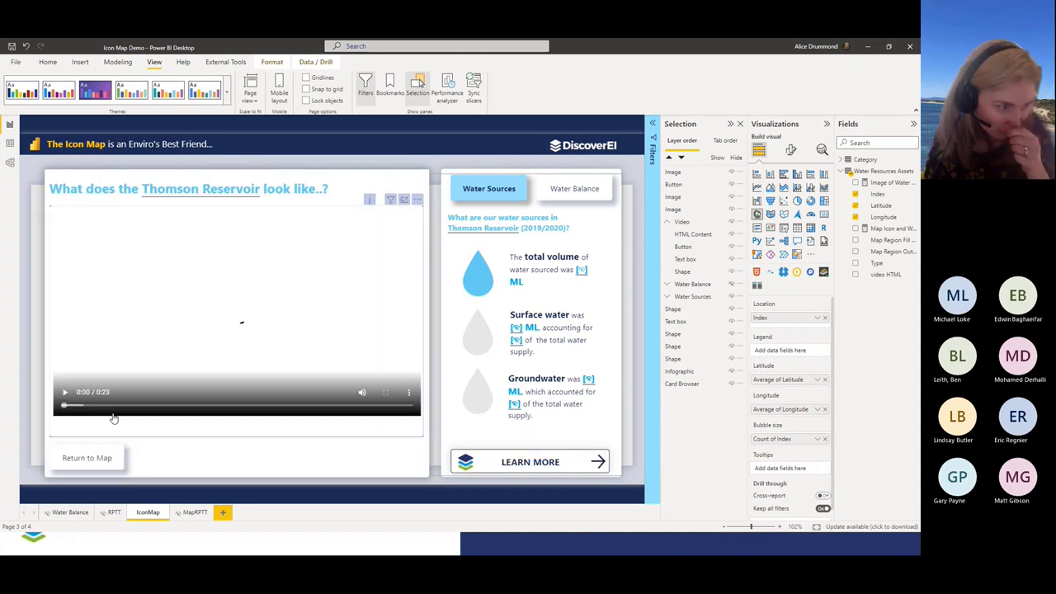
click(66, 392)
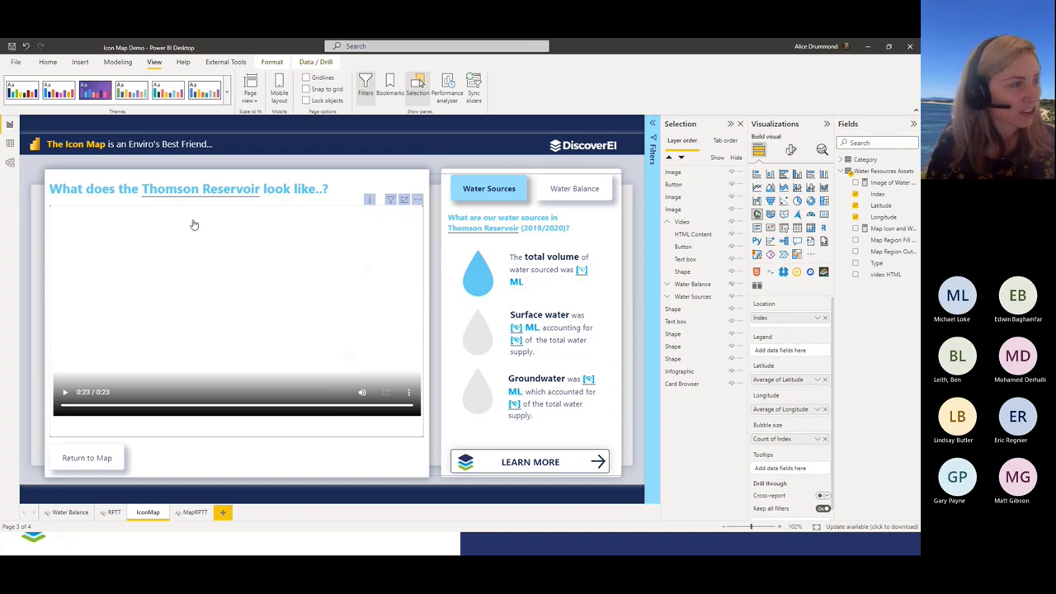
- Inspect the video HTML column of the Water Resources Assets table down to its last rows, and minimise the report
click(10, 146)
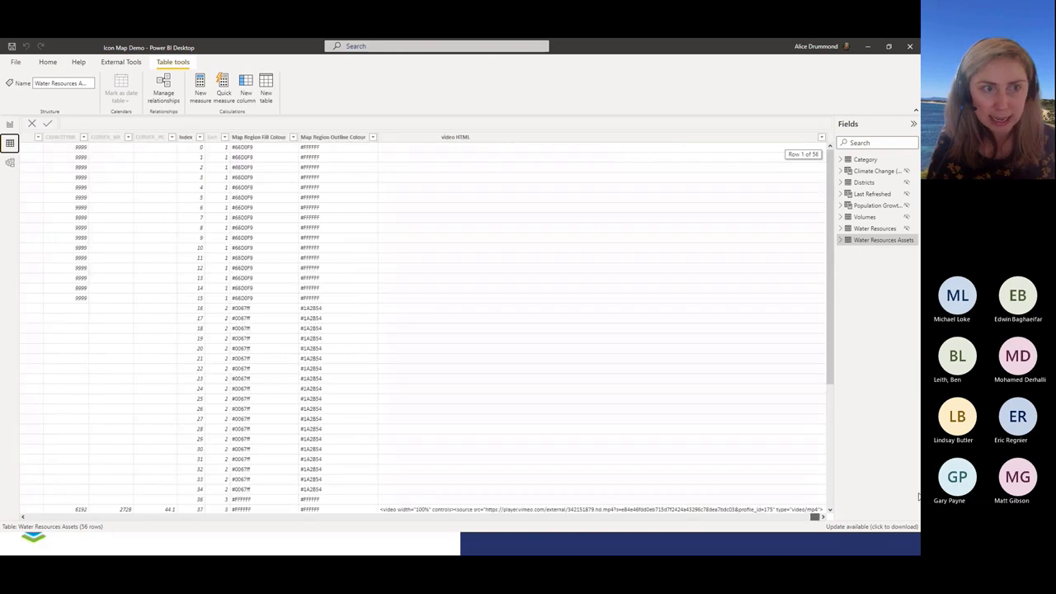
scroll(825, 151, right, 10)
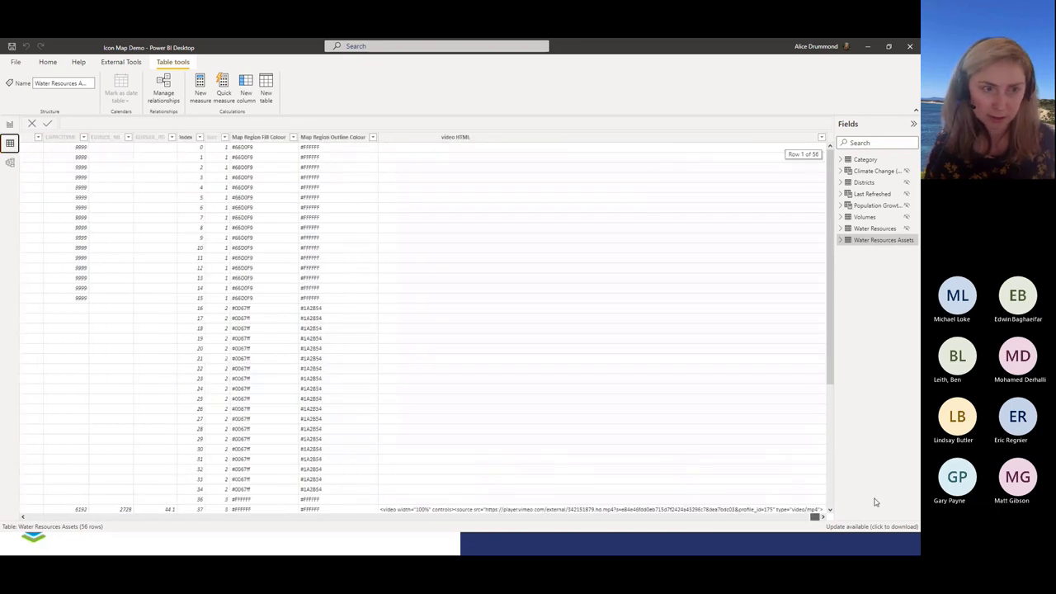
scroll(726, 272, down, 5)
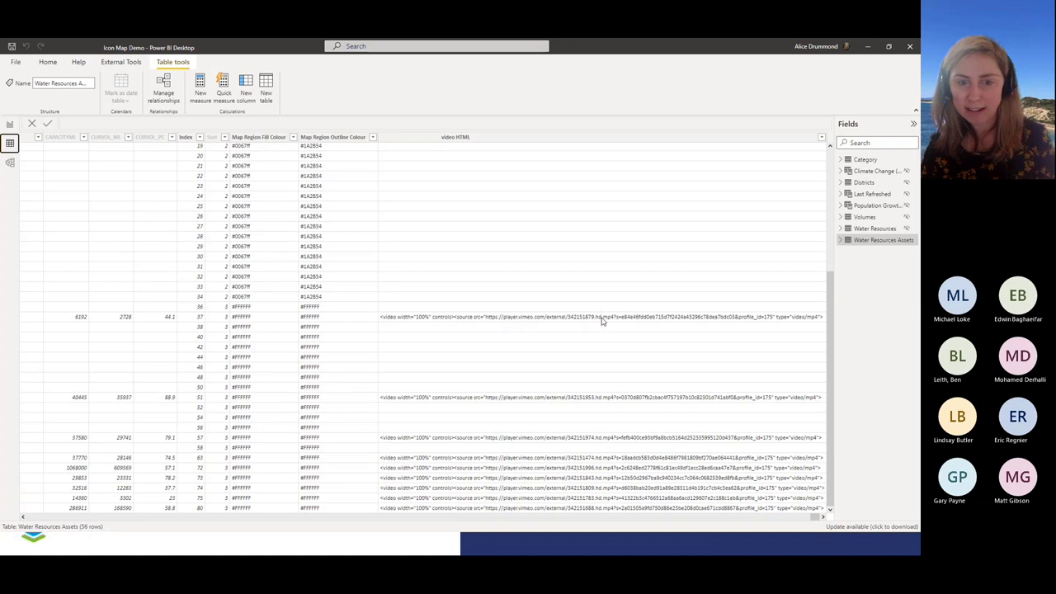
click(867, 46)
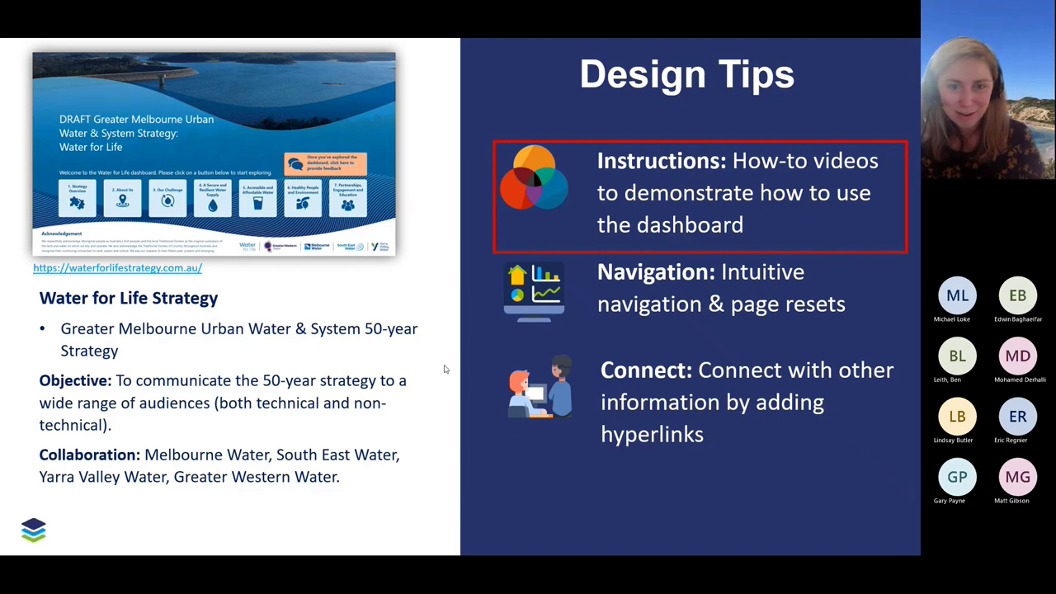
- Minimise the browser with the Great Barrier Reef dashboard and switch to the Water Balance report in Power BI Desktop
click(700, 371)
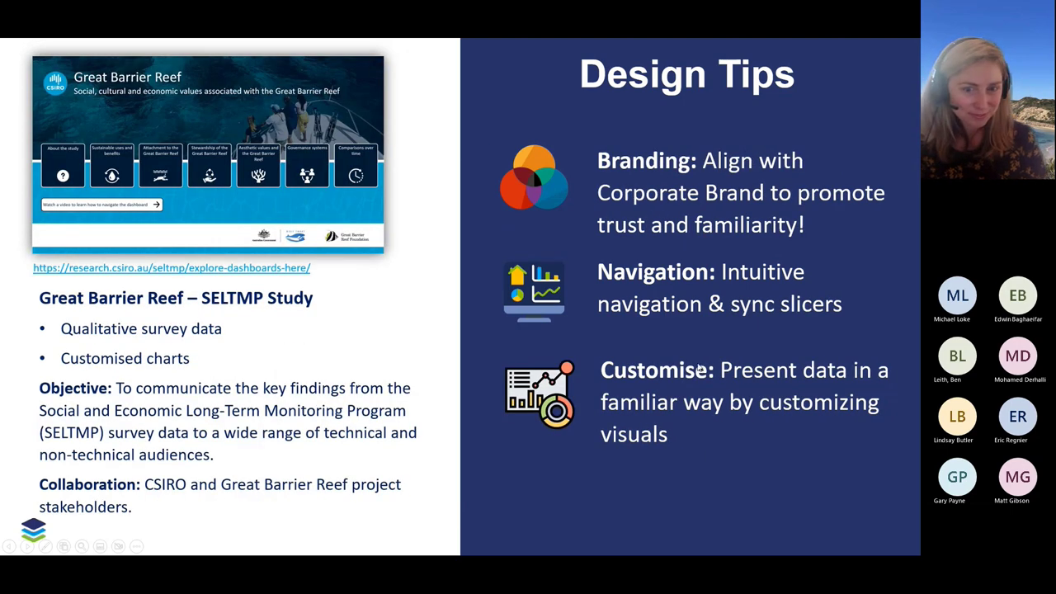
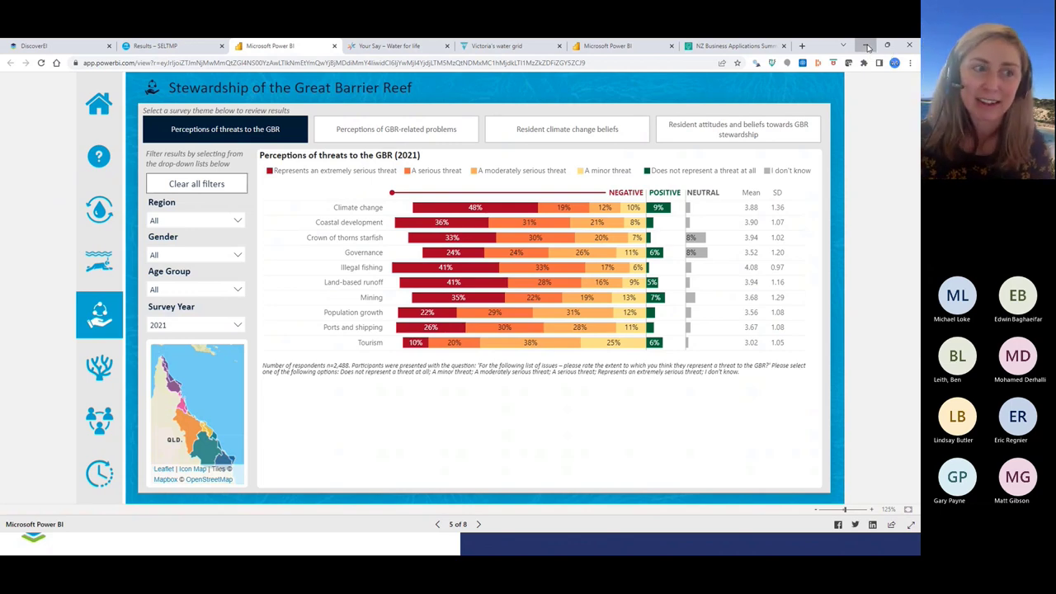
click(865, 46)
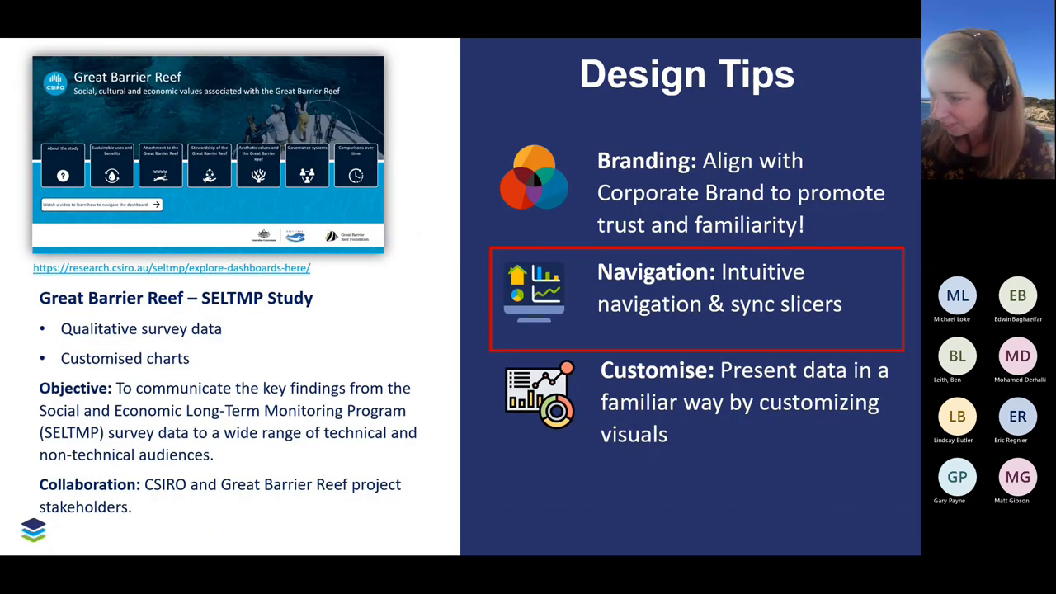
mouse_move(291, 545)
click(396, 544)
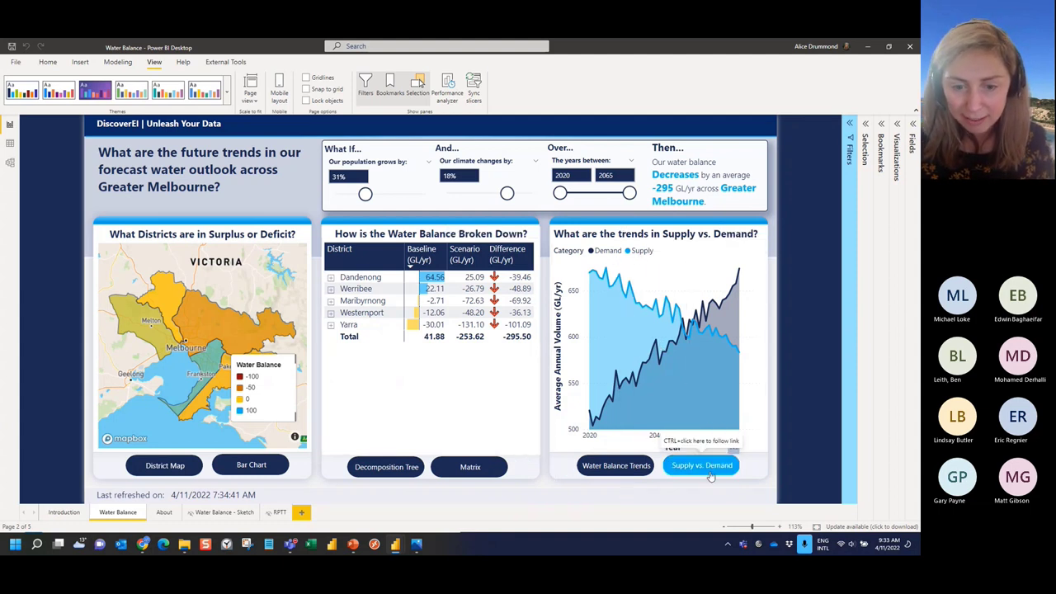
- Toggle the trend chart between Water Balance Trends and Supply vs. Demand, ending on Water Balance Trends
ctrl+click(614, 467)
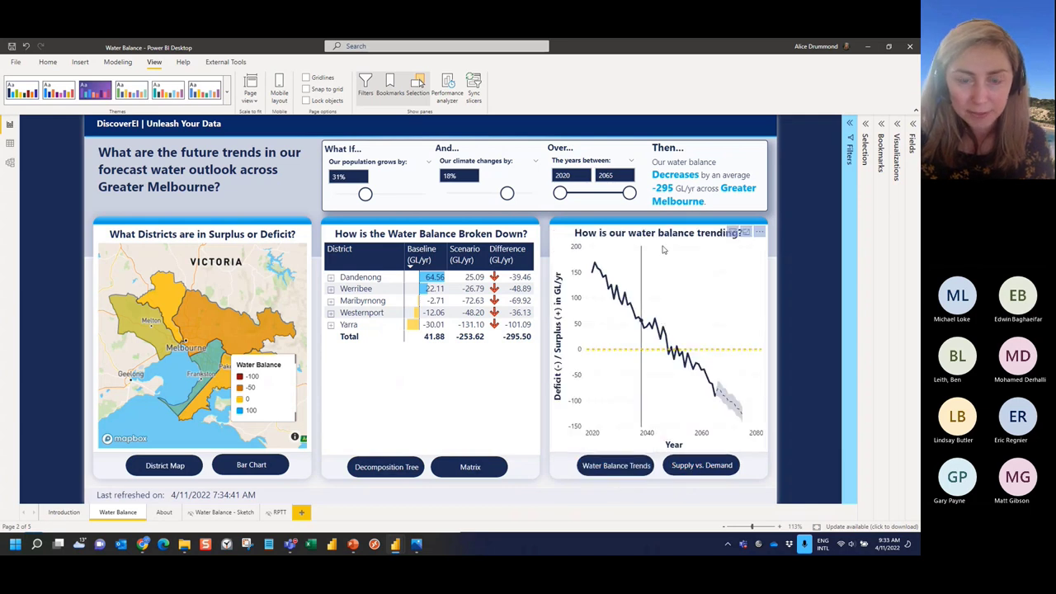
ctrl+click(692, 470)
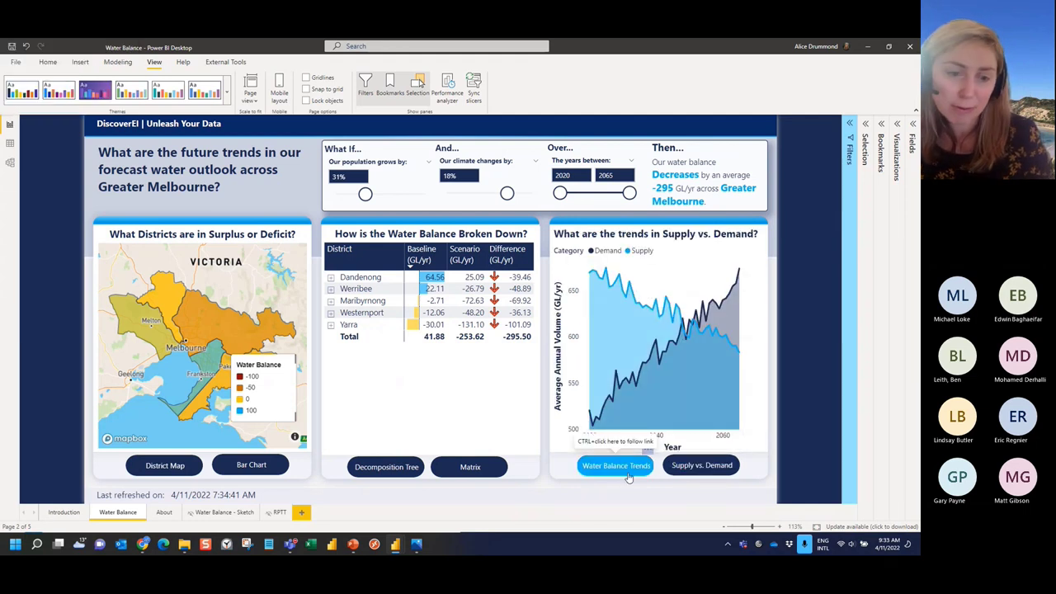
ctrl+click(614, 467)
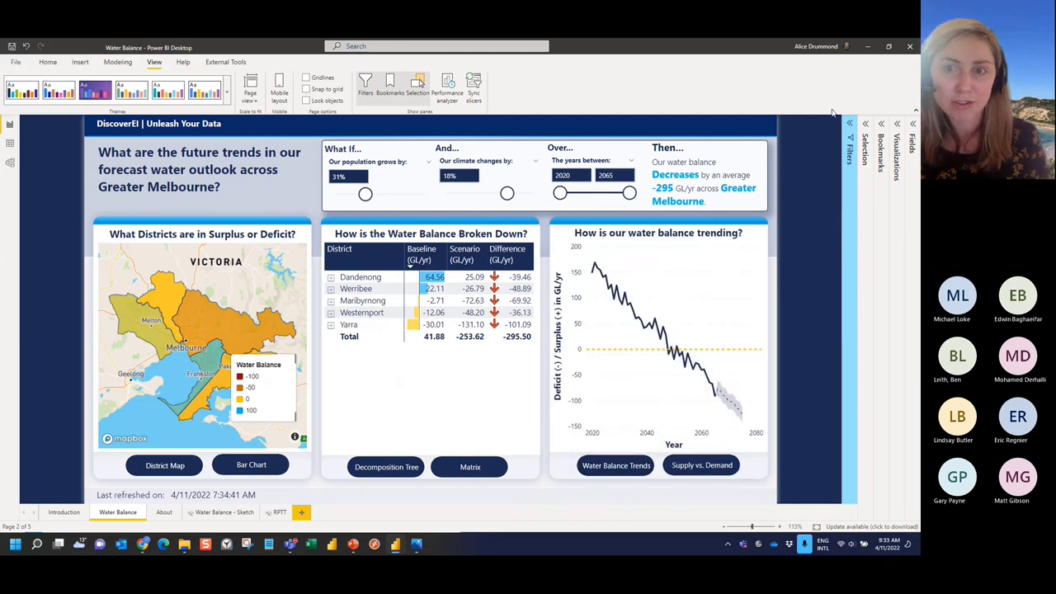
- Show the page's layer order and bookmark list, and examine the Water Balance Trends and Supply vs. Demand buttons
click(865, 128)
click(667, 466)
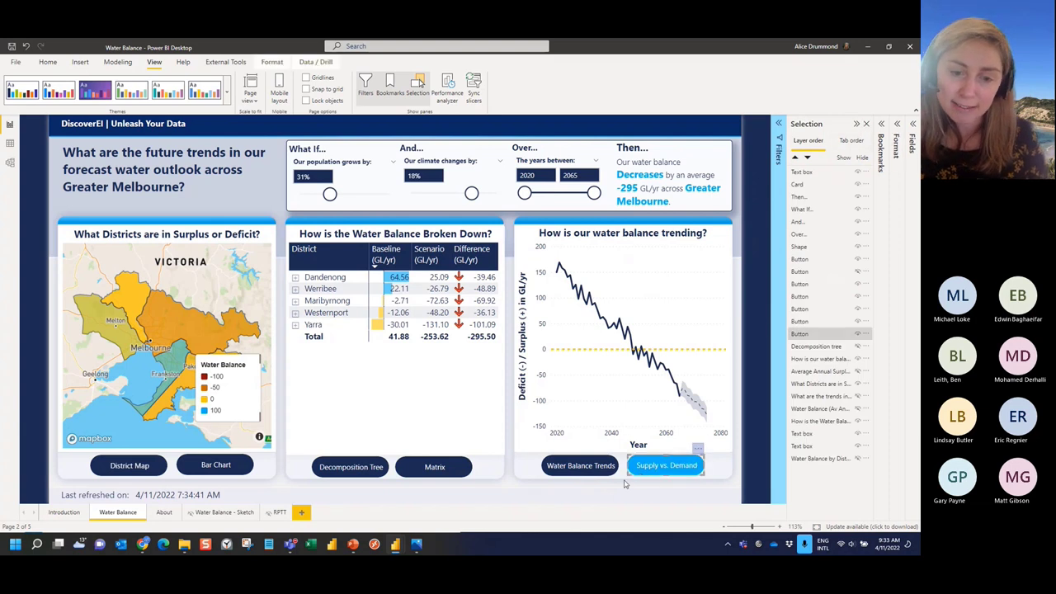
click(579, 470)
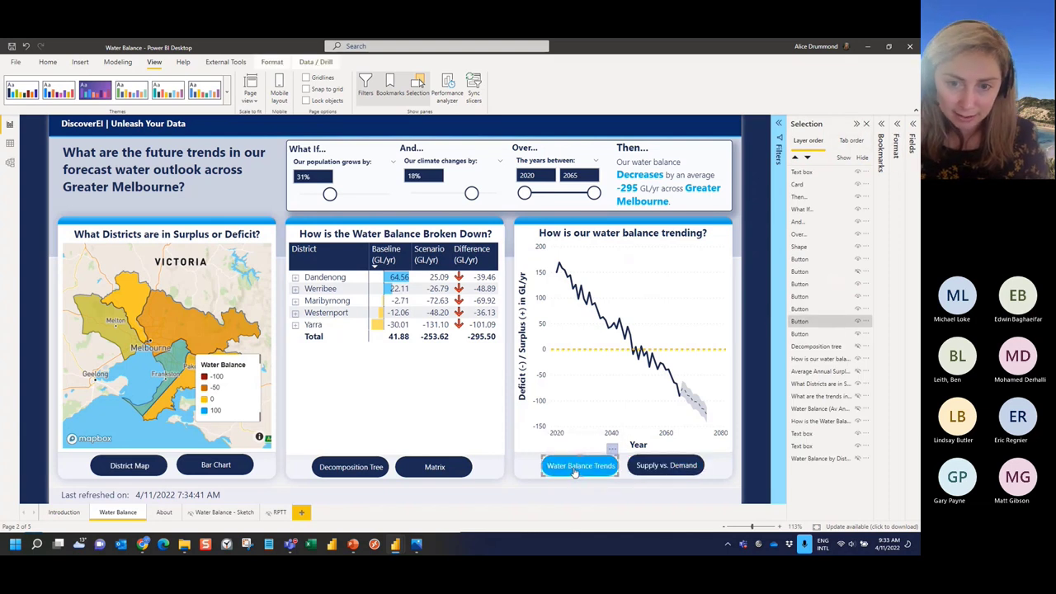
click(666, 468)
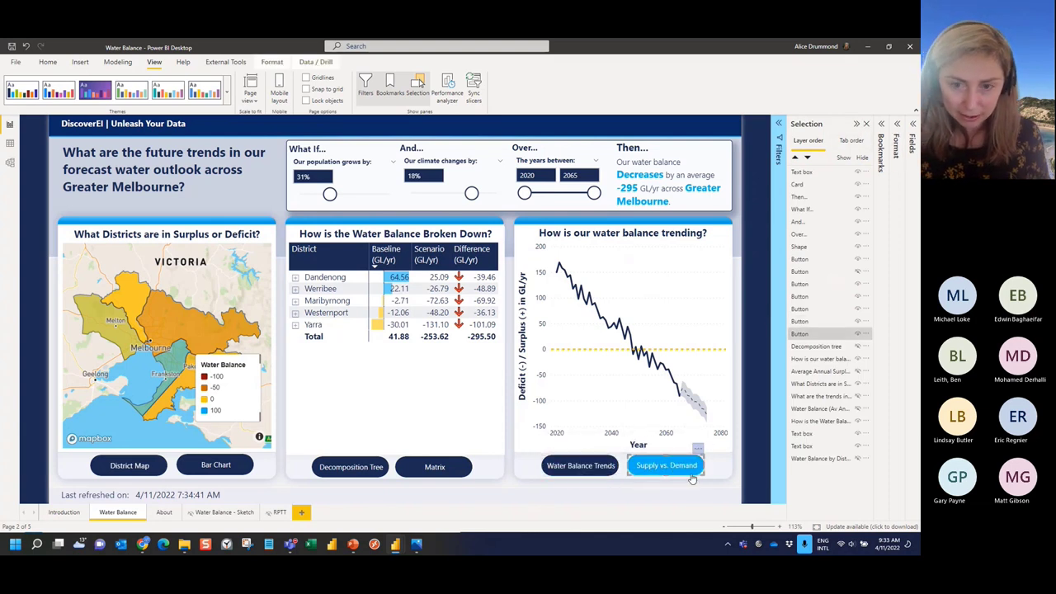
click(592, 478)
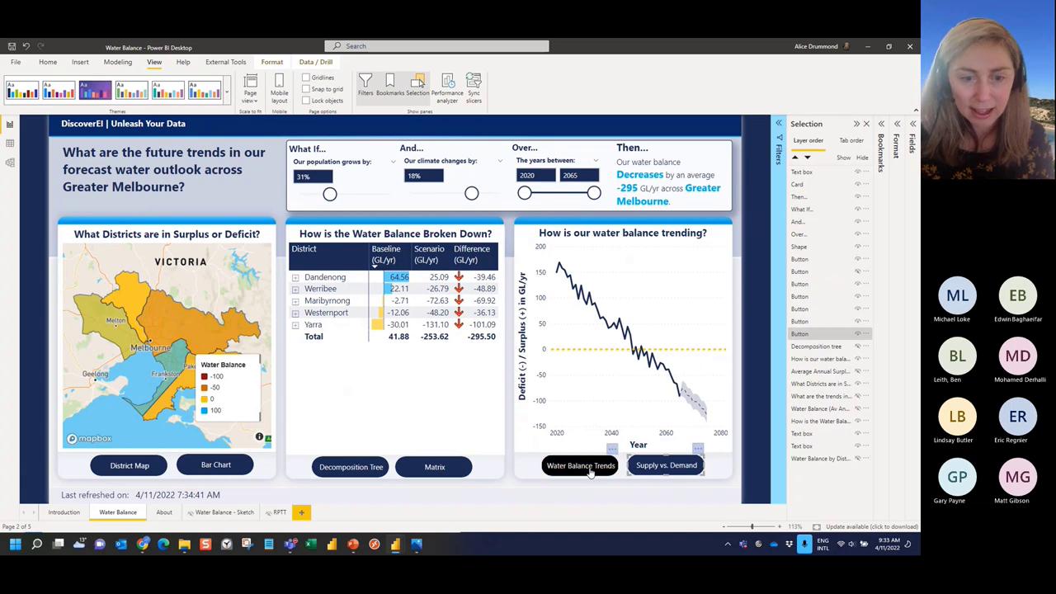
click(881, 132)
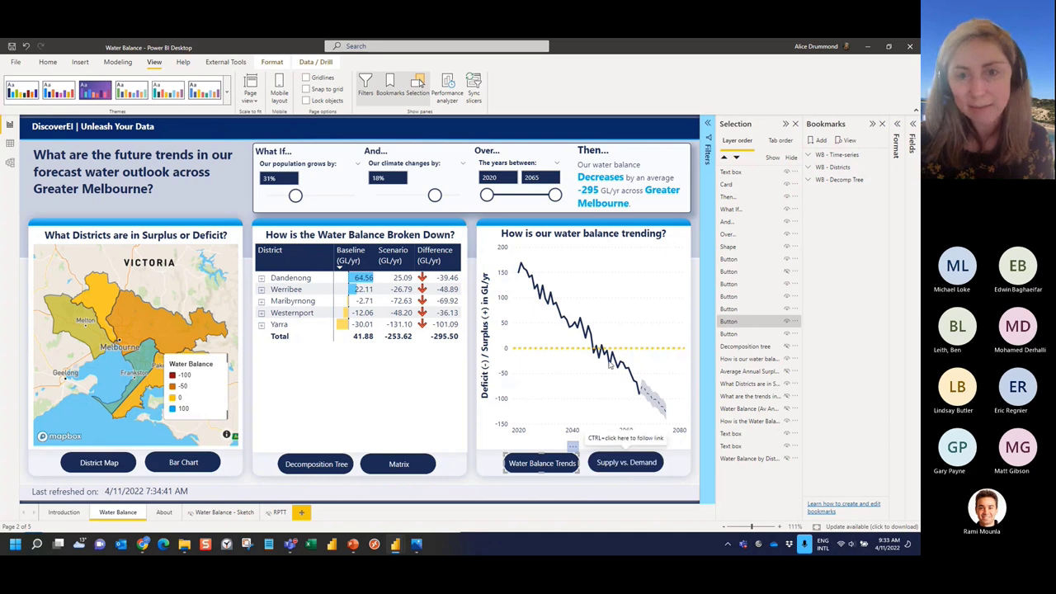
click(698, 253)
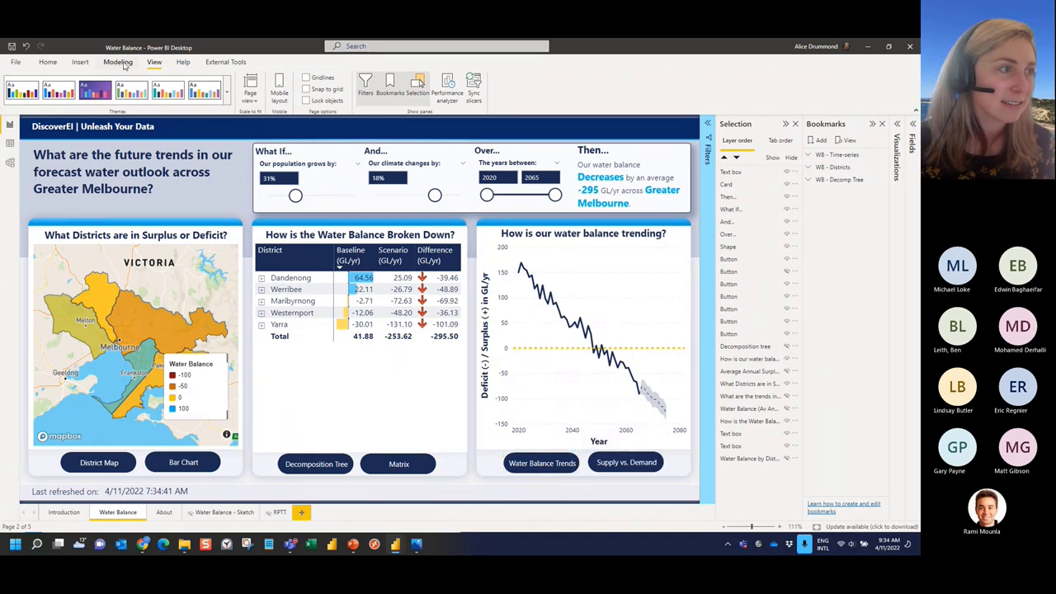
- Insert a bookmark navigator and place it beneath the water balance trend chart
click(80, 63)
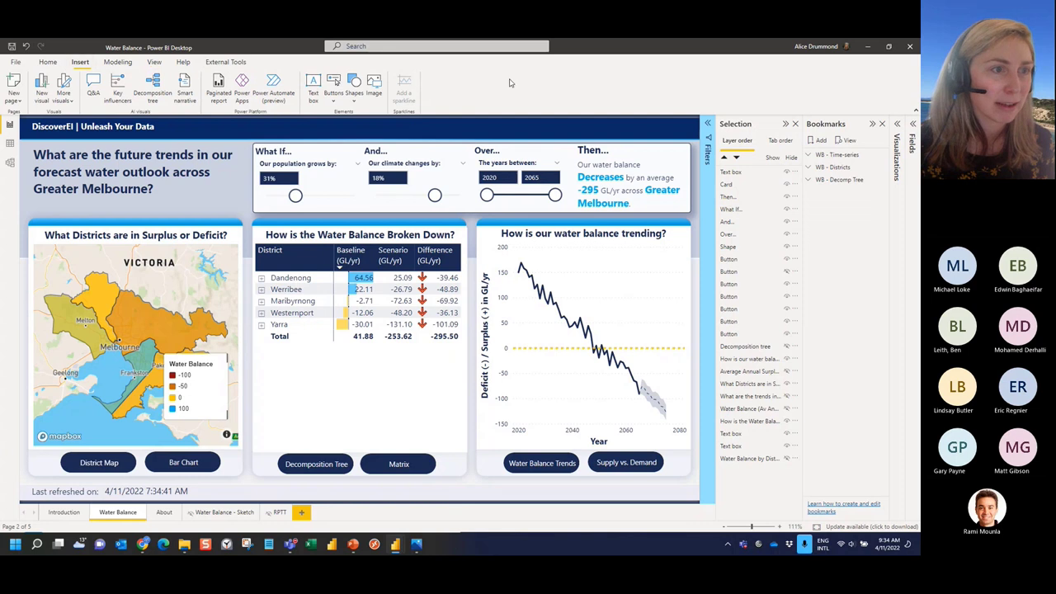
click(331, 102)
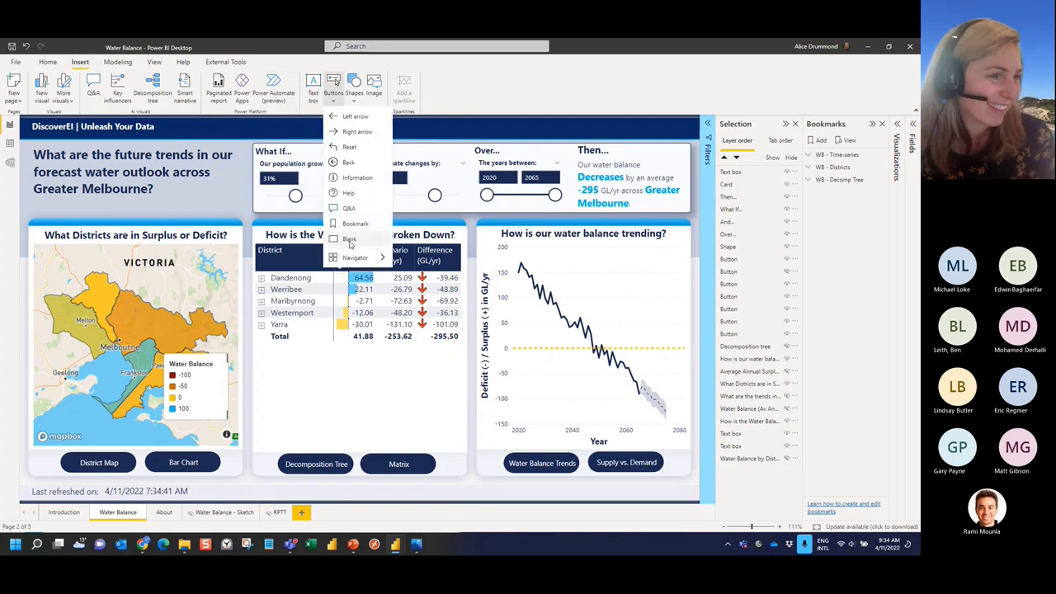
mouse_move(358, 259)
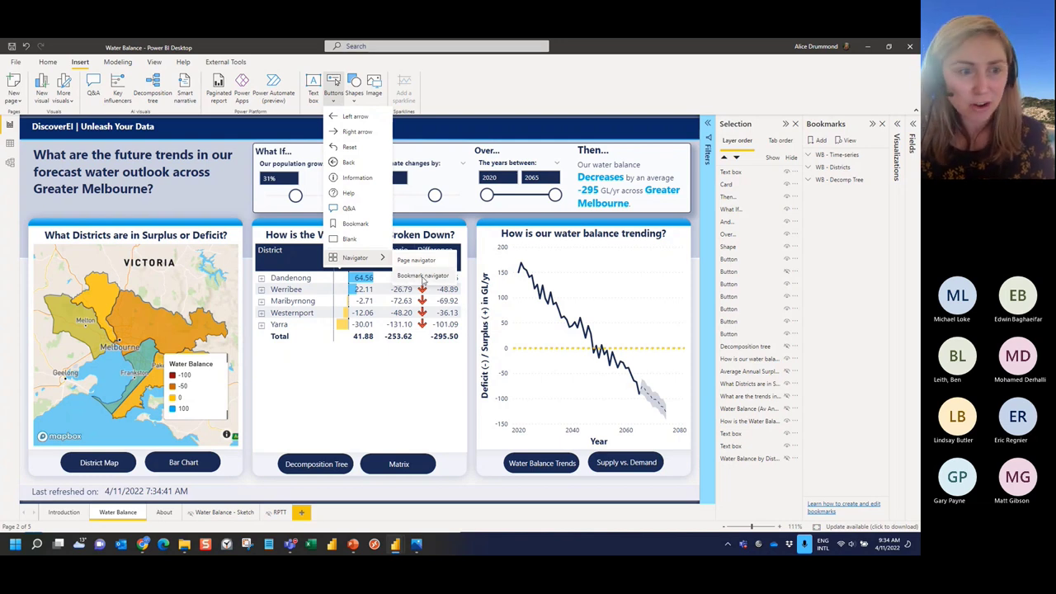
click(424, 275)
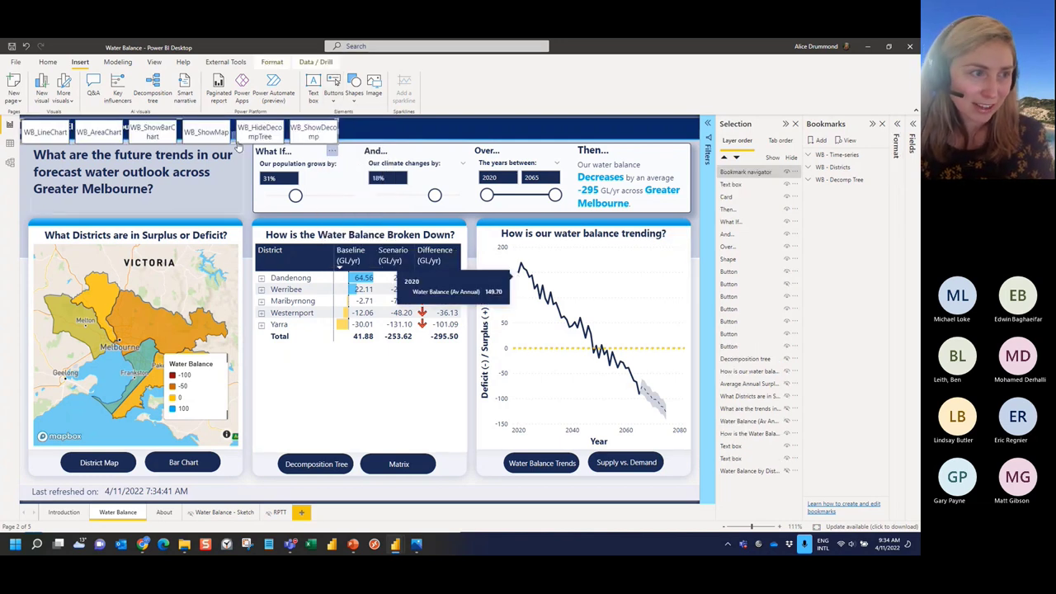
drag(233, 137, 586, 466)
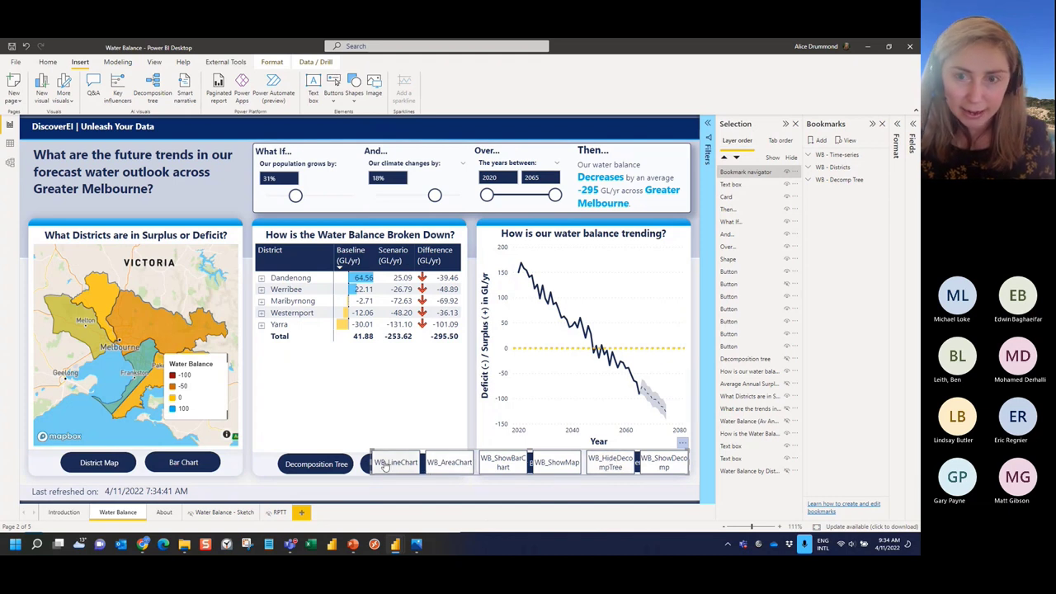
- Expand the WB - Decomp Tree, WB - Districts and WB - Time-series bookmark groups to view their bookmarks
click(808, 180)
click(810, 167)
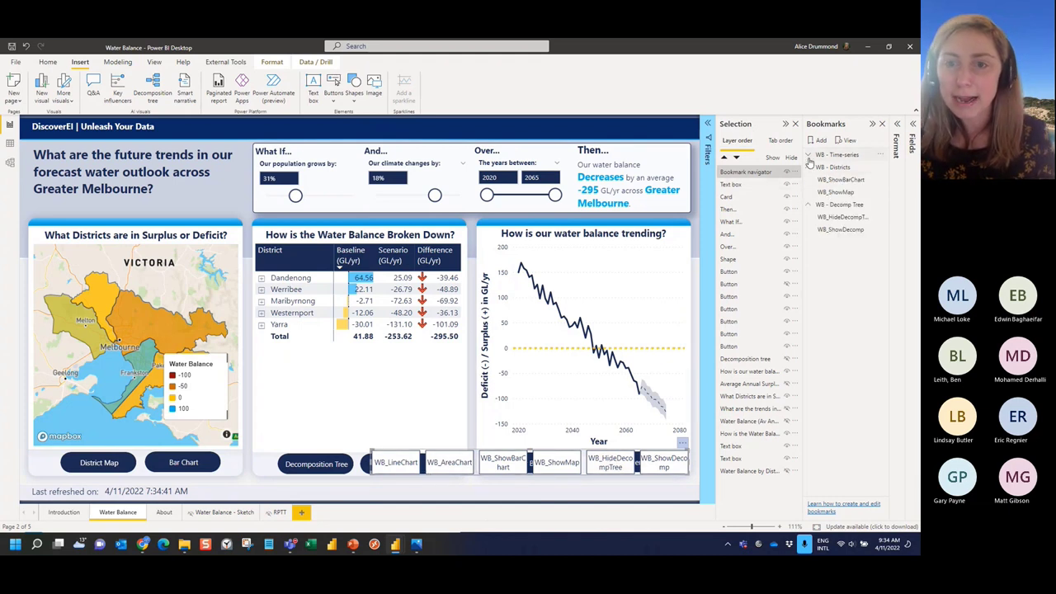
click(809, 155)
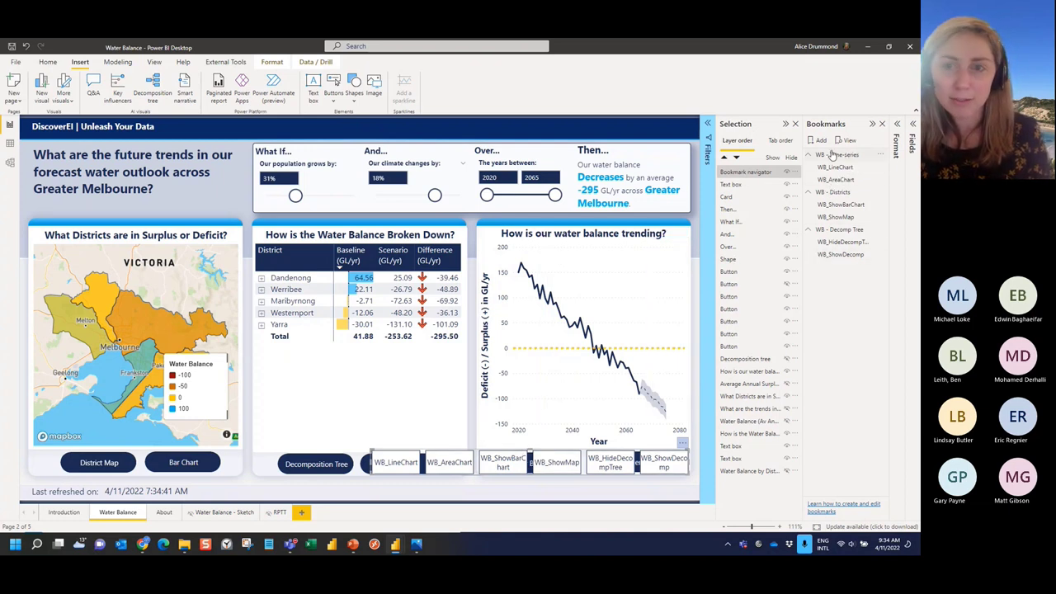
- Limit the bookmark navigator to the WB - Time-series bookmark group
click(898, 125)
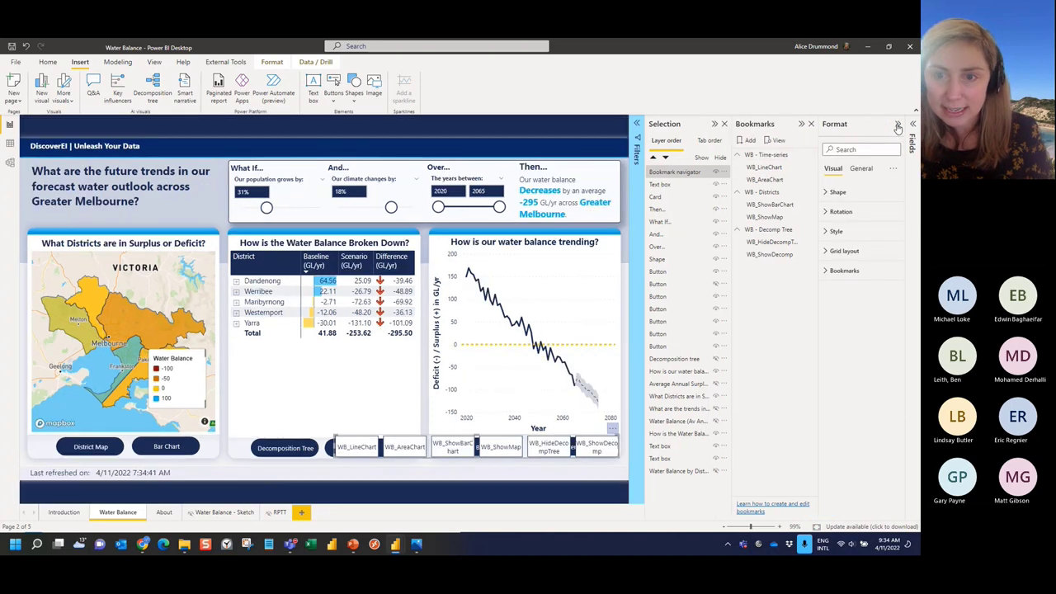
click(836, 274)
click(846, 300)
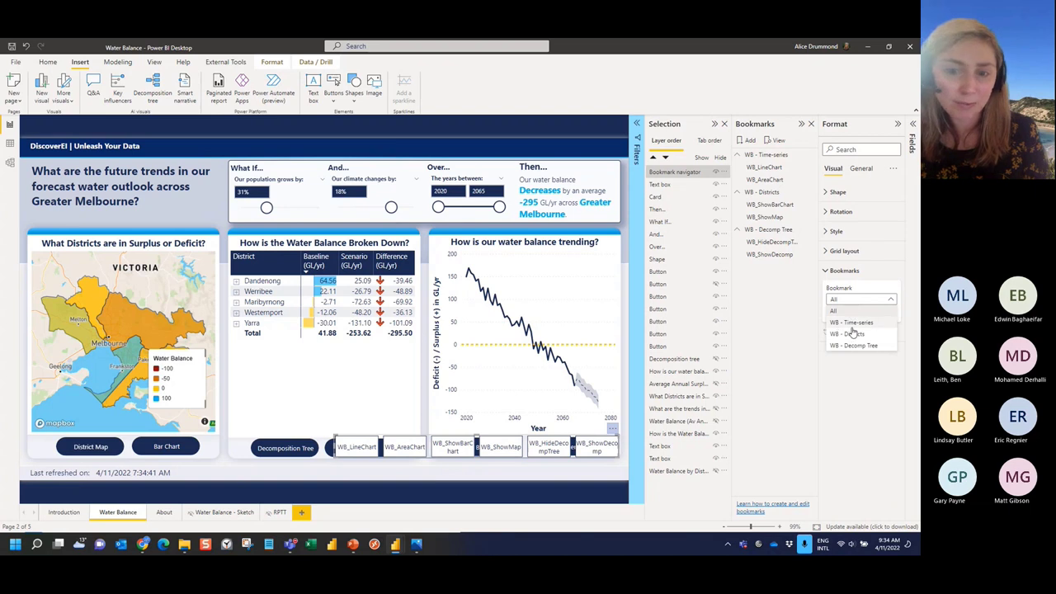
click(854, 323)
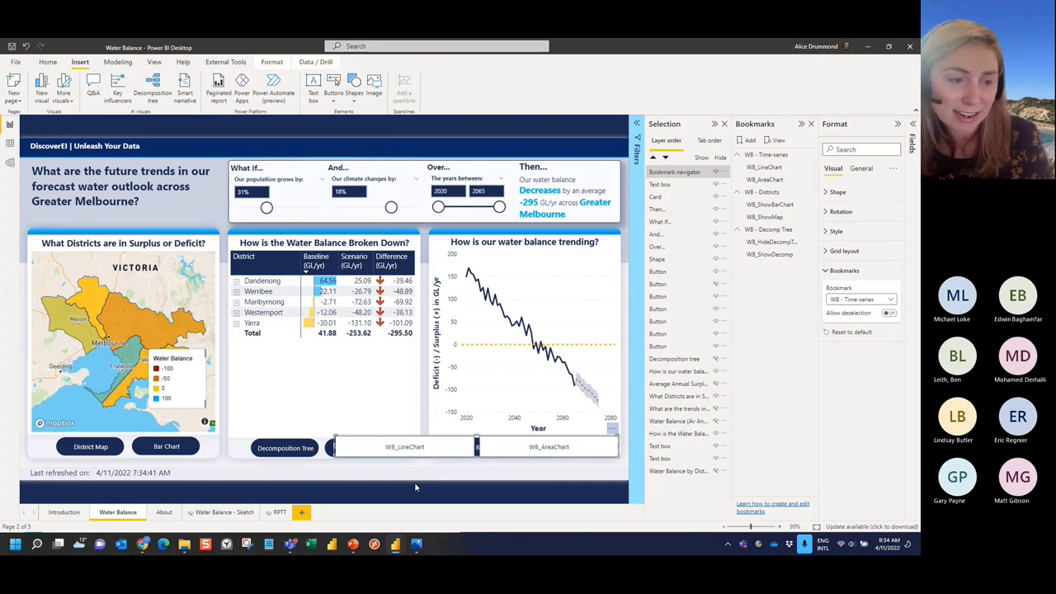
- Narrow the bookmark navigator from its left edge so it fits the width of the trend chart card, and deselect it
click(334, 443)
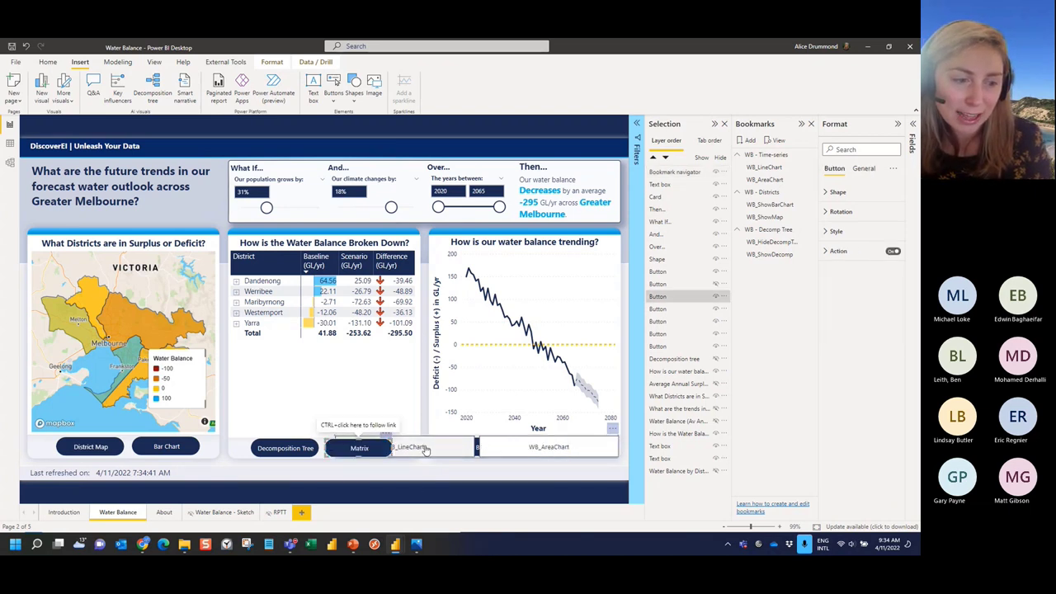
drag(334, 444, 430, 446)
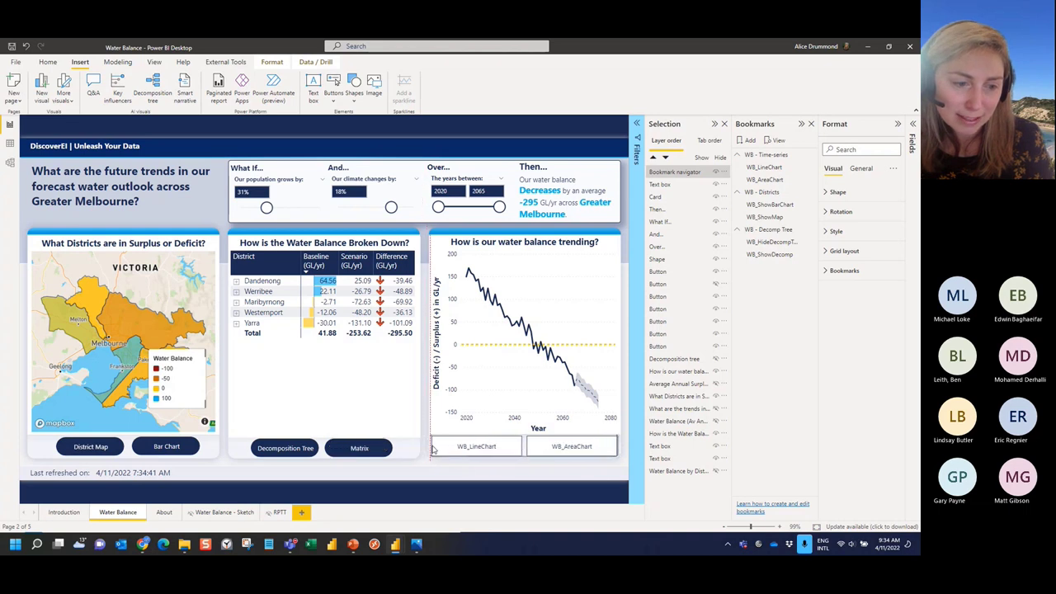
click(573, 471)
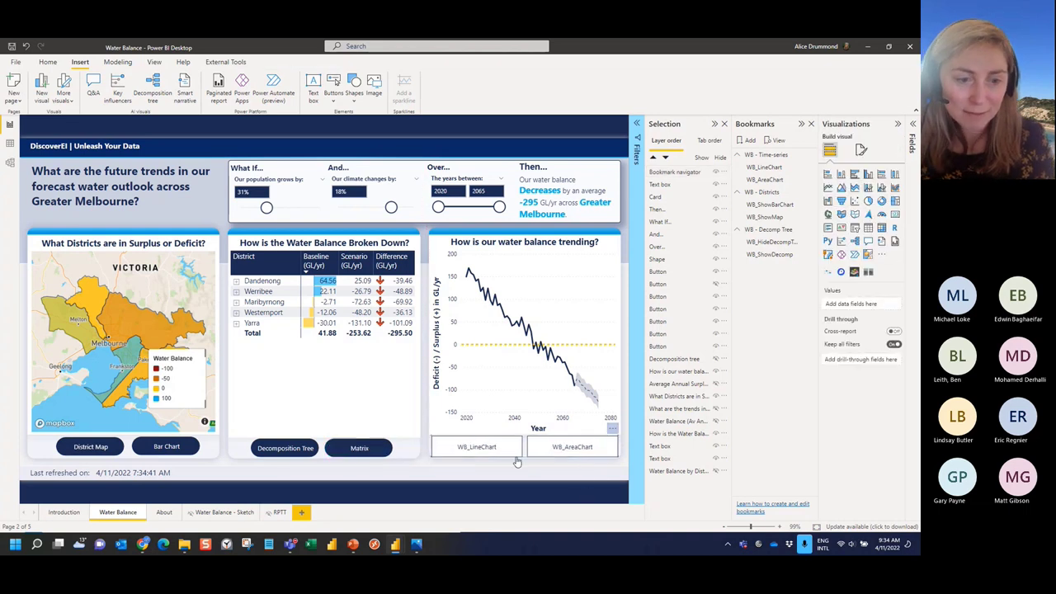
- Test the navigator by showing WB_AreaChart and returning to WB_LineChart, and select the navigator again
click(564, 455)
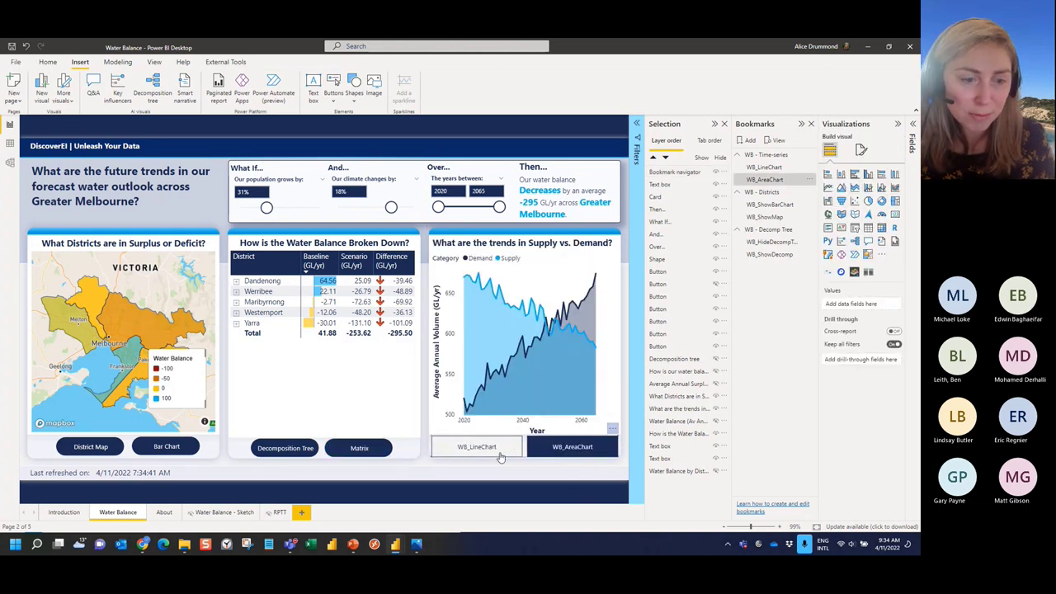
click(498, 448)
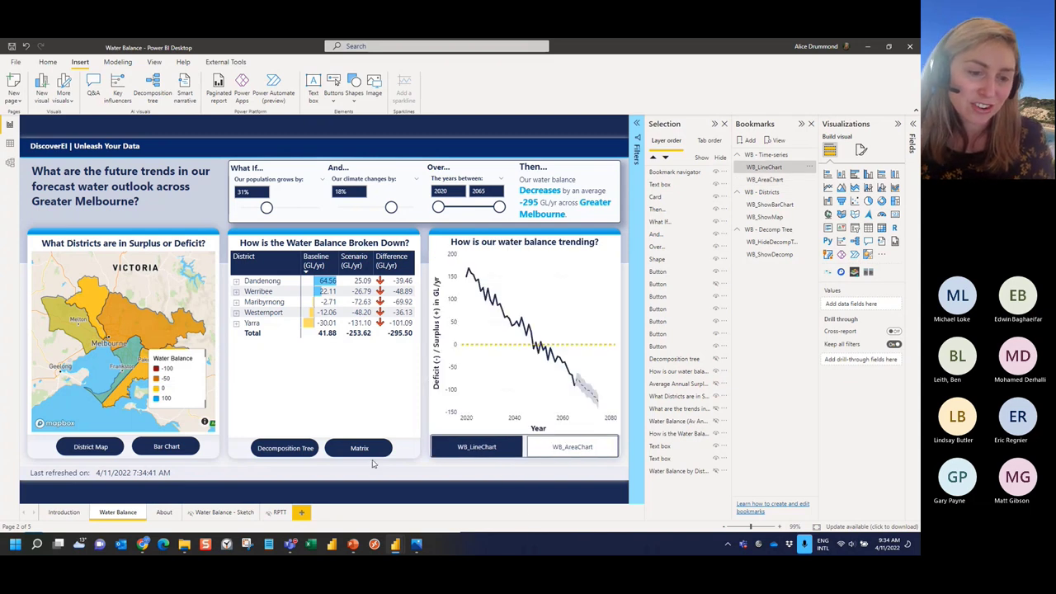
click(584, 452)
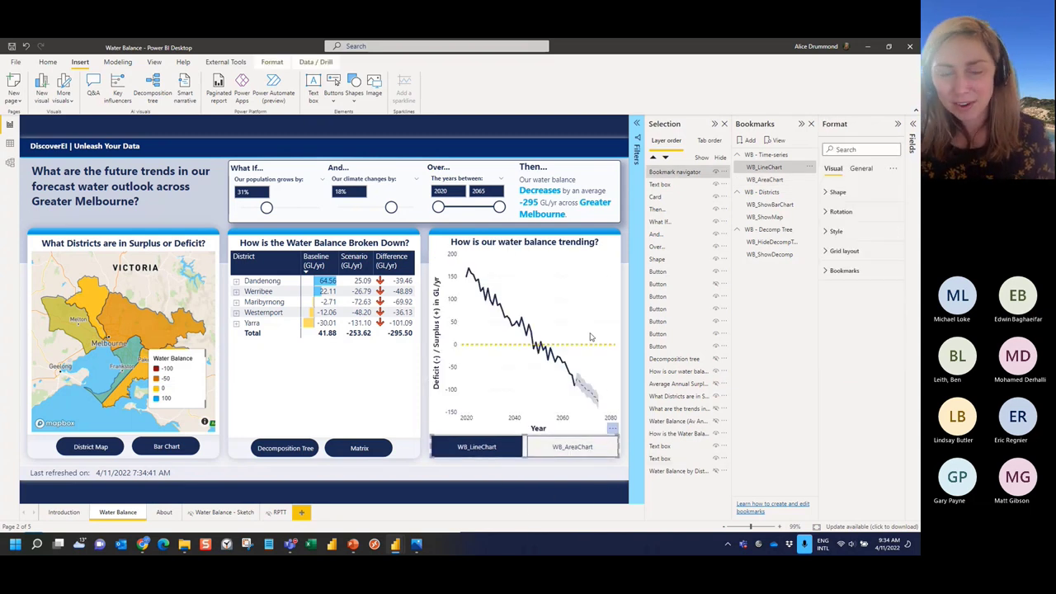
- Rename the WB_LineChart bookmark in the WB - Time-series group as Line Chart
click(809, 167)
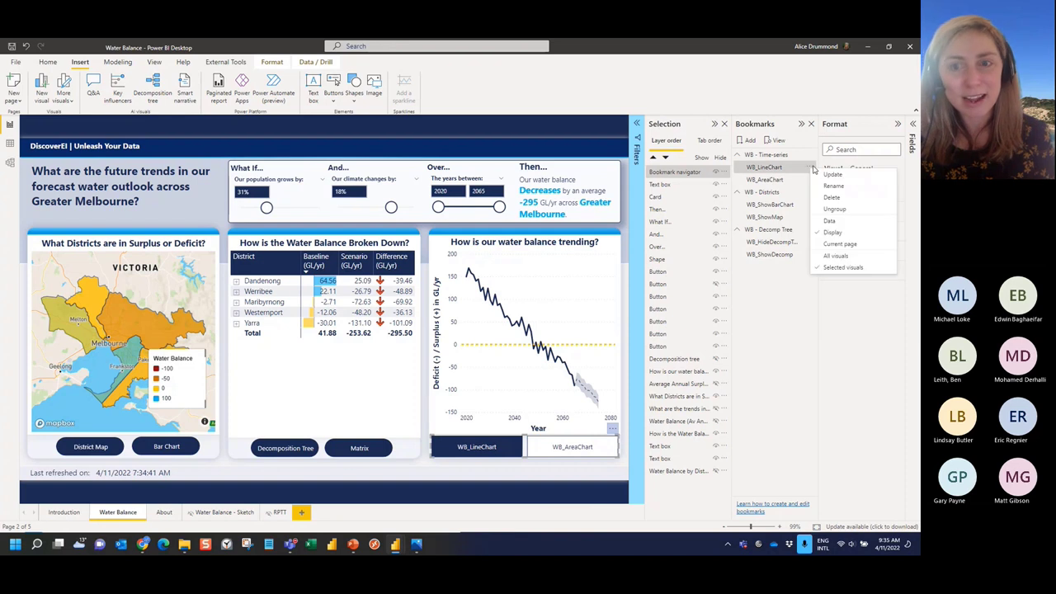
click(837, 187)
click(760, 167)
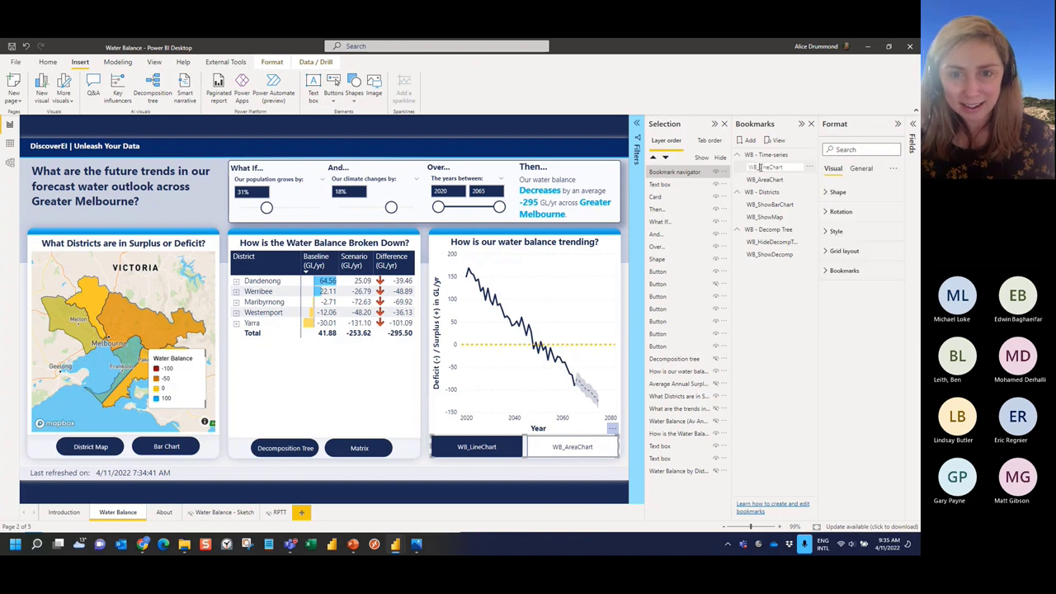
key(BackSpace)
key(BackSpace)
key(BackSpace)
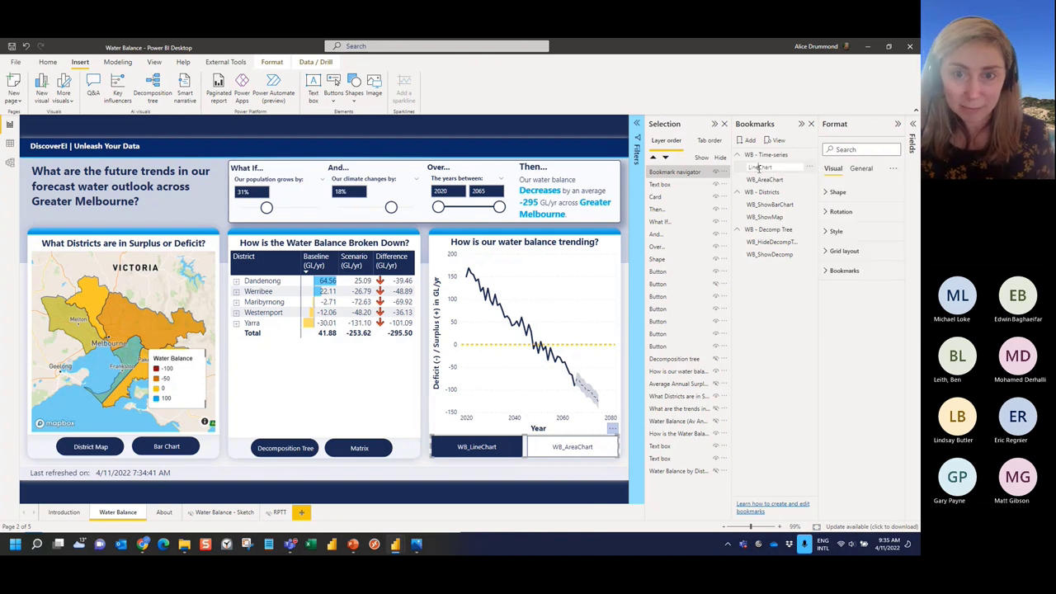
click(759, 168)
click(797, 181)
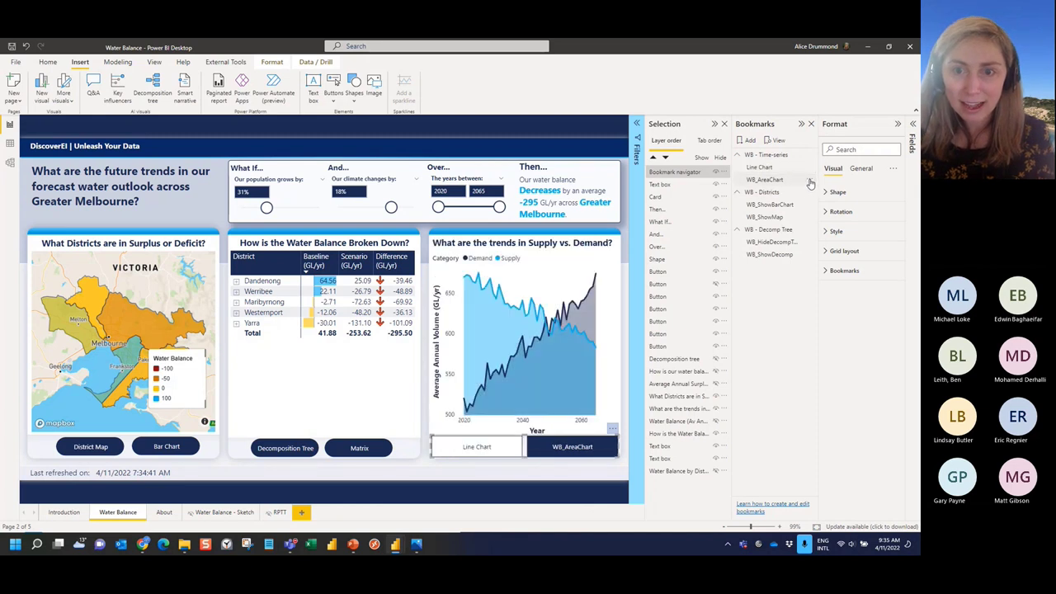
- Rename the WB_AreaChart bookmark in the WB - Time-series group as Area Chart
click(810, 180)
click(834, 198)
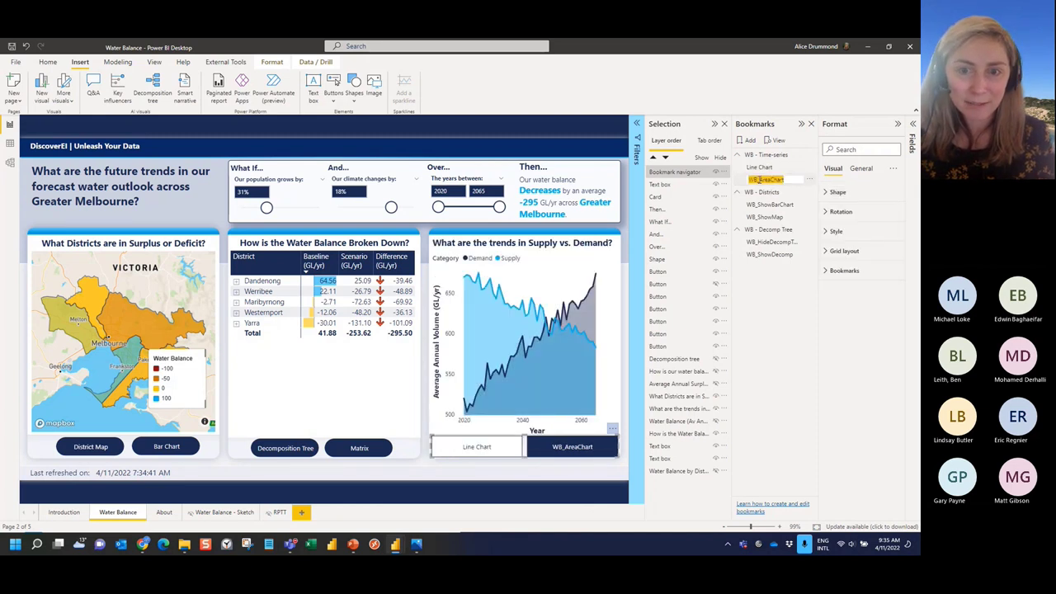
click(758, 179)
key(BackSpace)
key(BackSpace)
key(BackSpace)
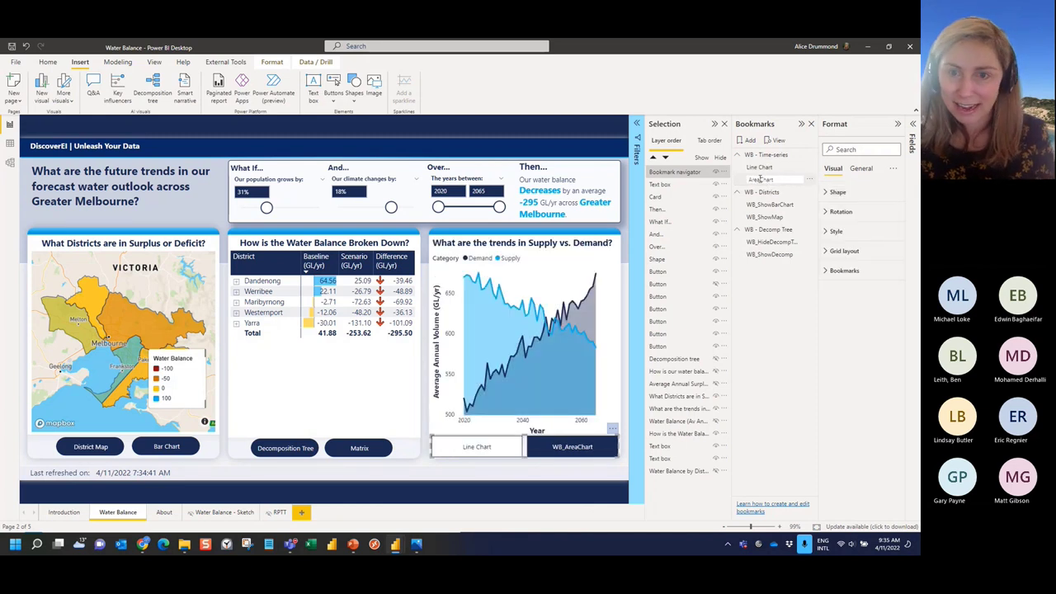
click(759, 179)
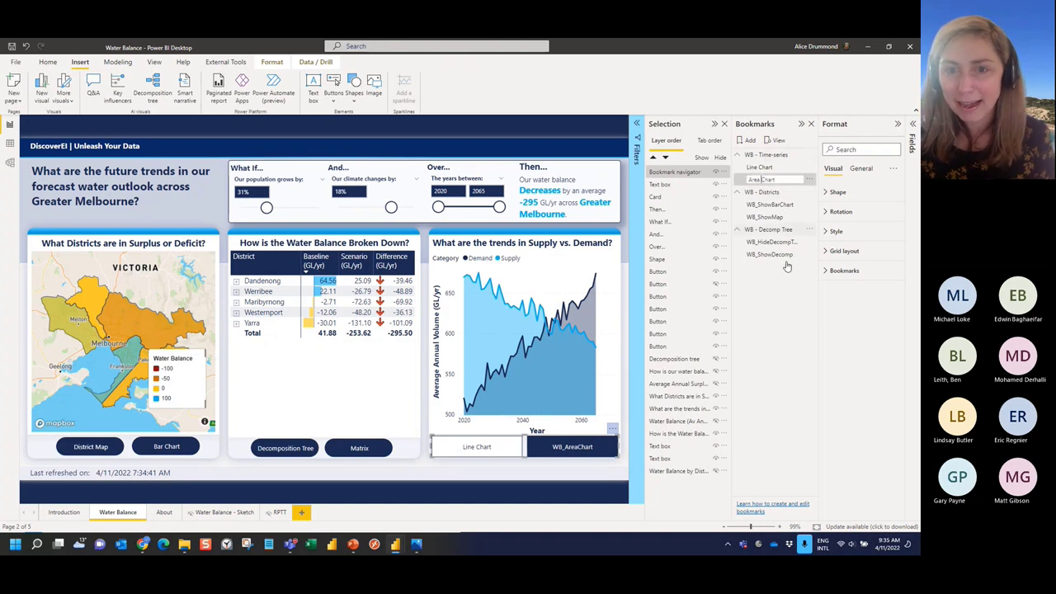
key(Return)
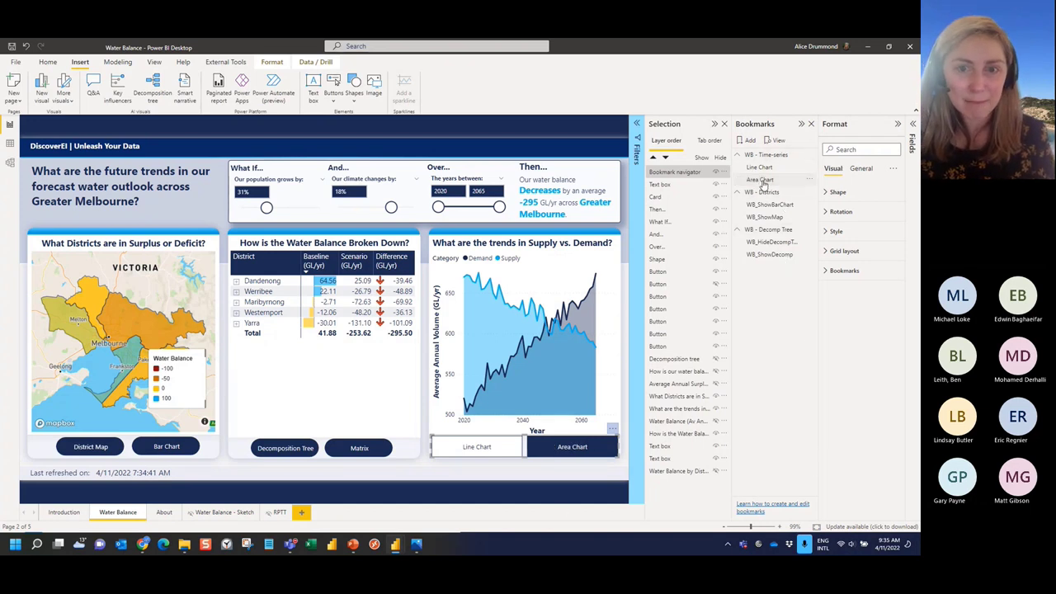
- Reorder the WB - Time-series group so Area Chart comes before Line Chart, and apply the Area Chart bookmark
drag(760, 182, 744, 163)
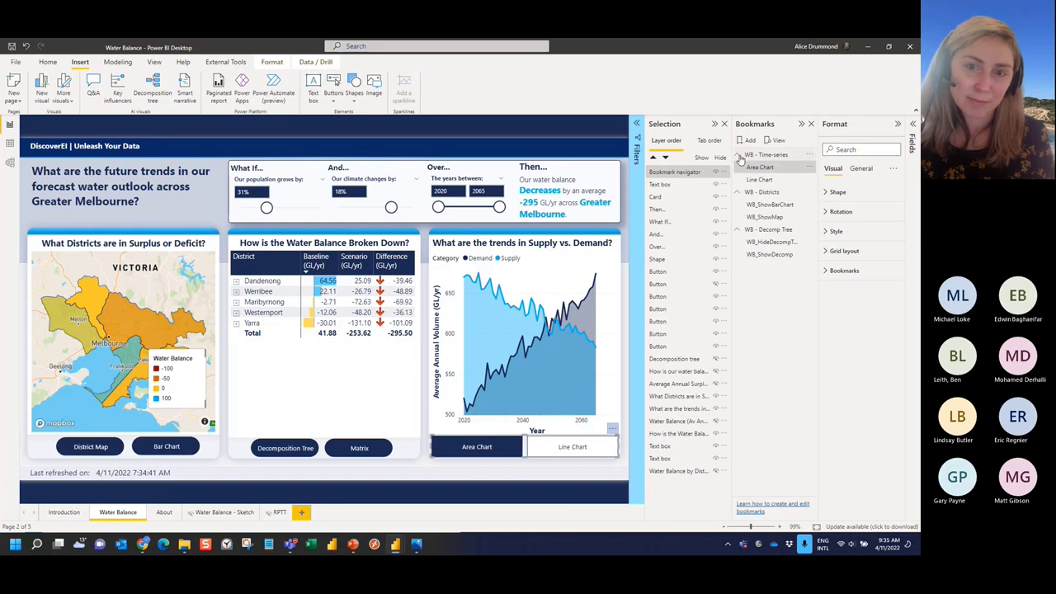
click(746, 168)
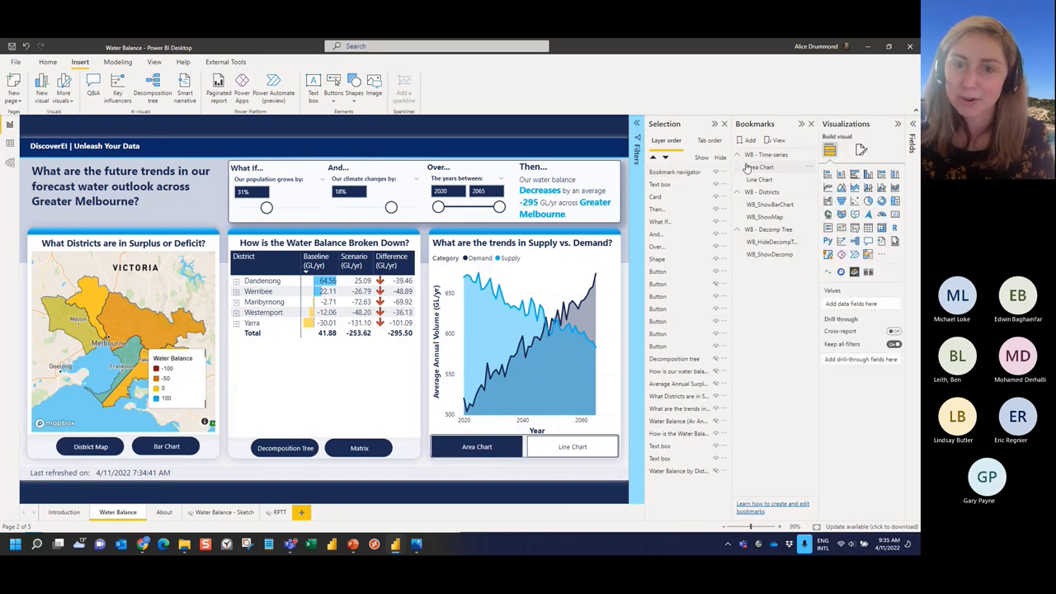
click(746, 167)
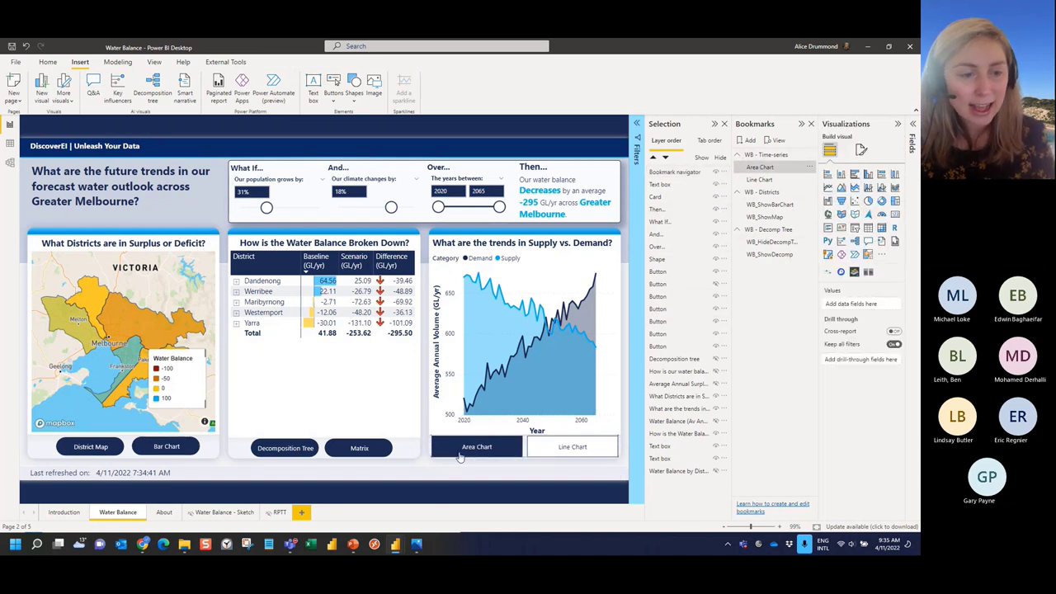
- Change the bookmark navigator's shape to Chevron arrow and move it up over the lower part of the Supply vs. Demand chart
click(545, 453)
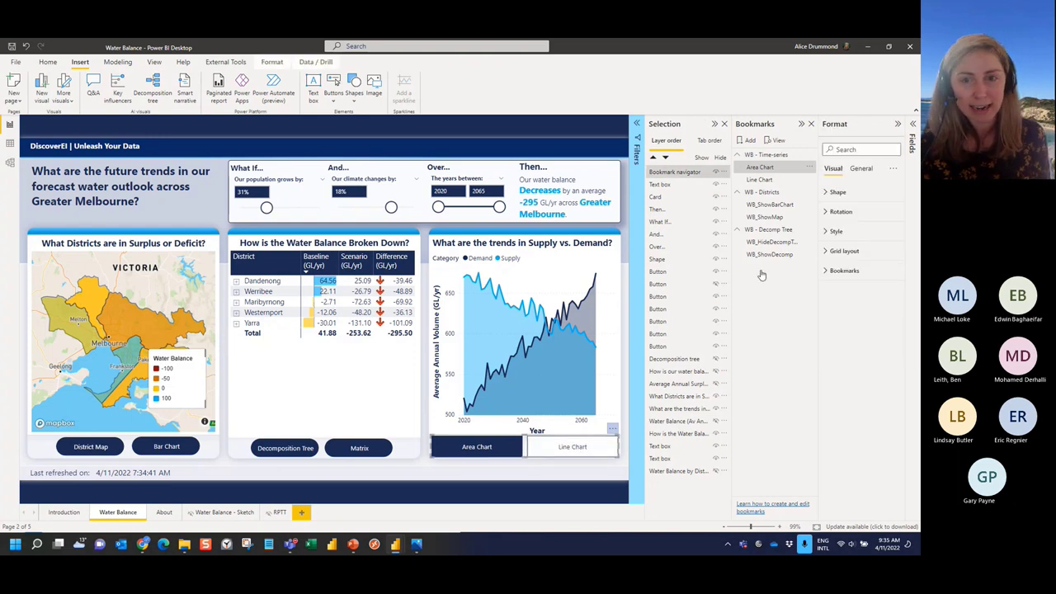
click(850, 198)
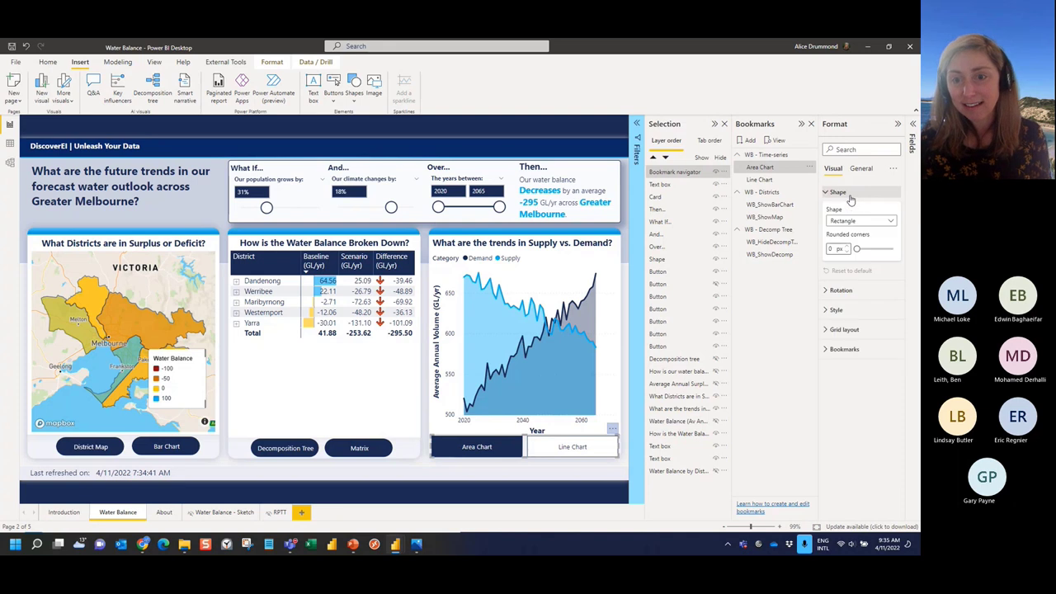
click(842, 221)
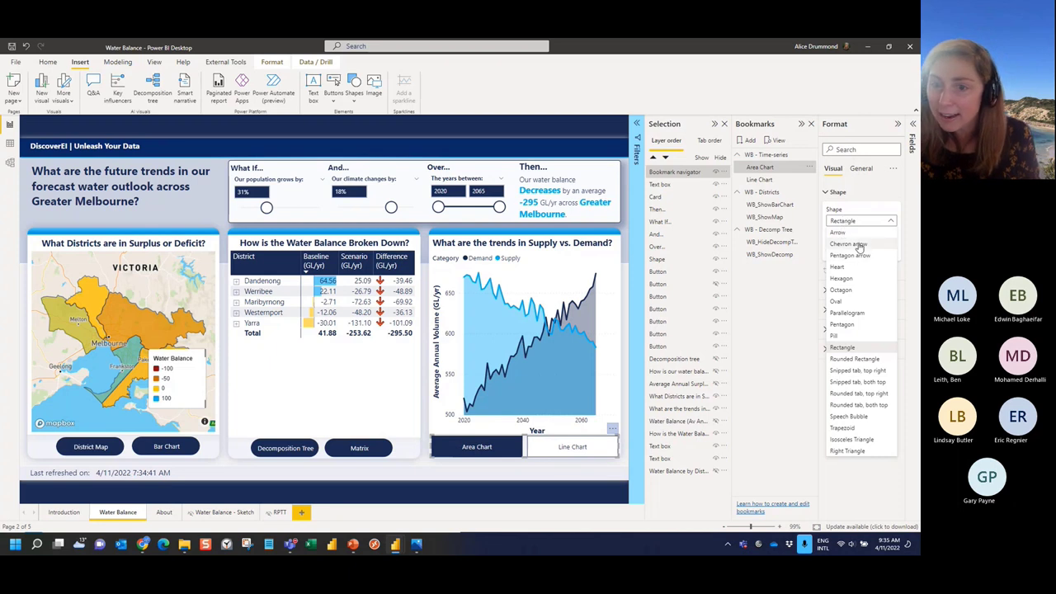
click(858, 246)
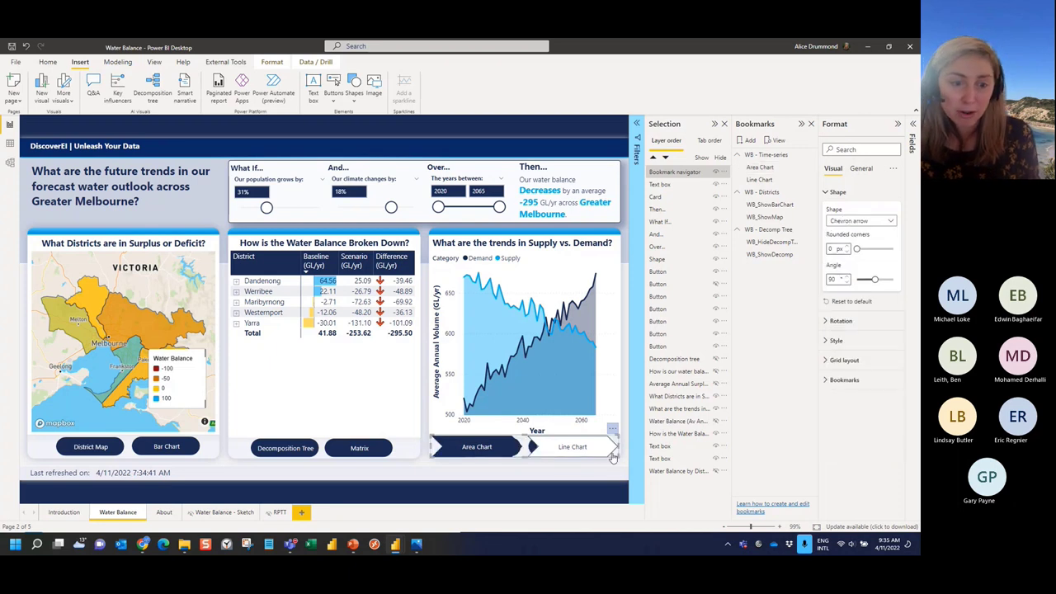
drag(513, 403, 513, 368)
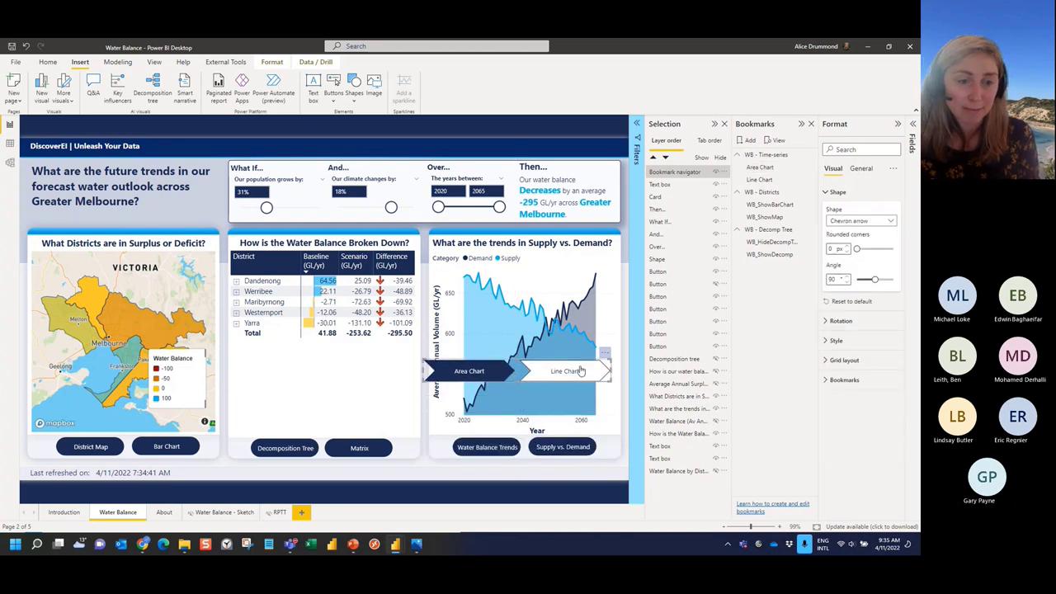
- Look over the bookmark navigator's available shapes and Style settings, then deselect and reselect the navigator
click(874, 222)
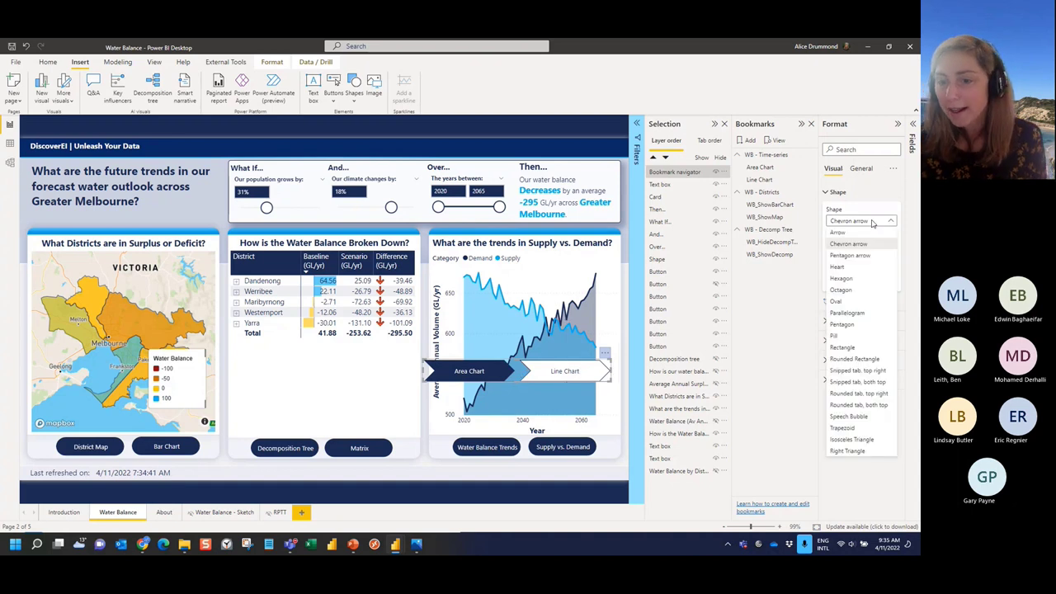
click(836, 220)
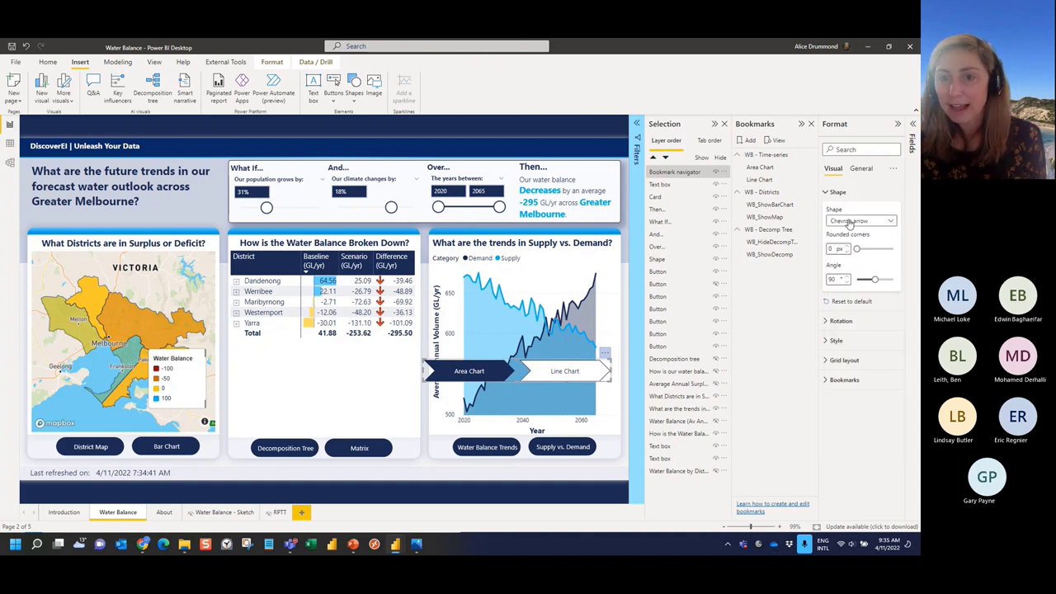
click(837, 340)
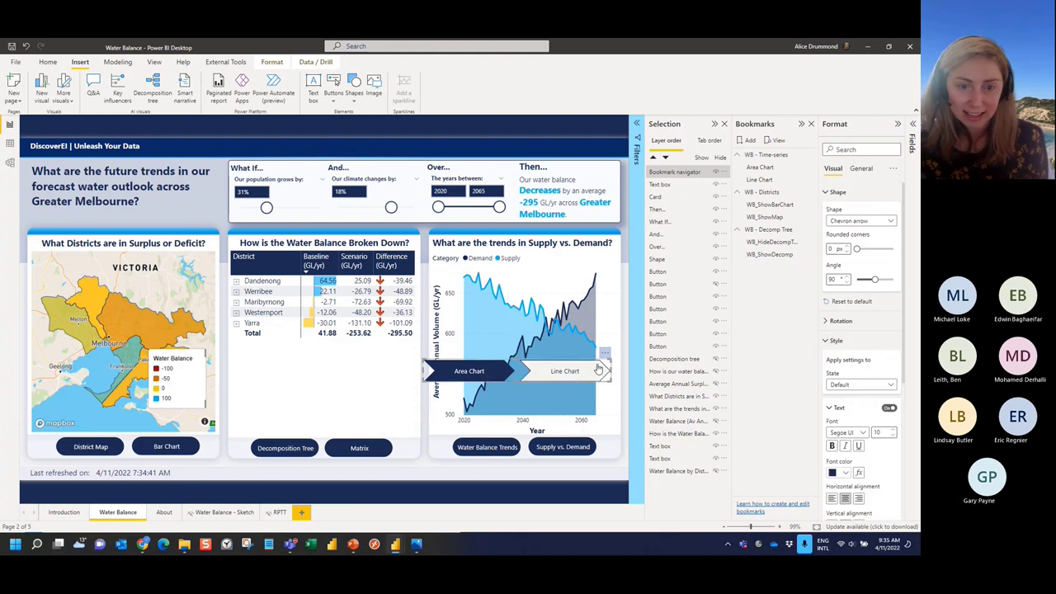
click(627, 379)
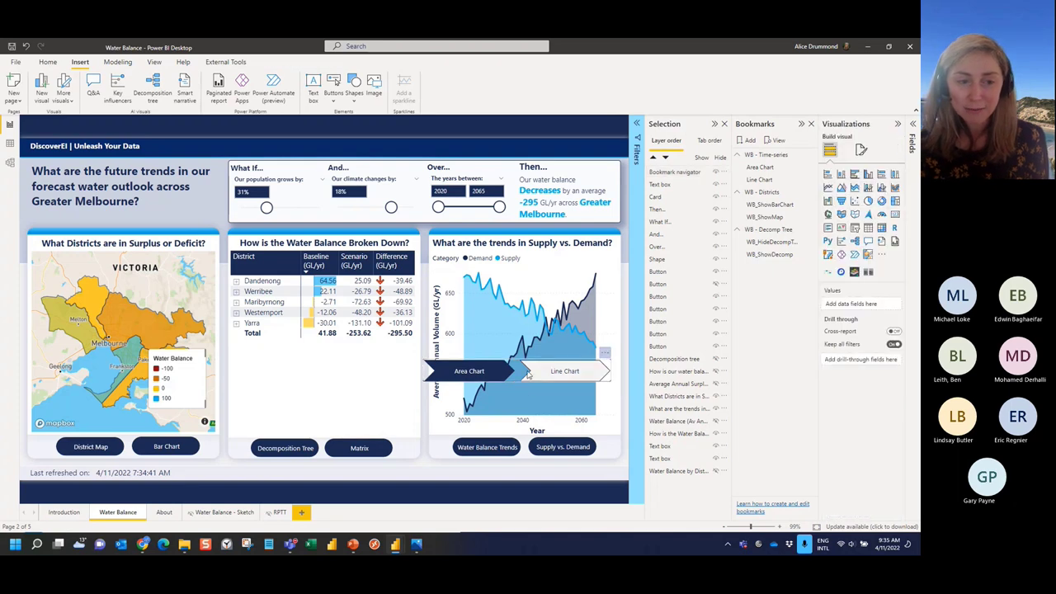
click(495, 375)
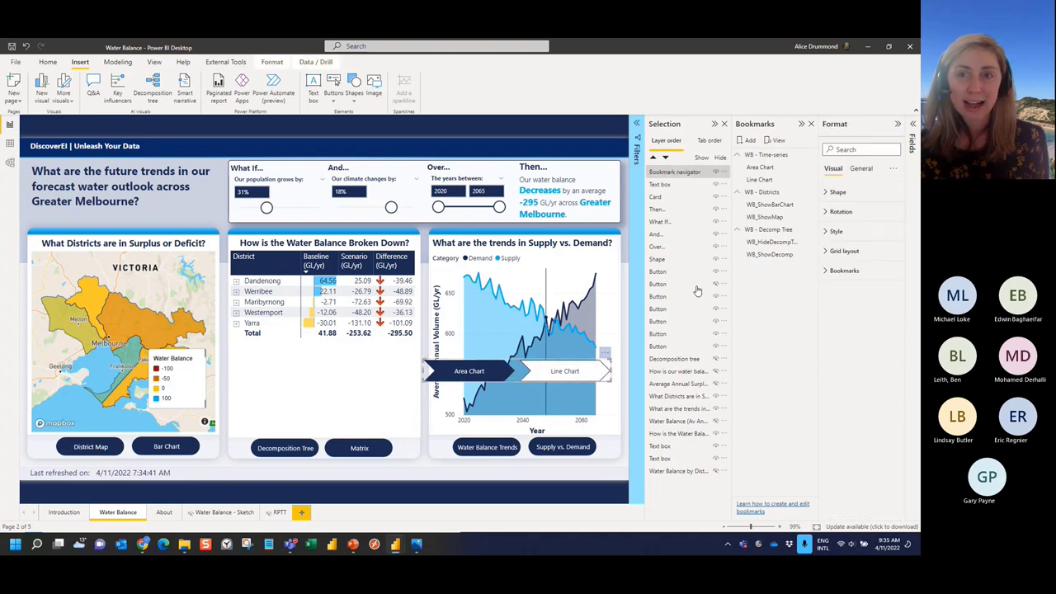
- Minimize Power BI Desktop to return to the PowerPoint slide show and advance to the "Bring your data to LIFE" slide
click(867, 50)
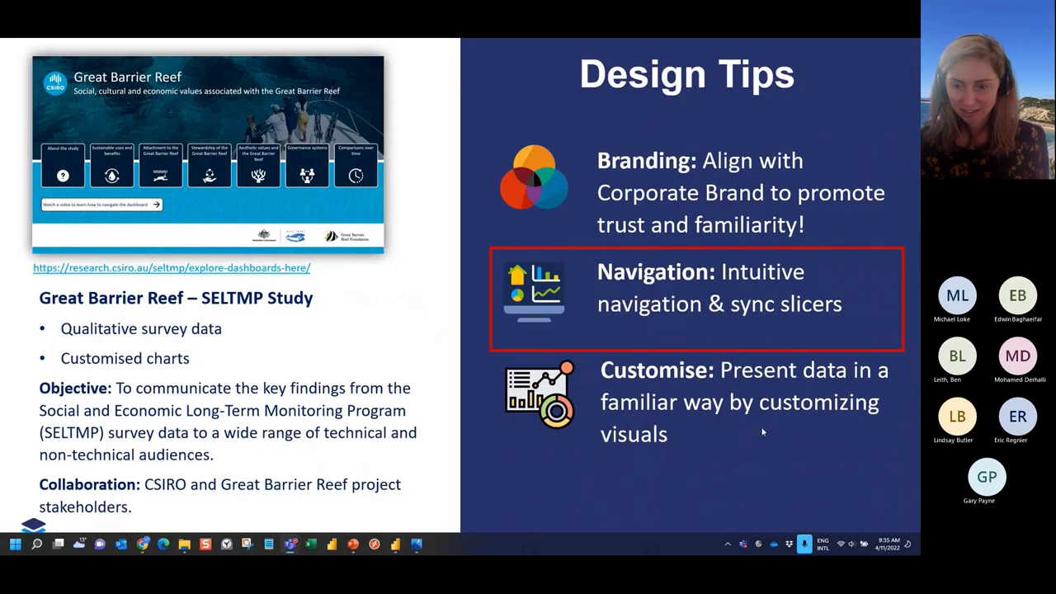
key(Right)
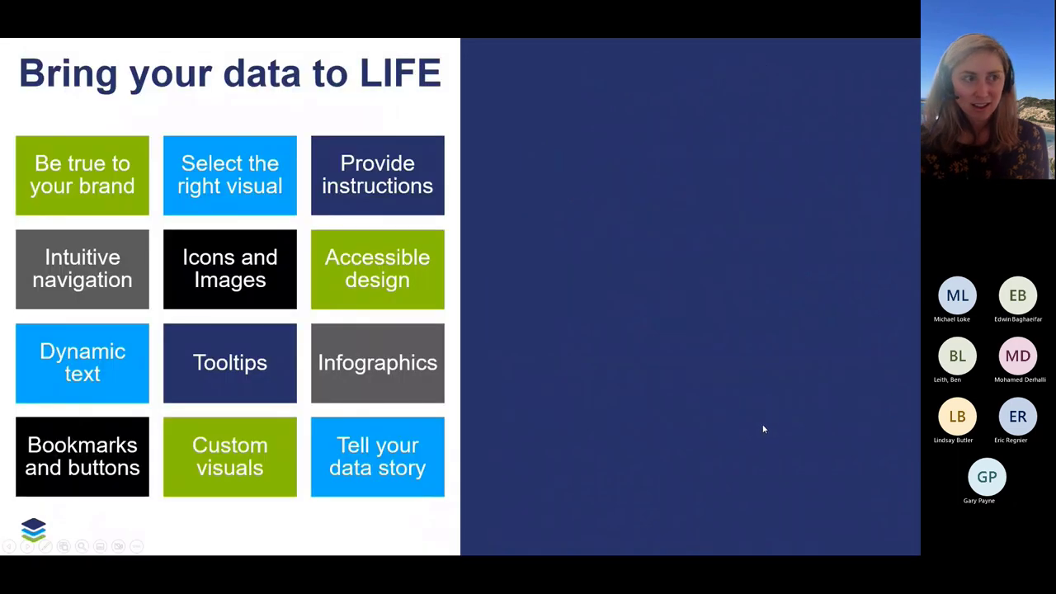